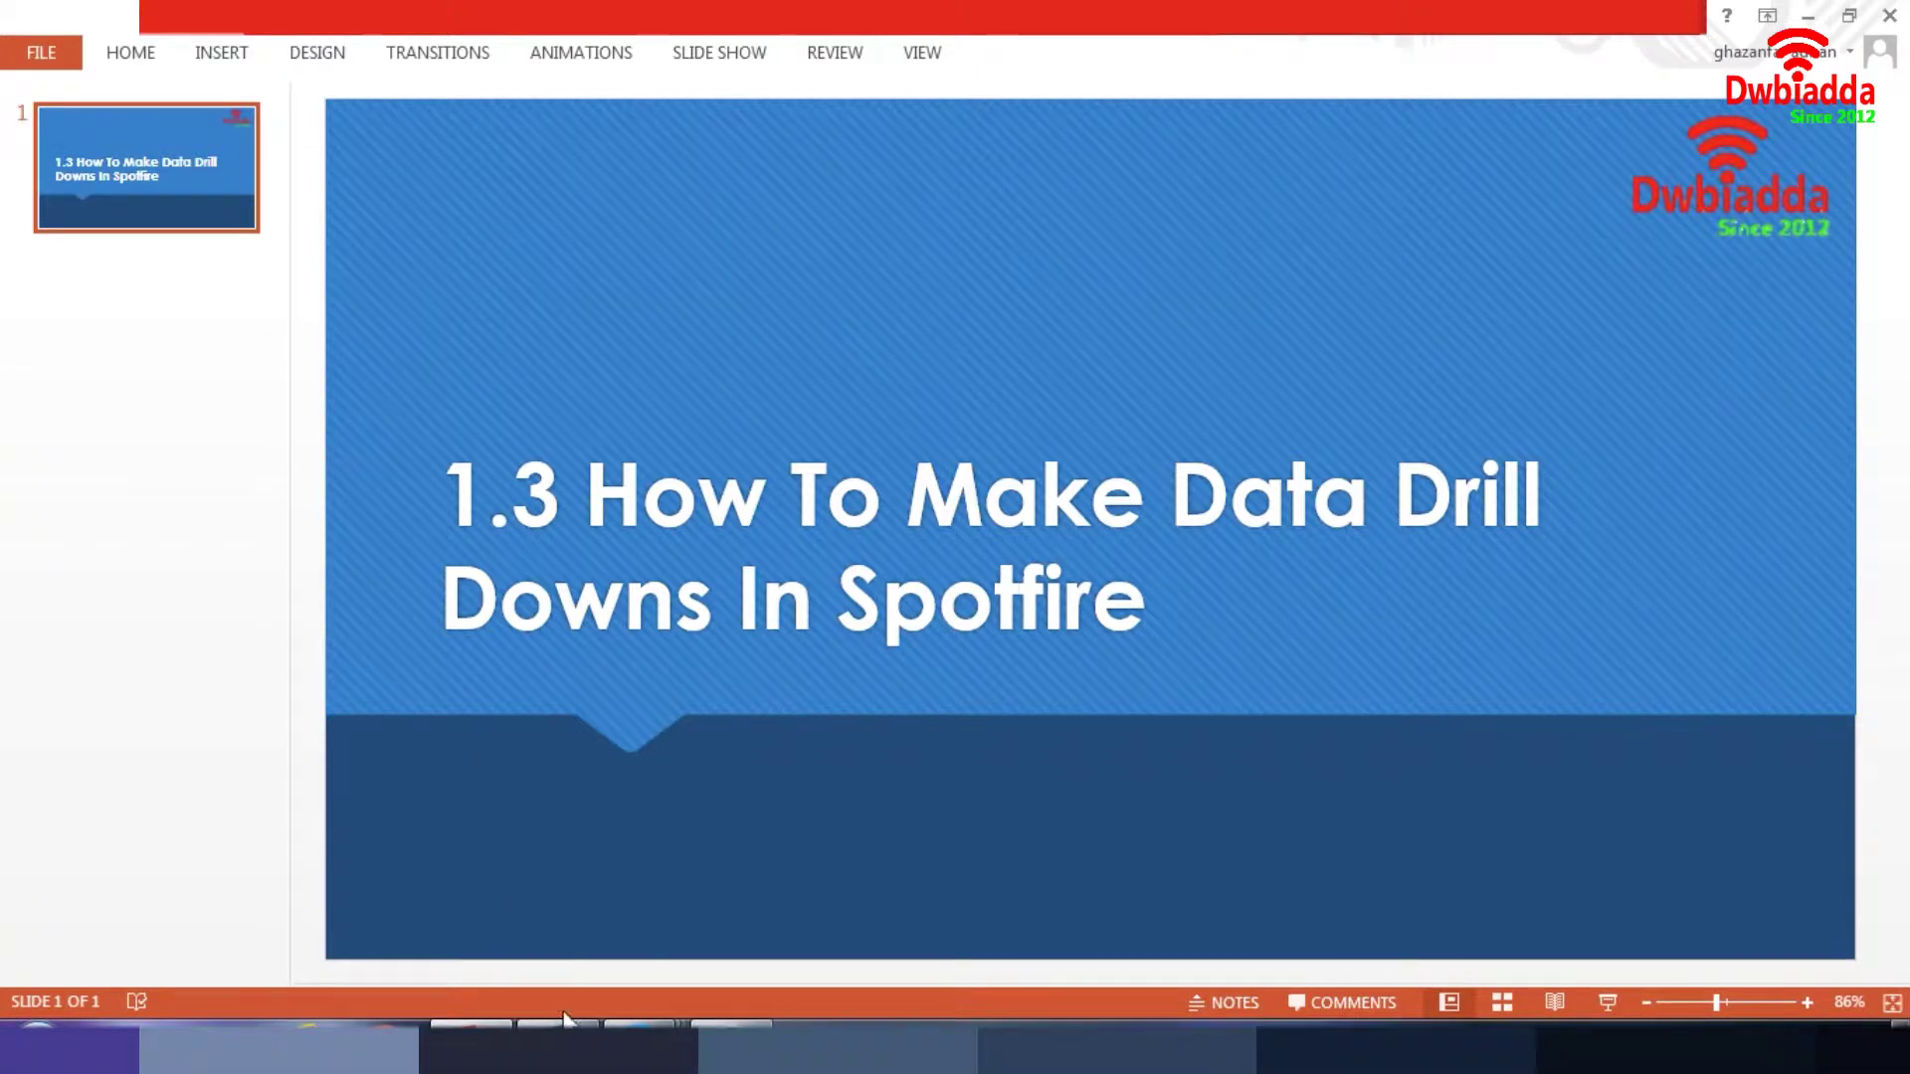
- Add a bar chart of row counts per facility_type_a, showing 60 each for Acute, Community and Psychiatric Hospitals
mouse_move(672, 1022)
left_click(896, 900)
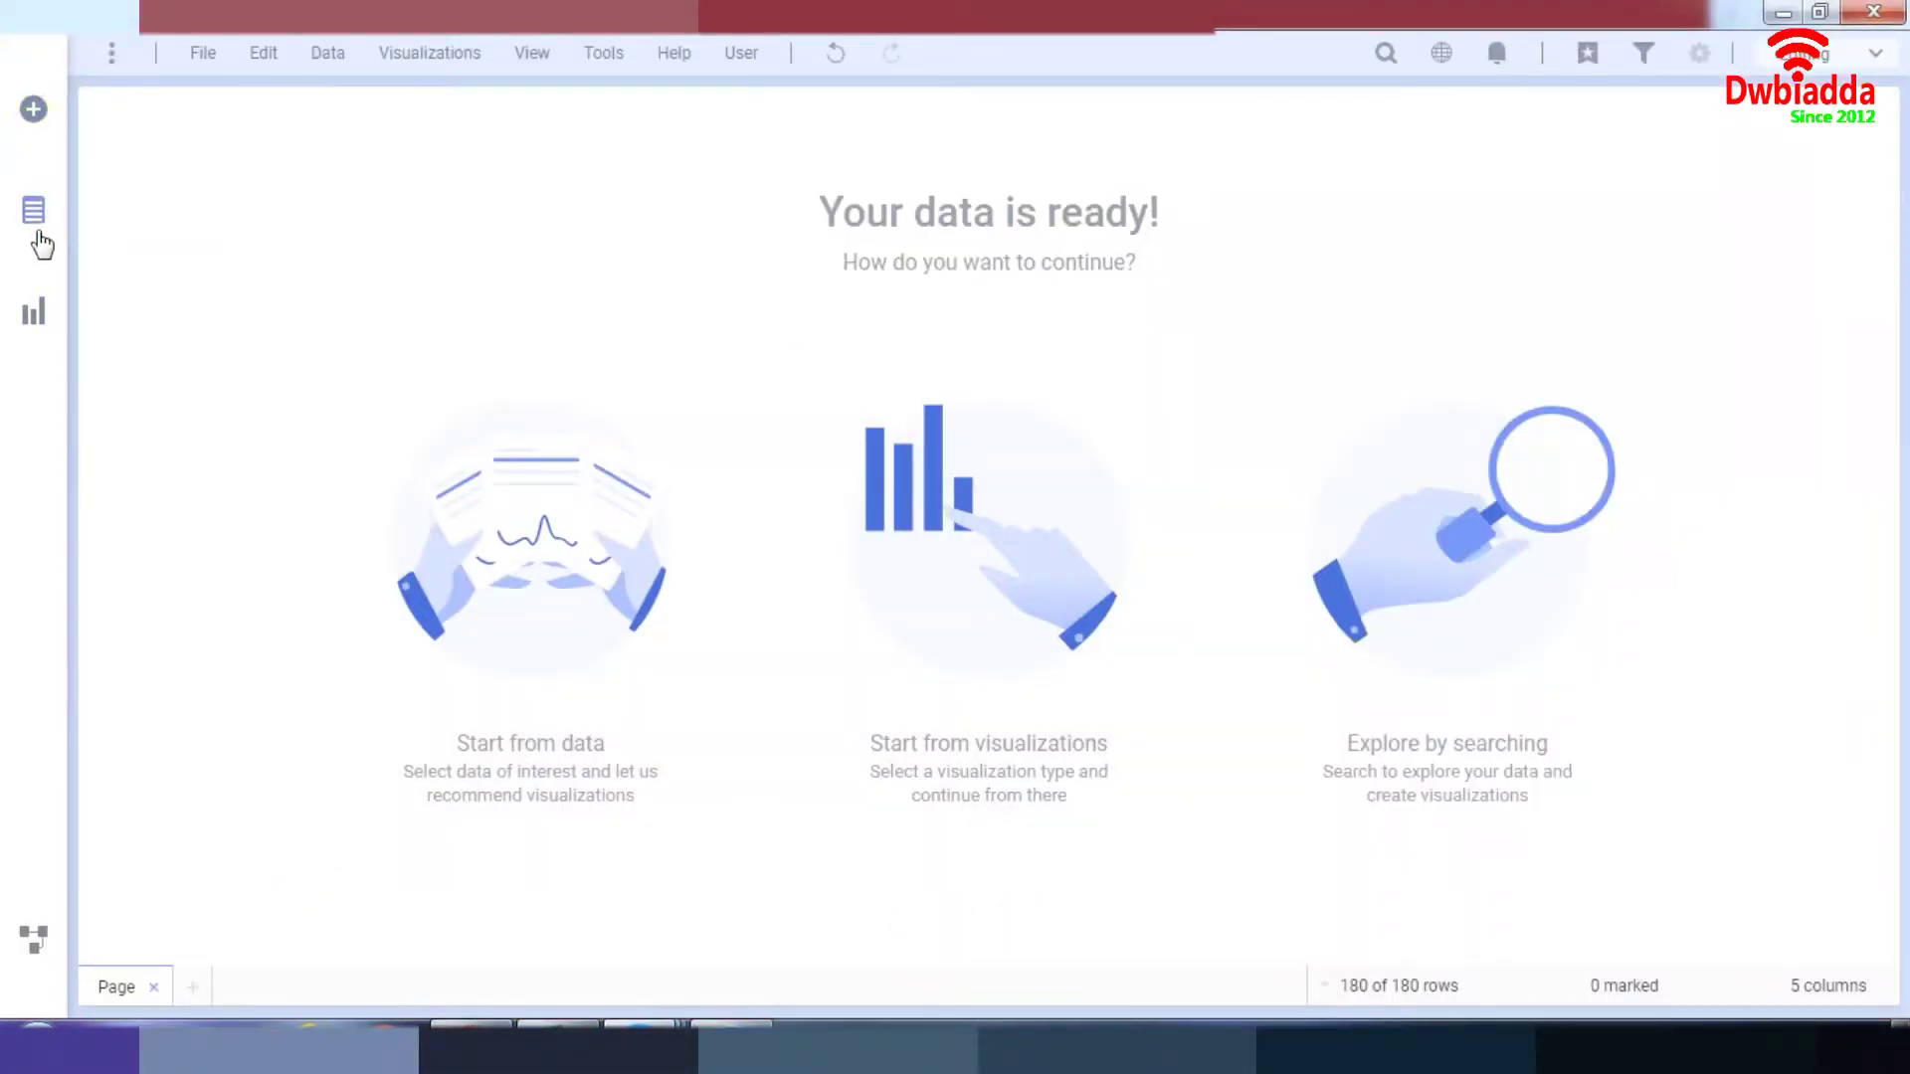
left_click(37, 230)
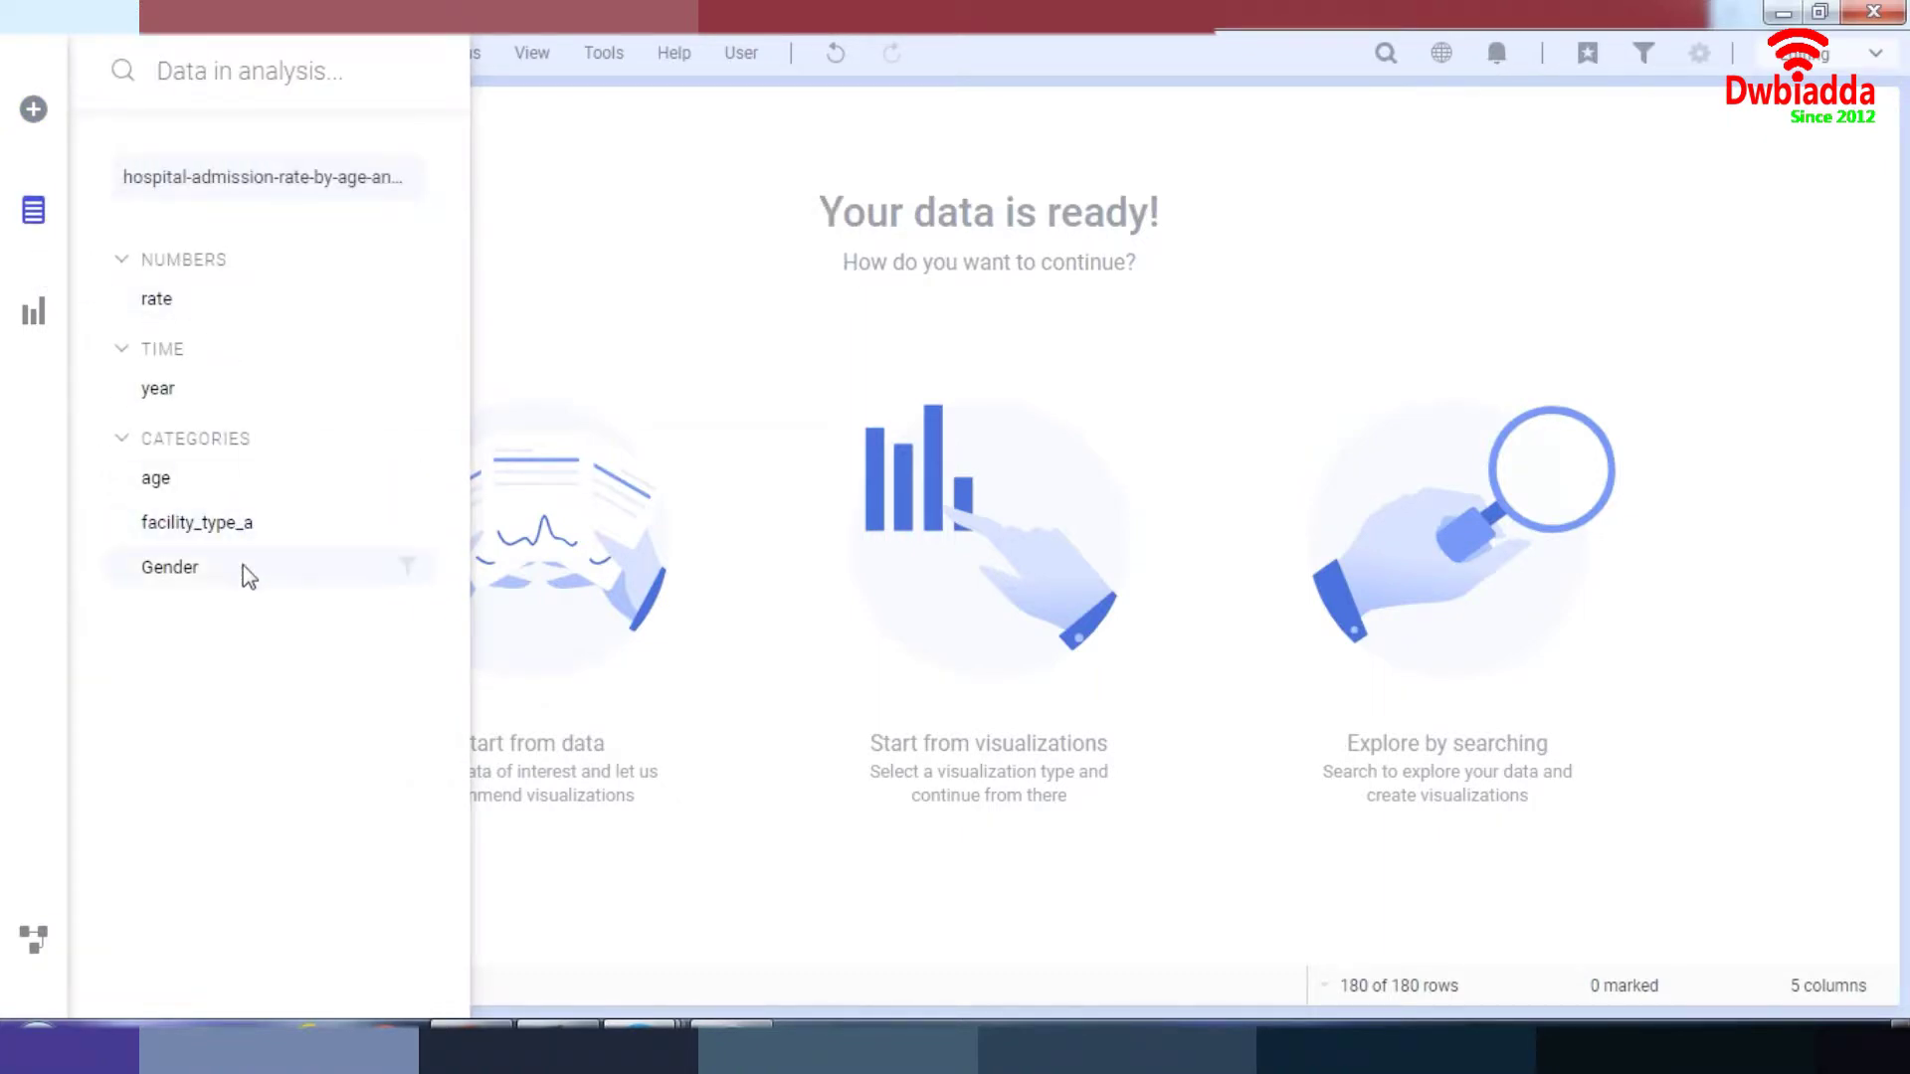
left_click(1731, 292)
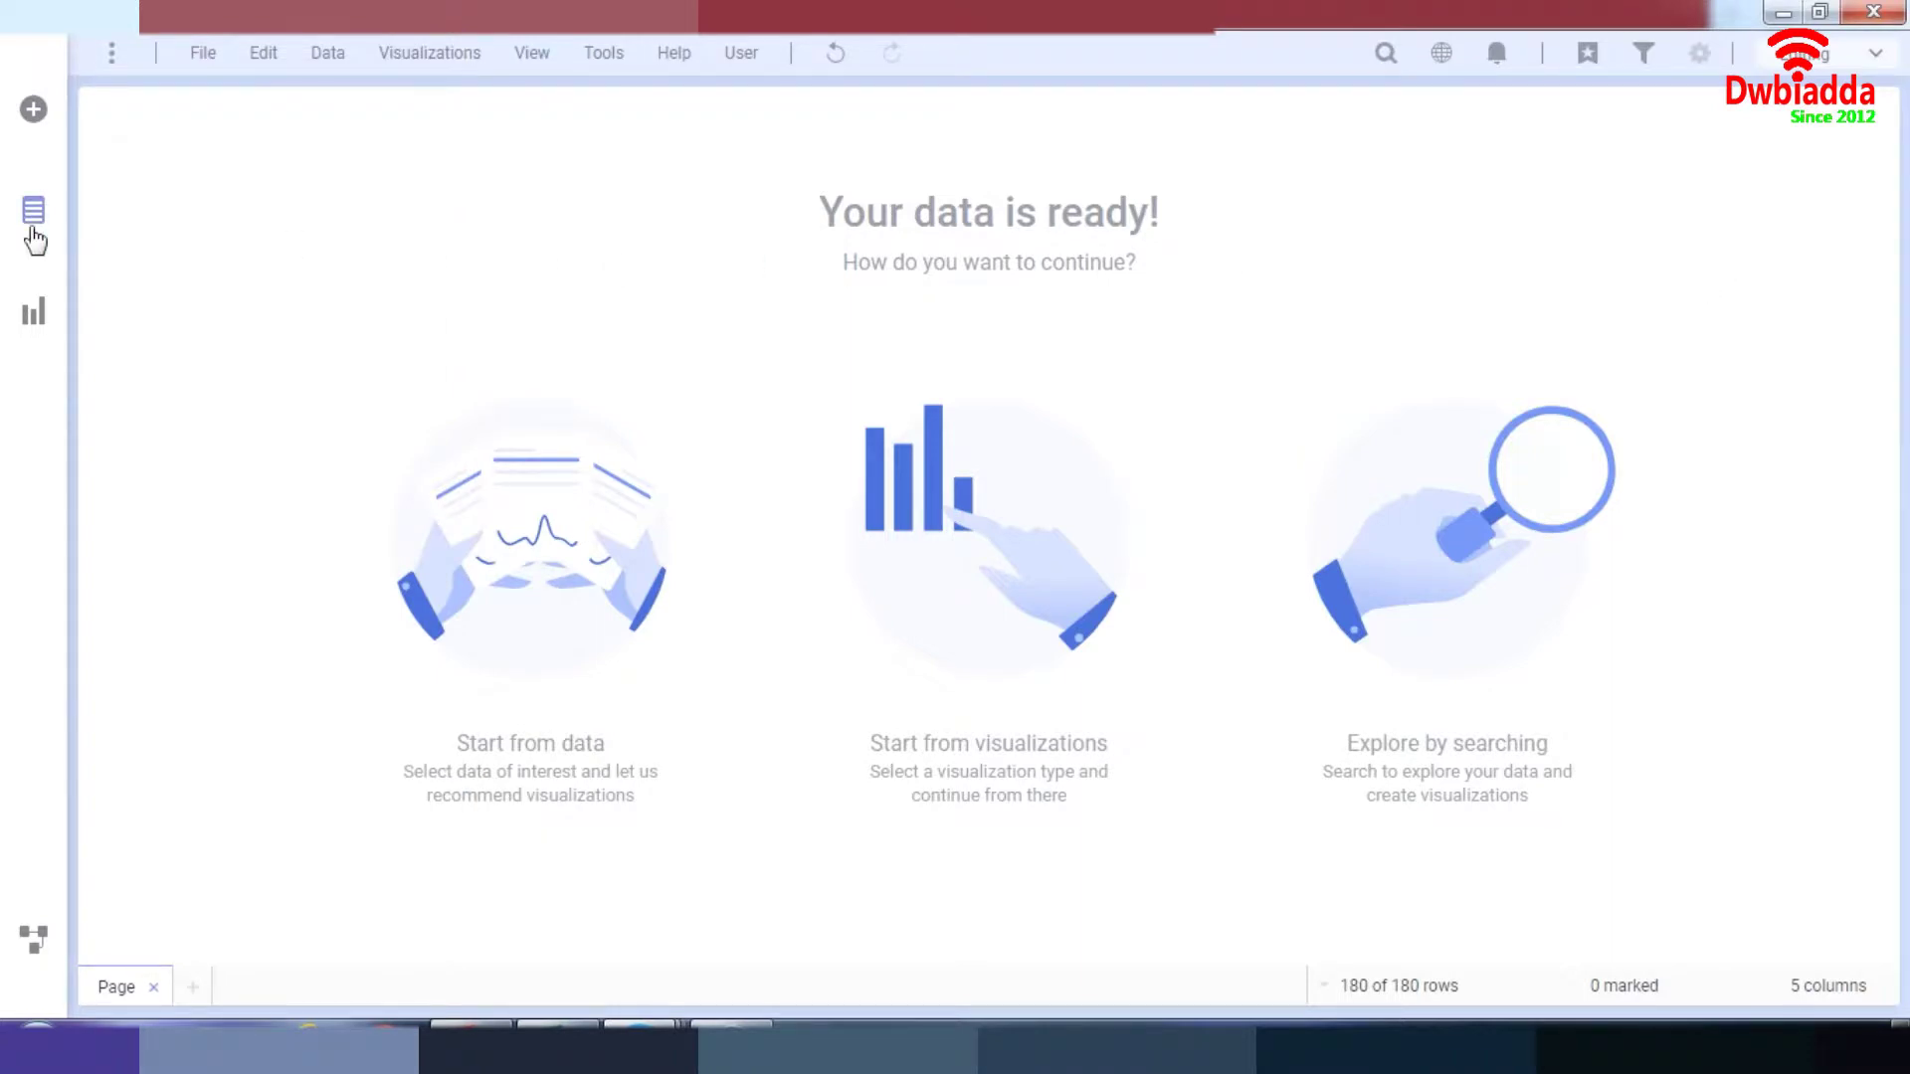
left_click(35, 313)
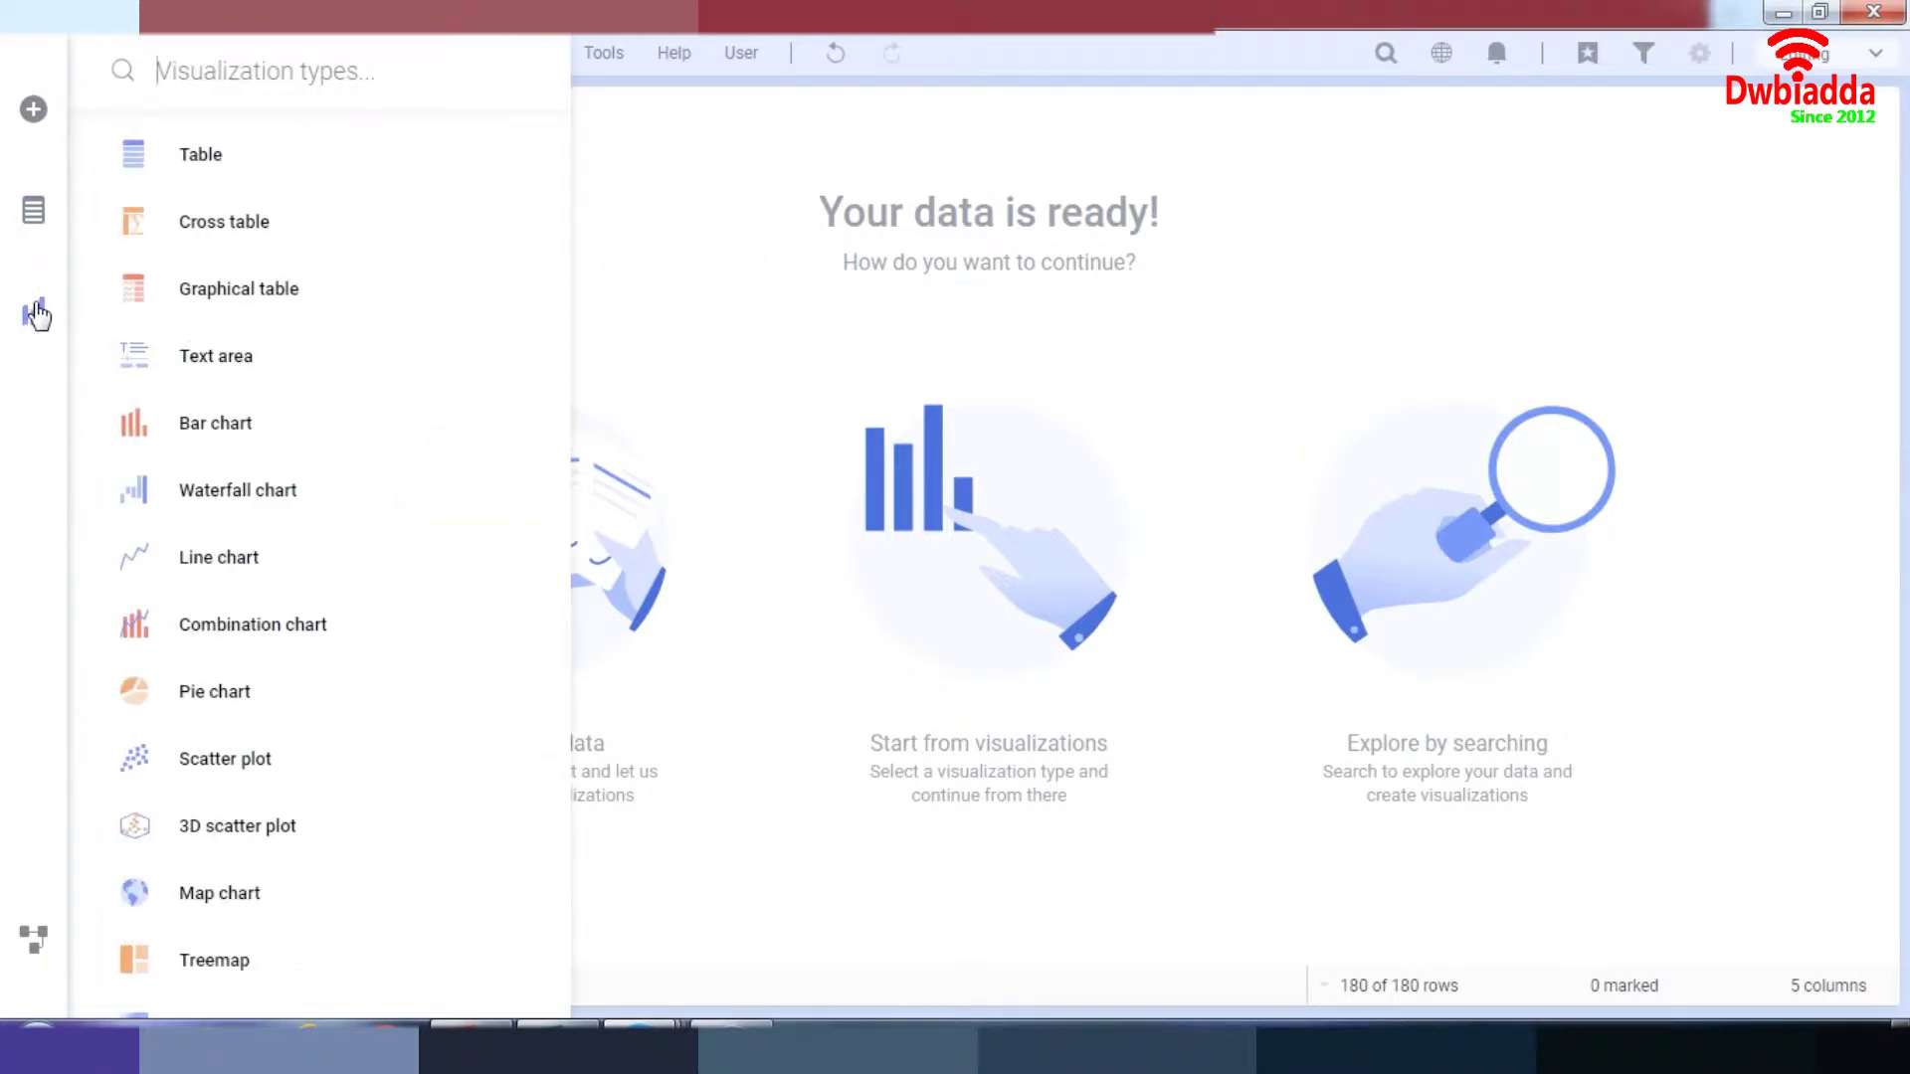
left_click(254, 425)
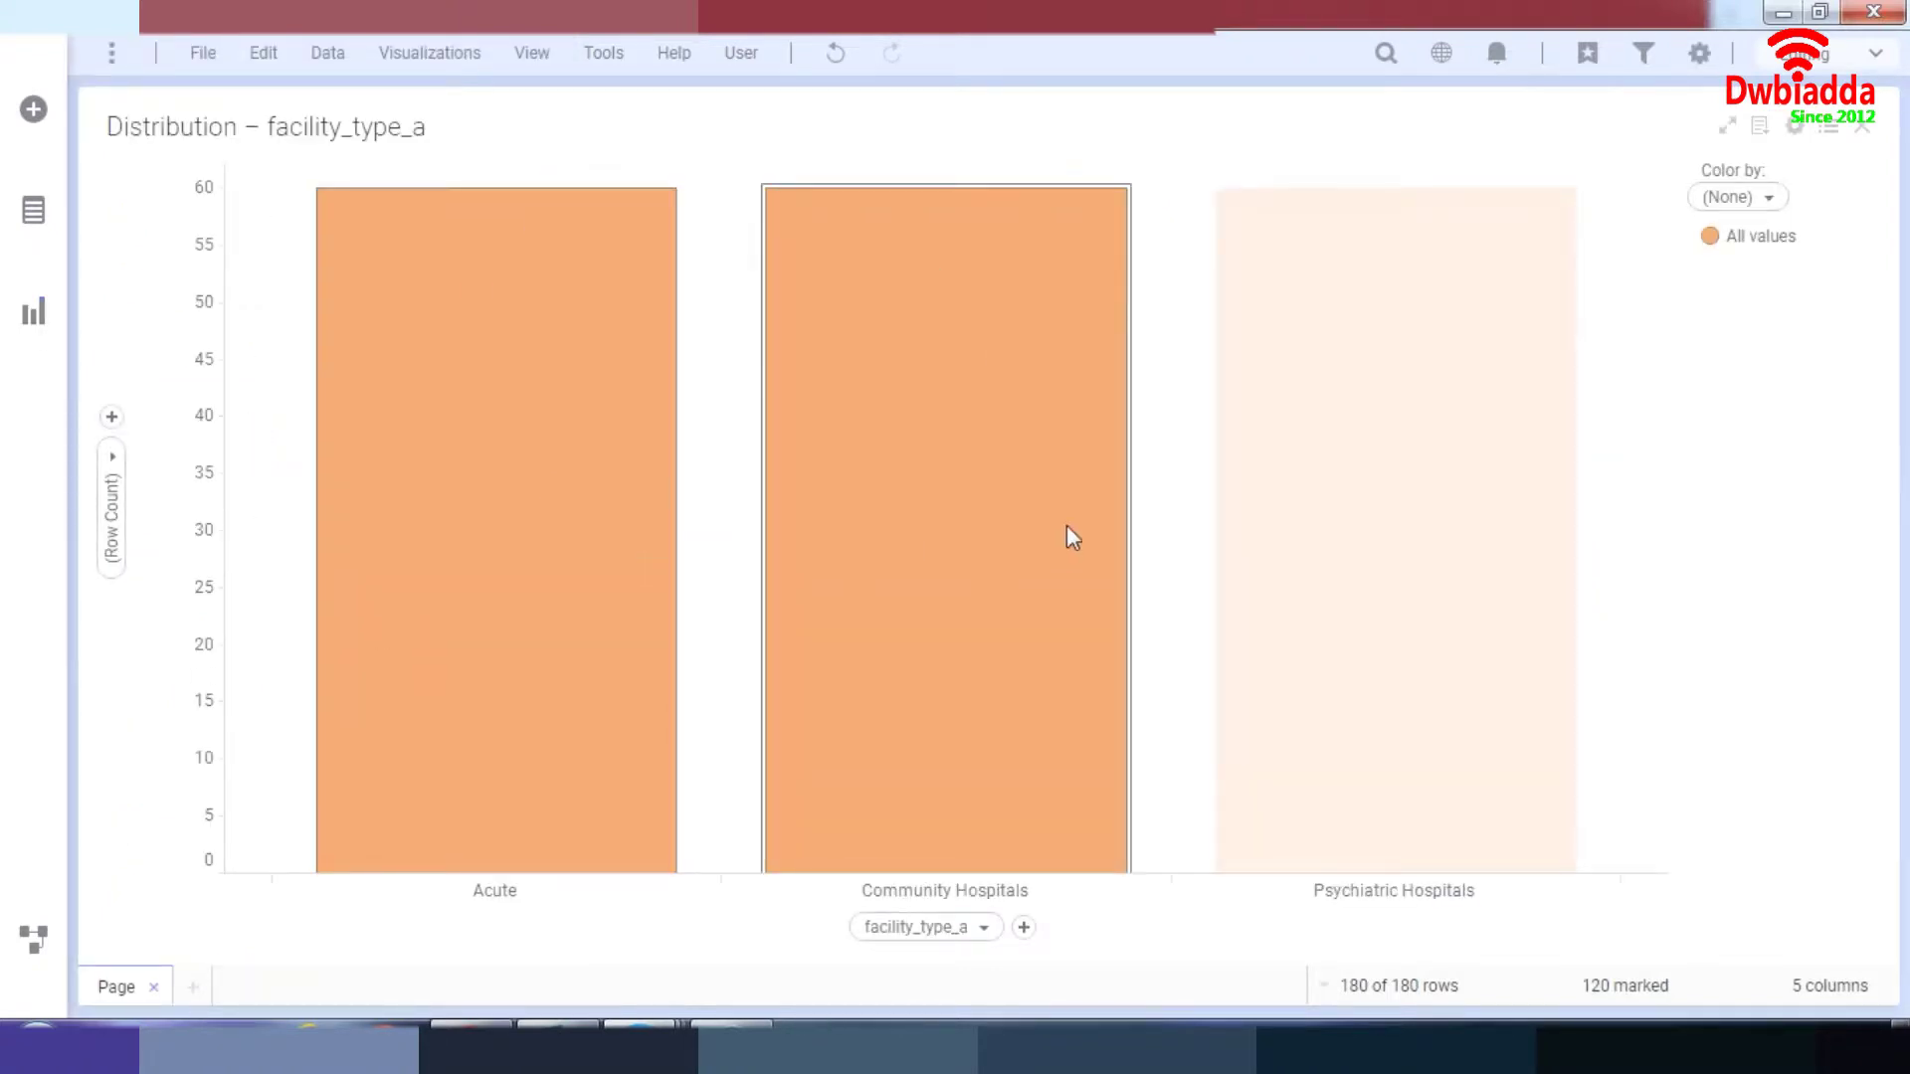
mouse_move(1499, 453)
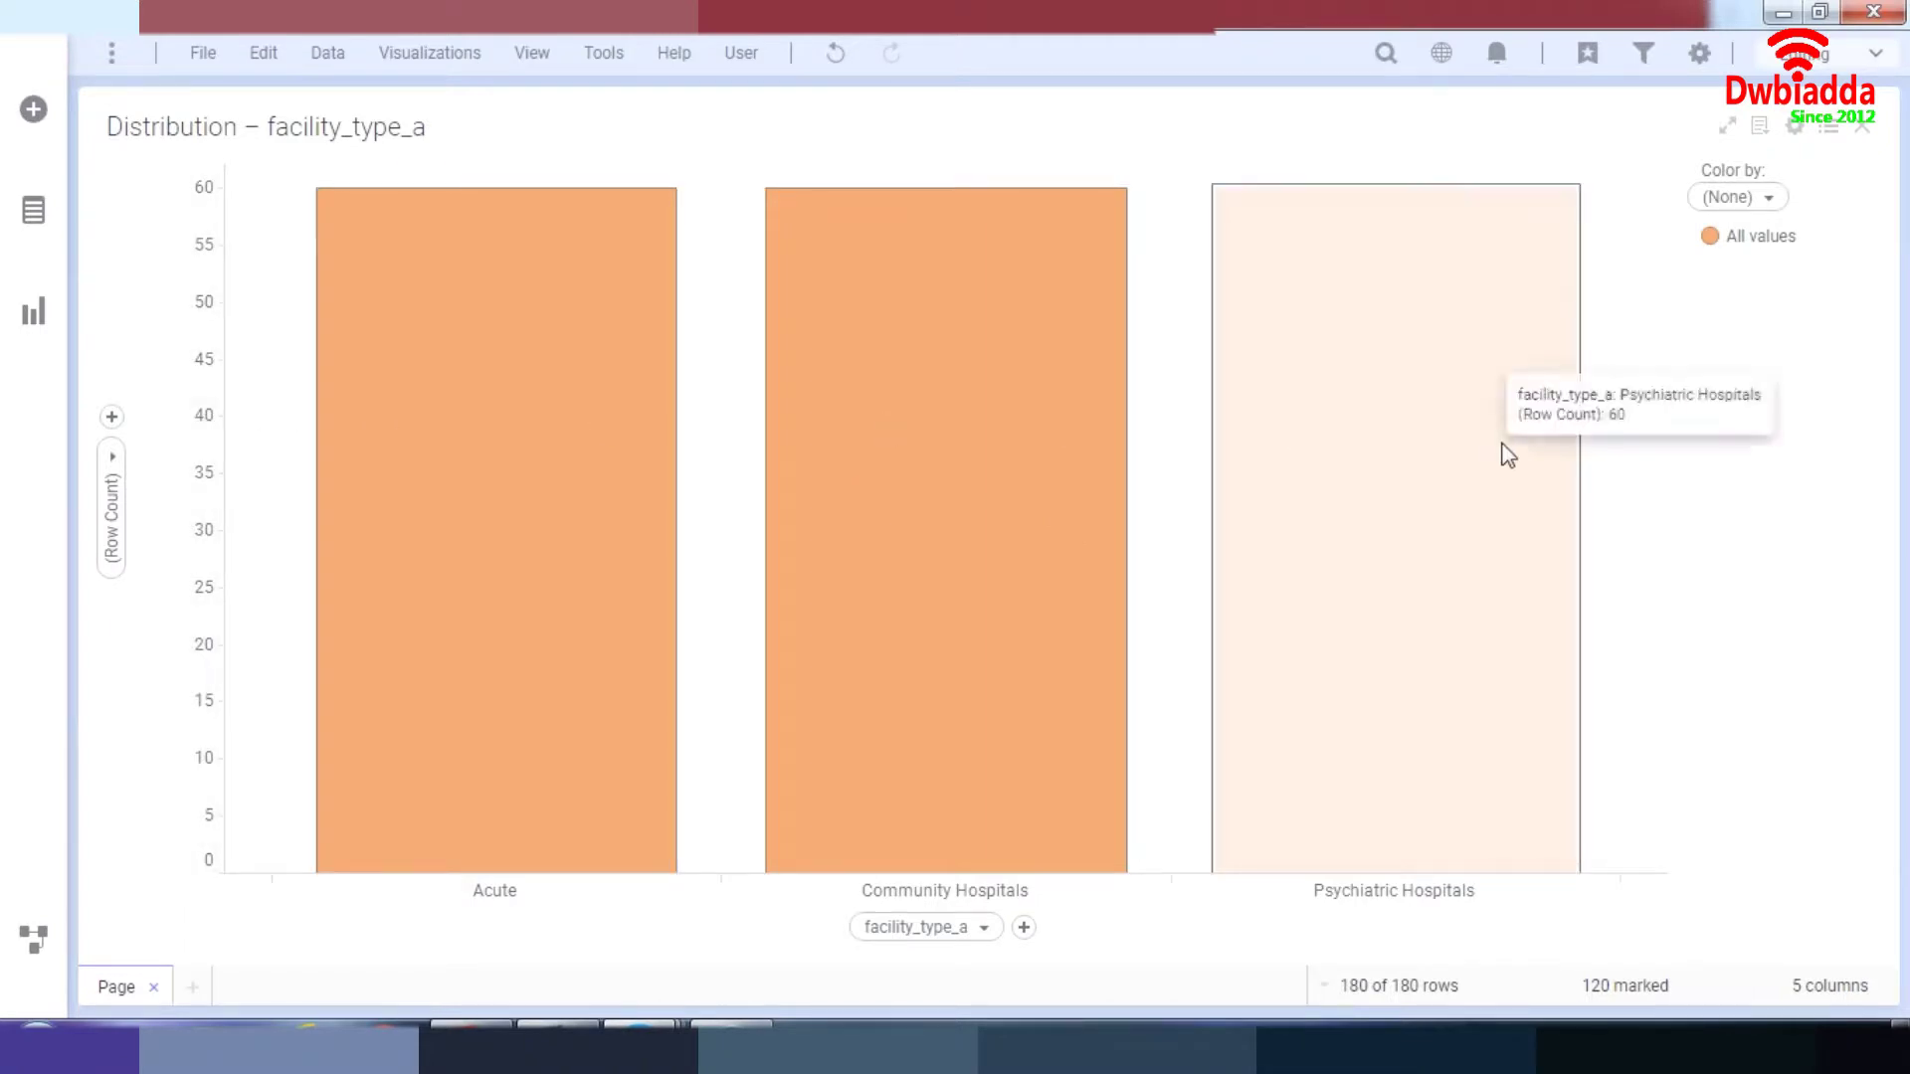
- Switch the bar heights to Sum(rate) per facility type, with Acute at 10372.7, and clear the marking
left_click(112, 465)
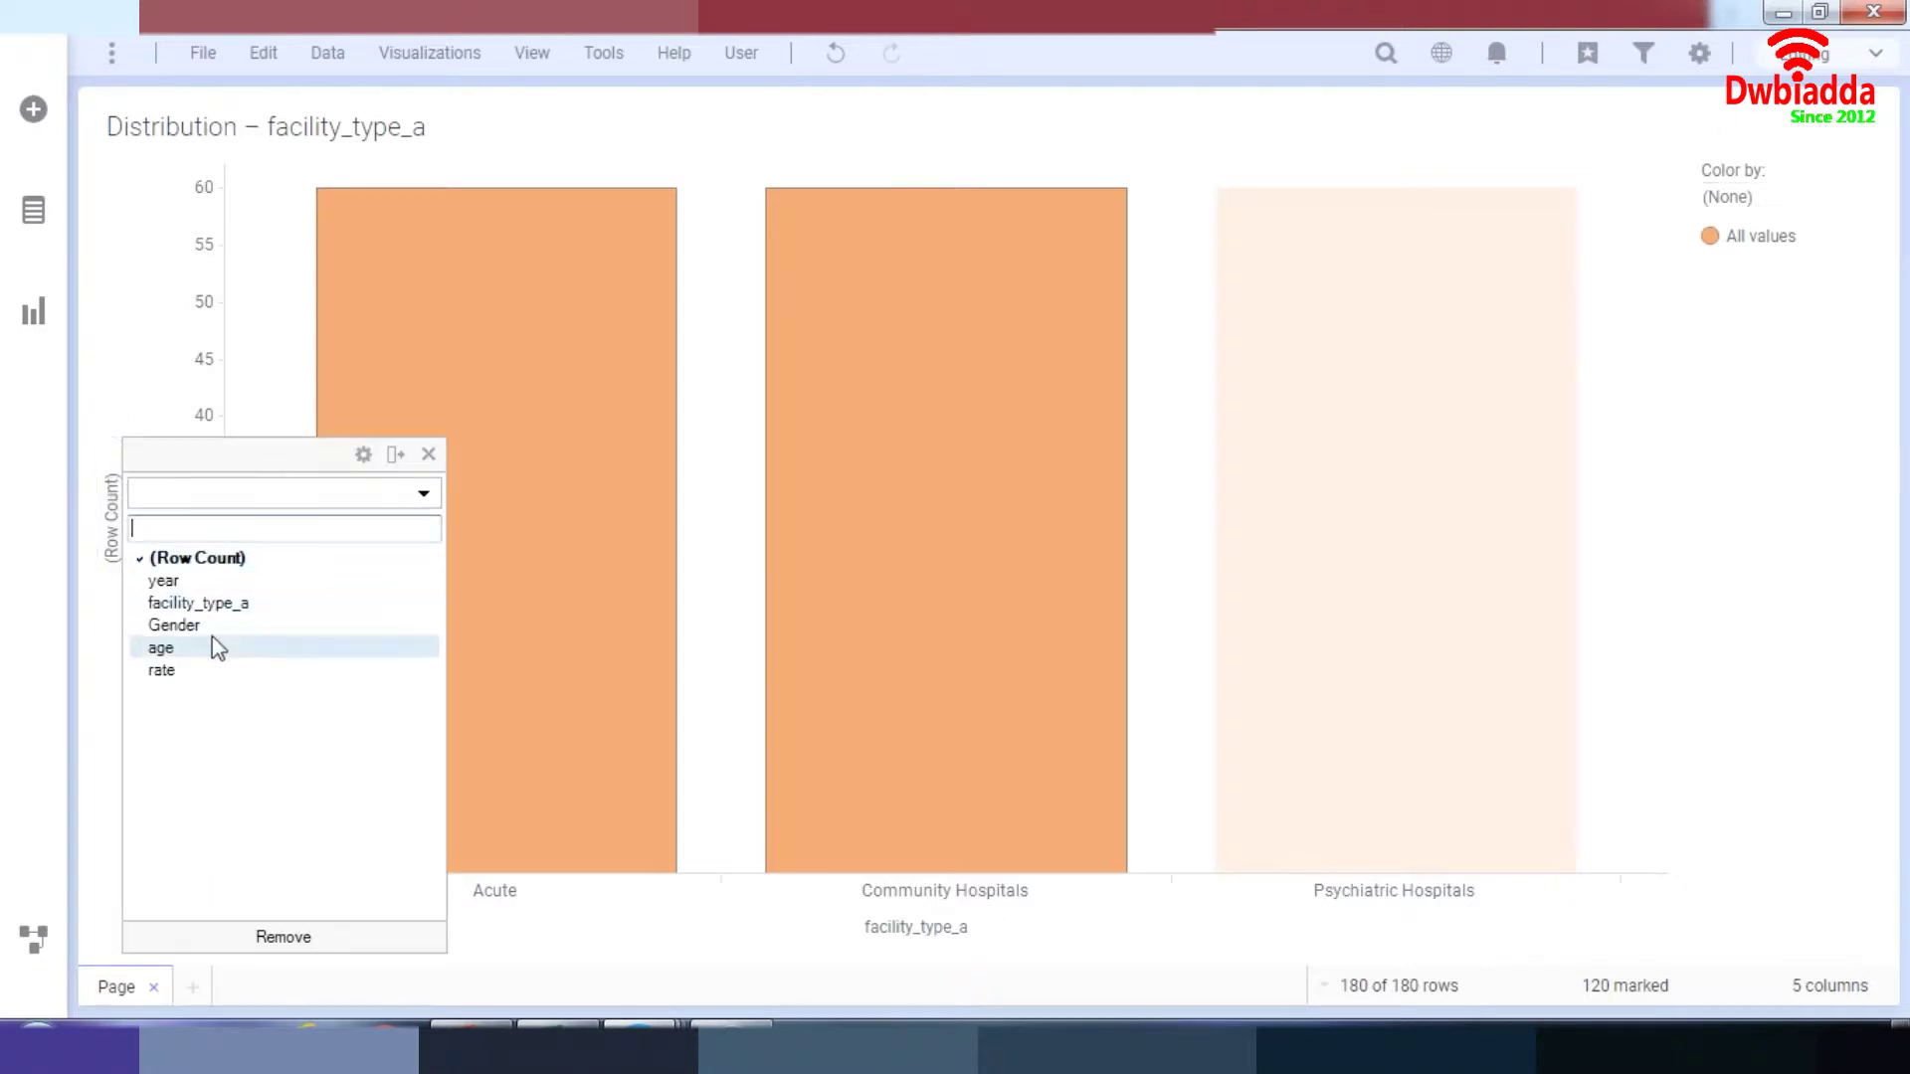
left_click(230, 668)
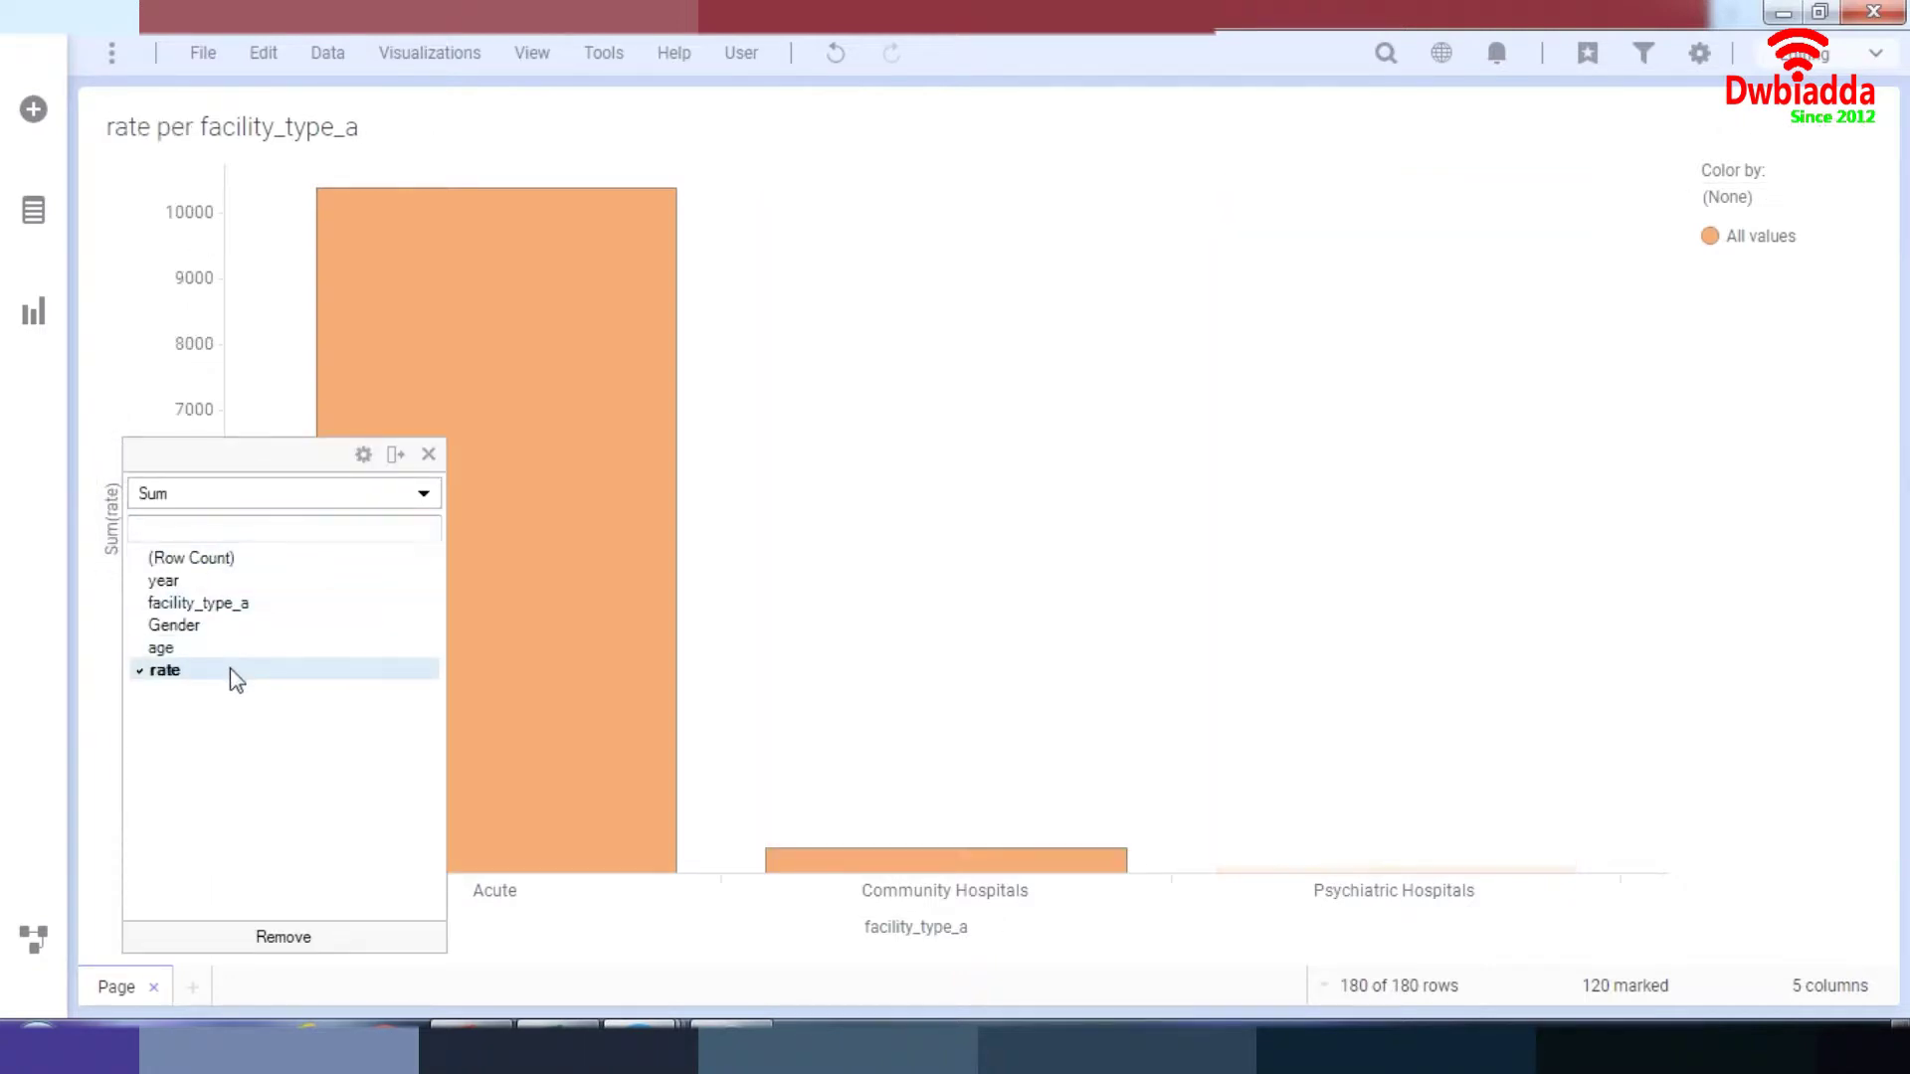
left_click(1623, 535)
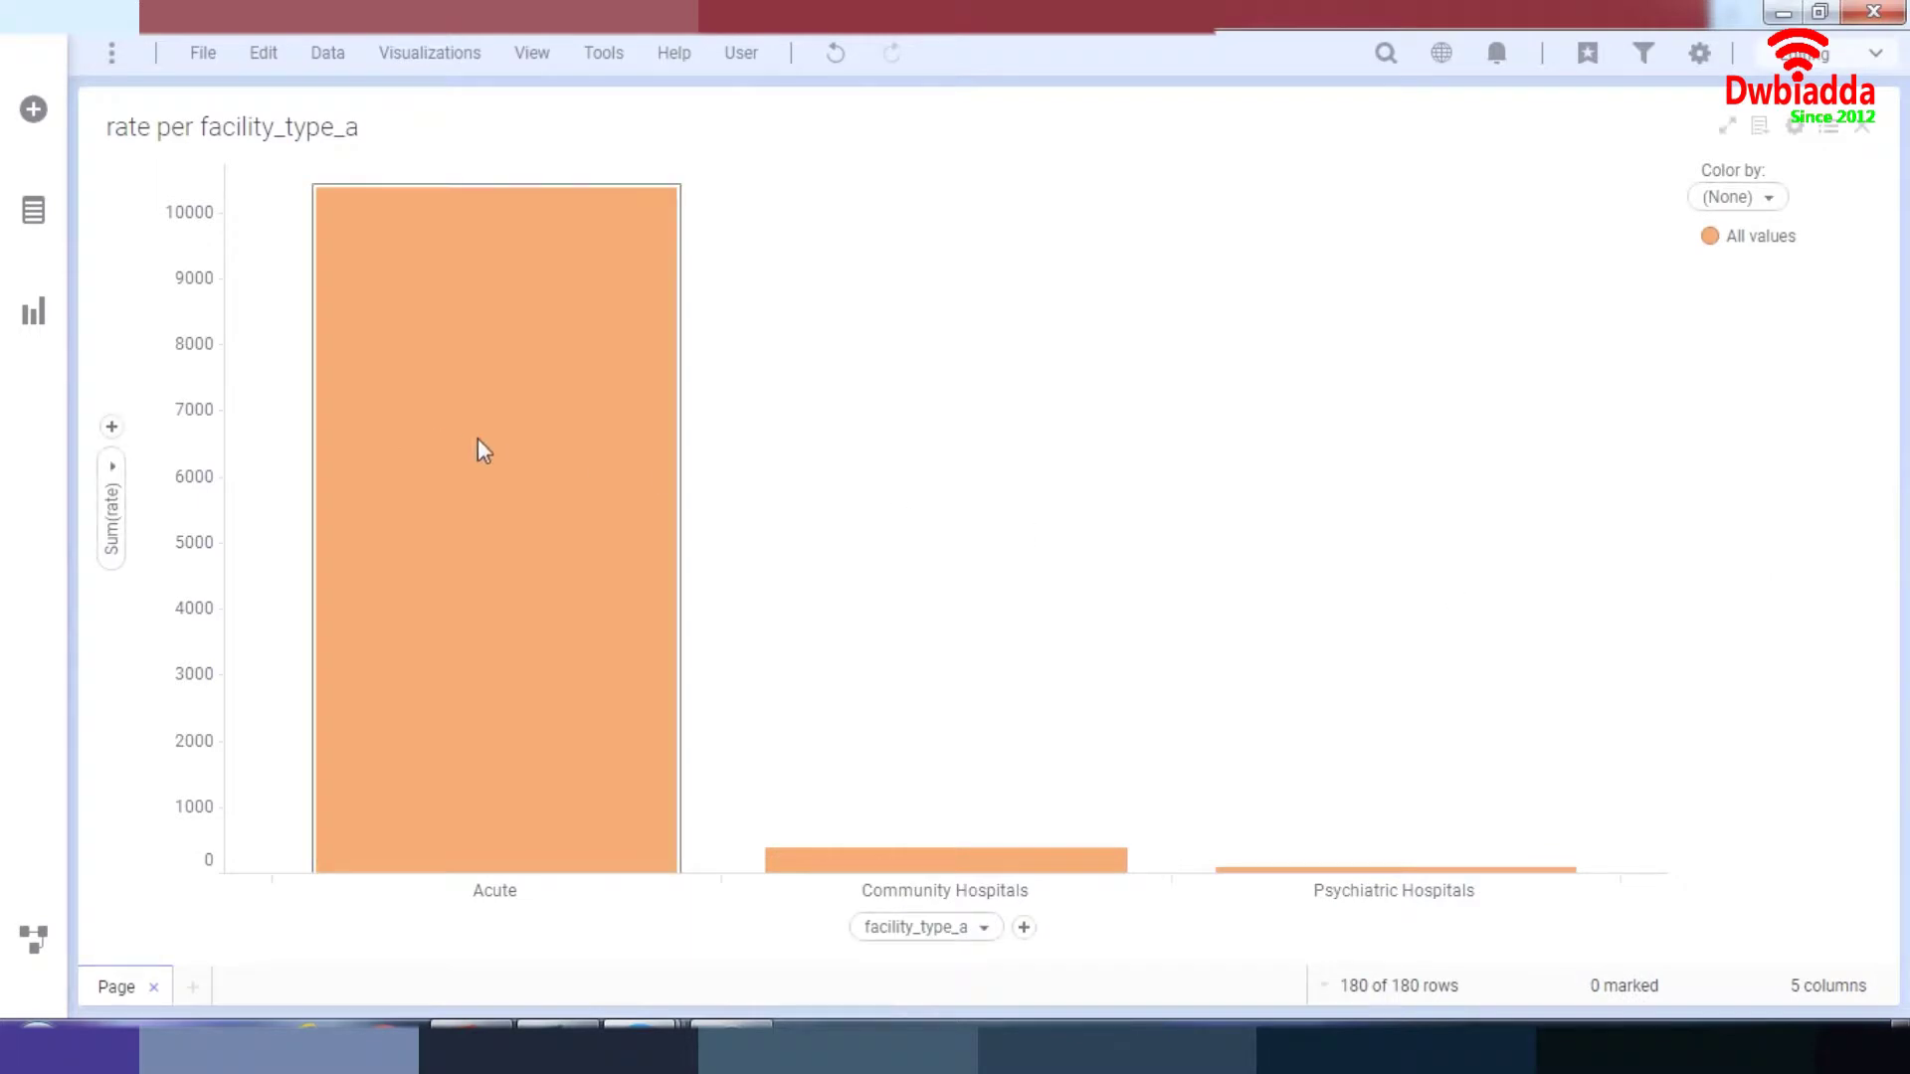
mouse_move(921, 876)
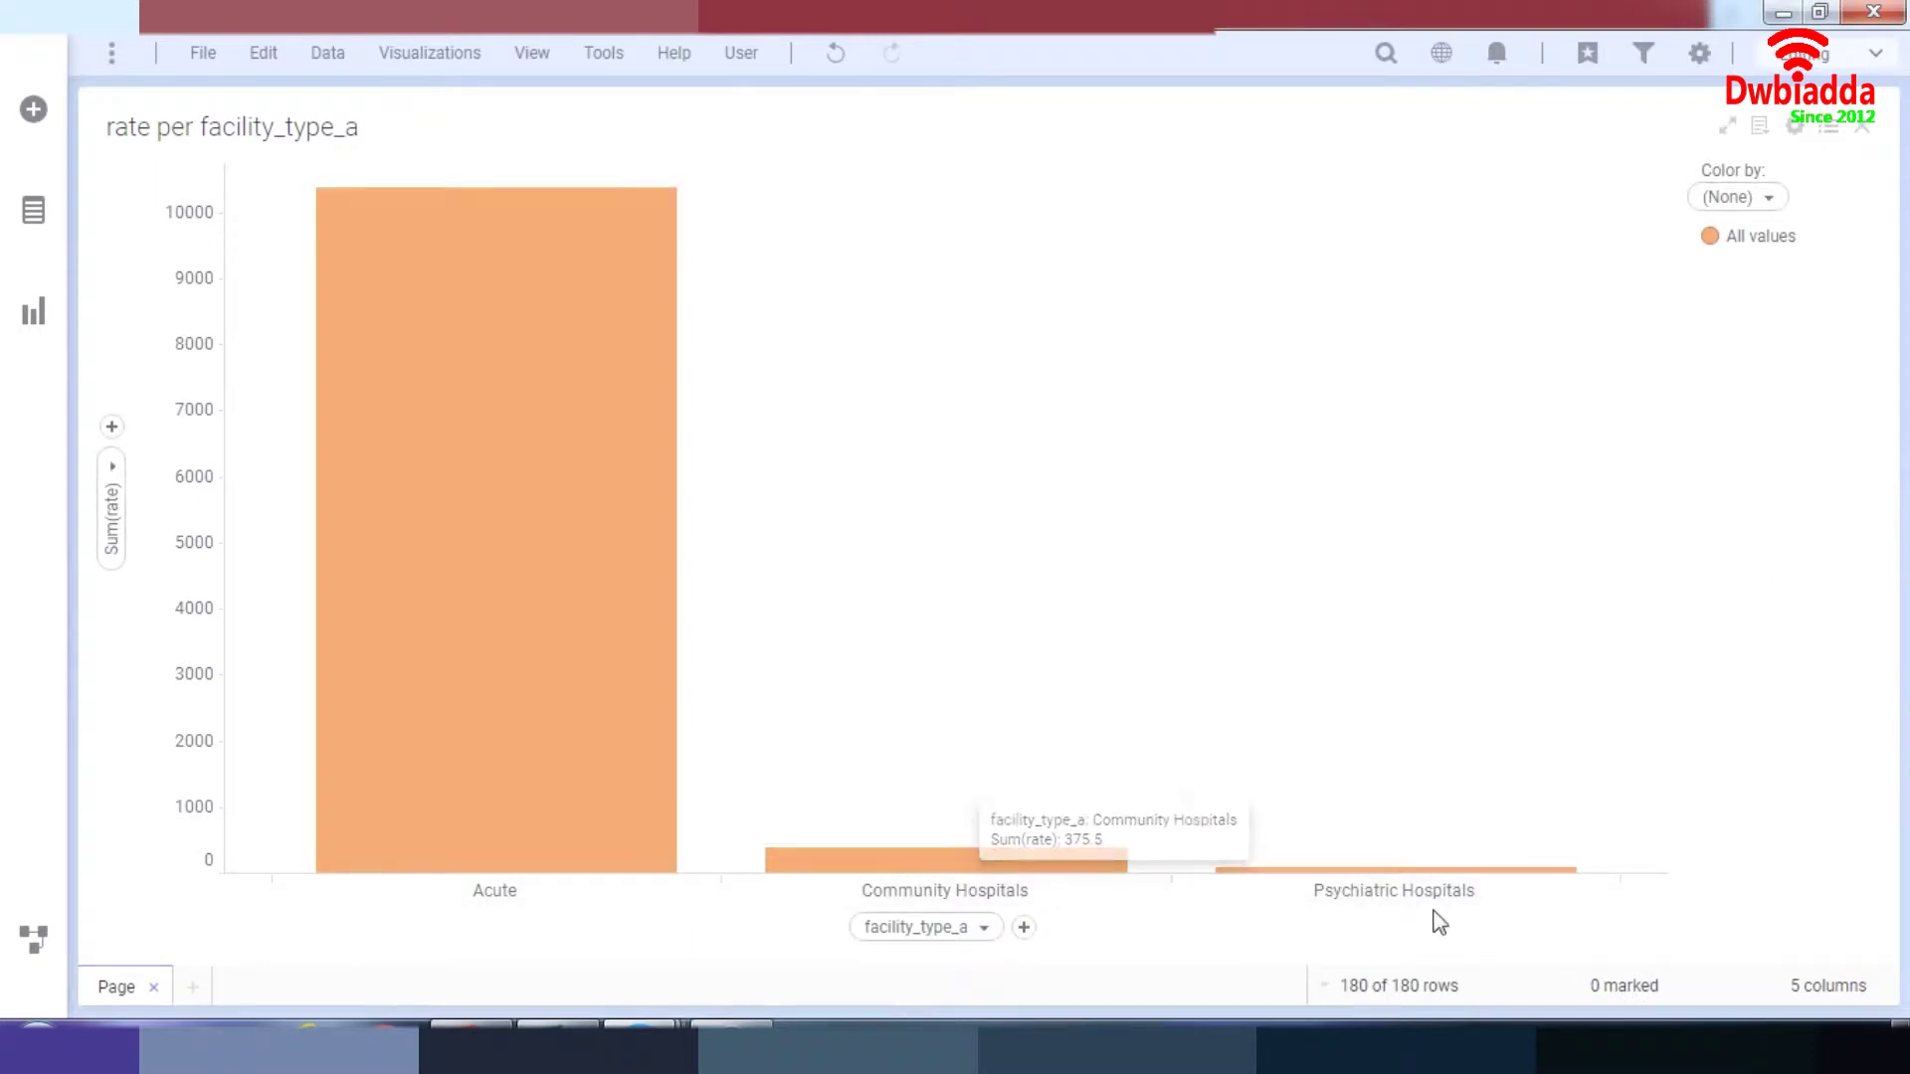
mouse_move(500, 753)
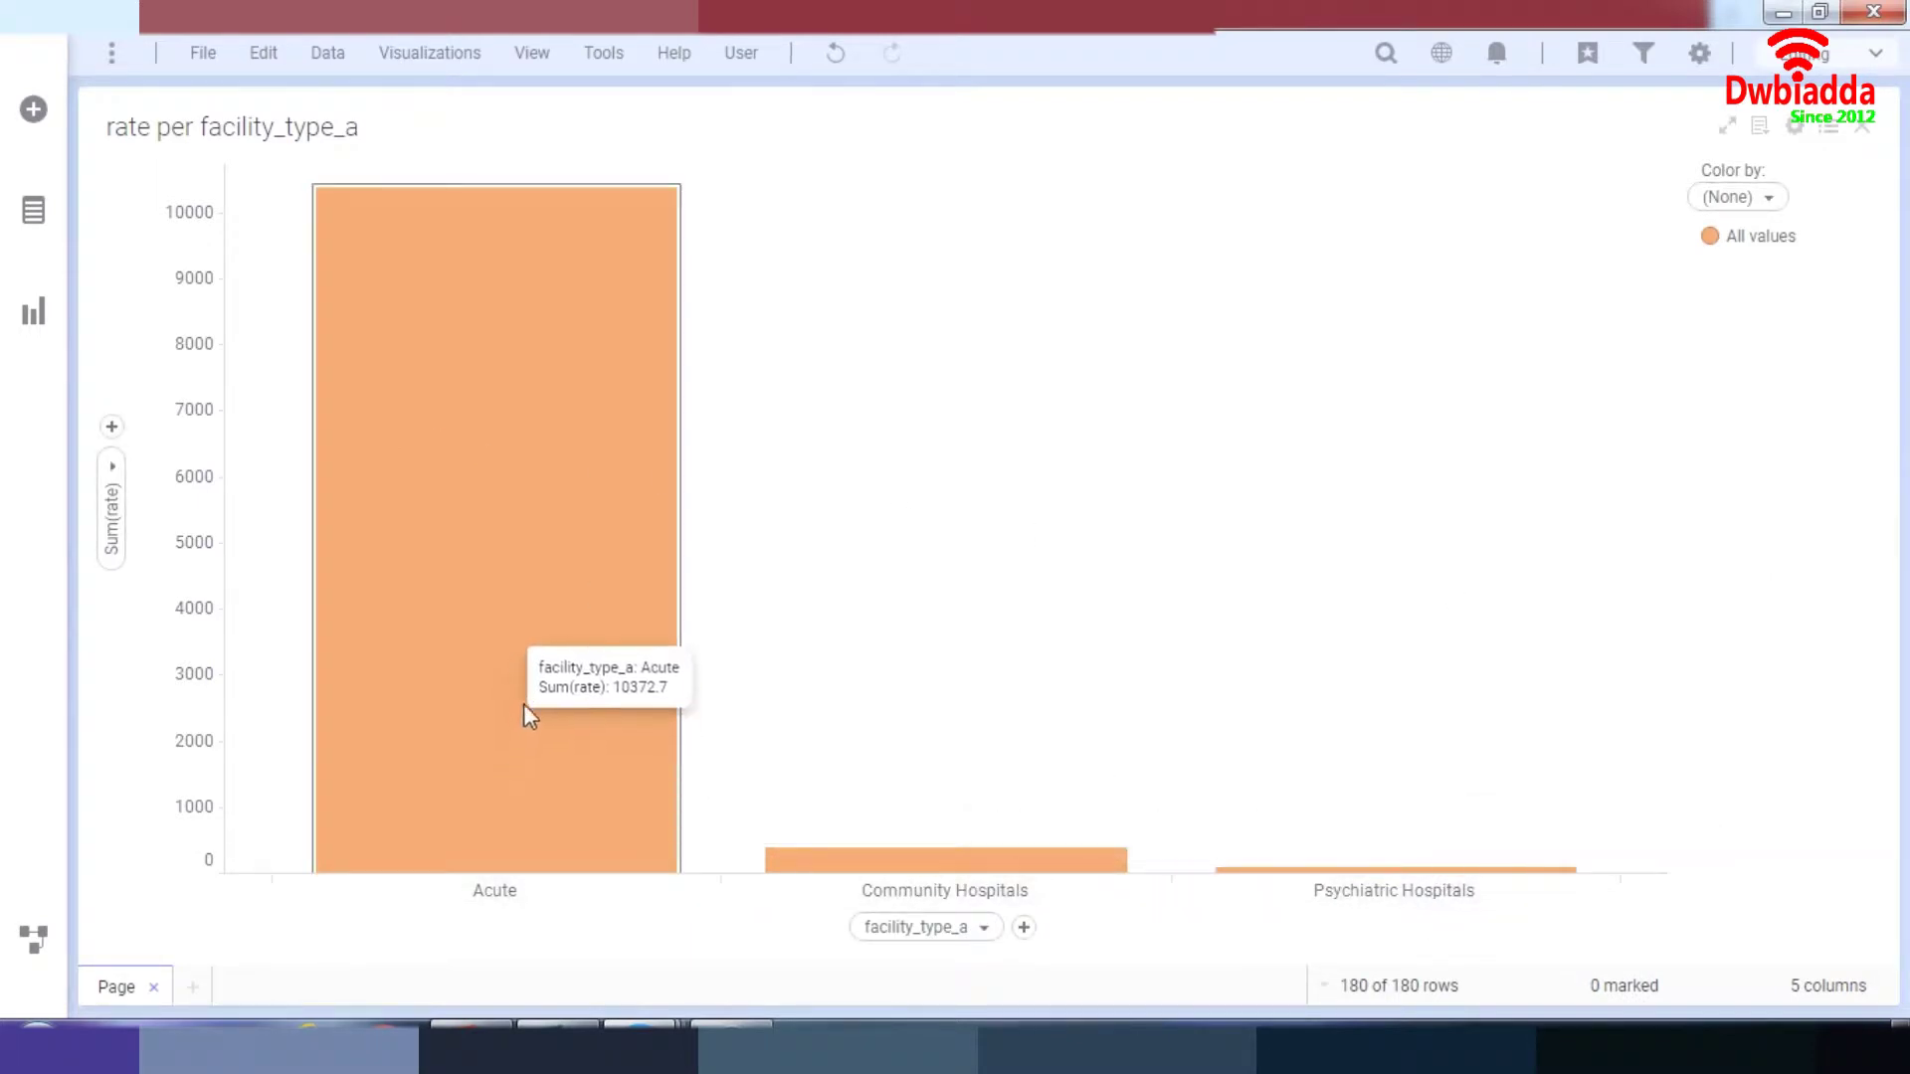
mouse_move(1069, 864)
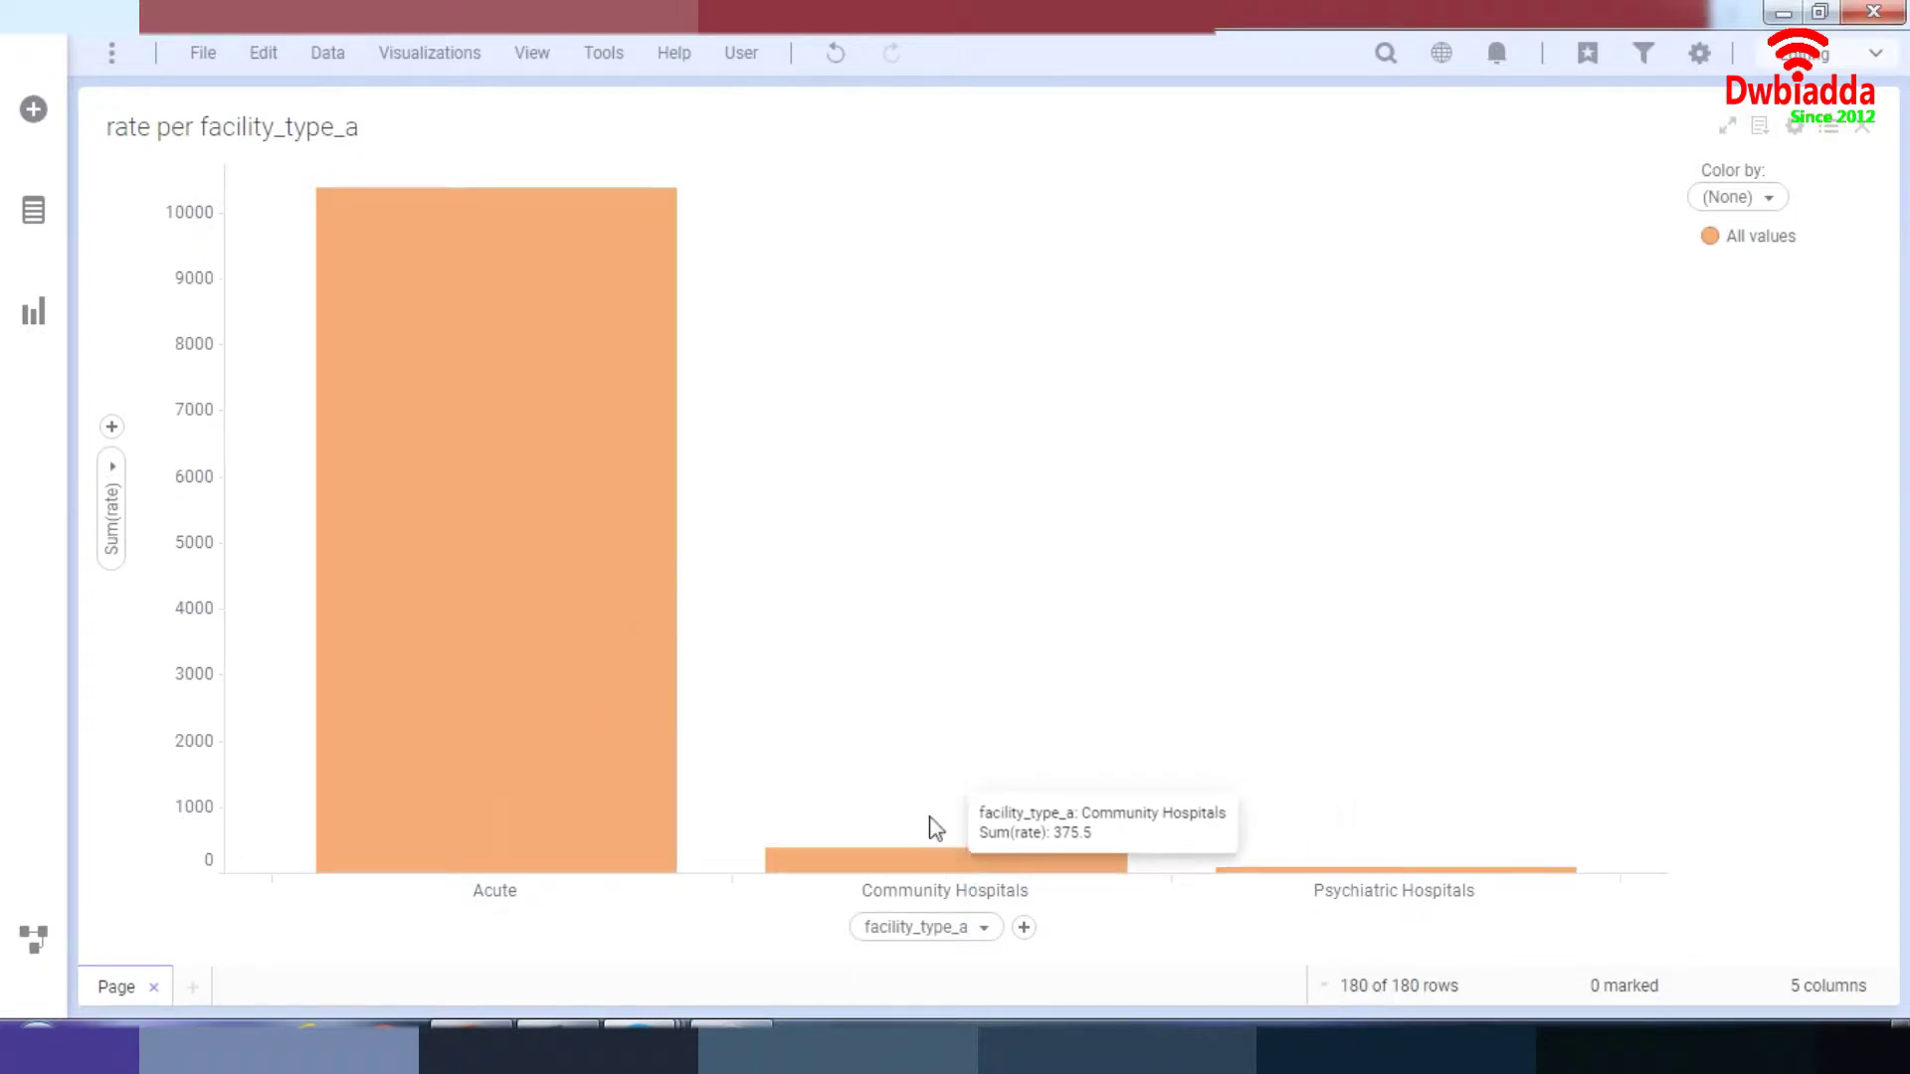
mouse_move(554, 682)
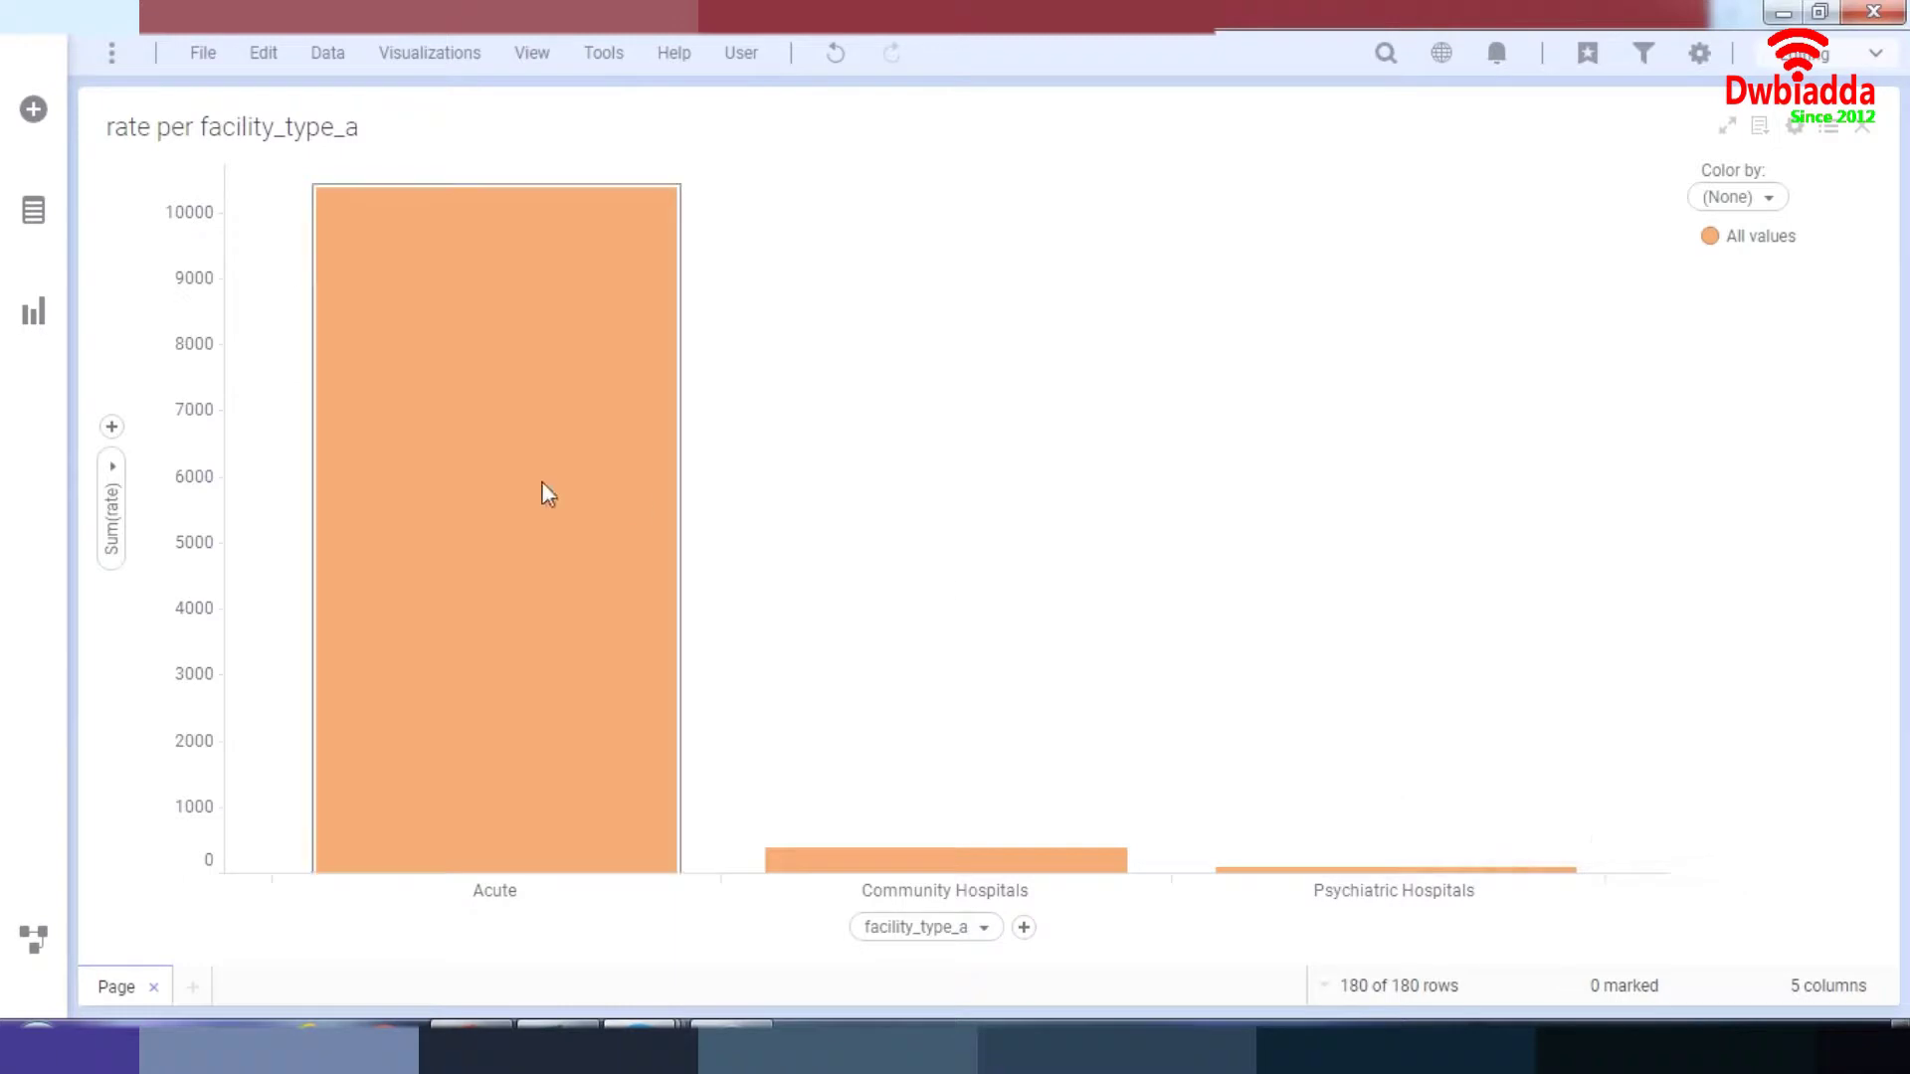
mouse_move(637, 691)
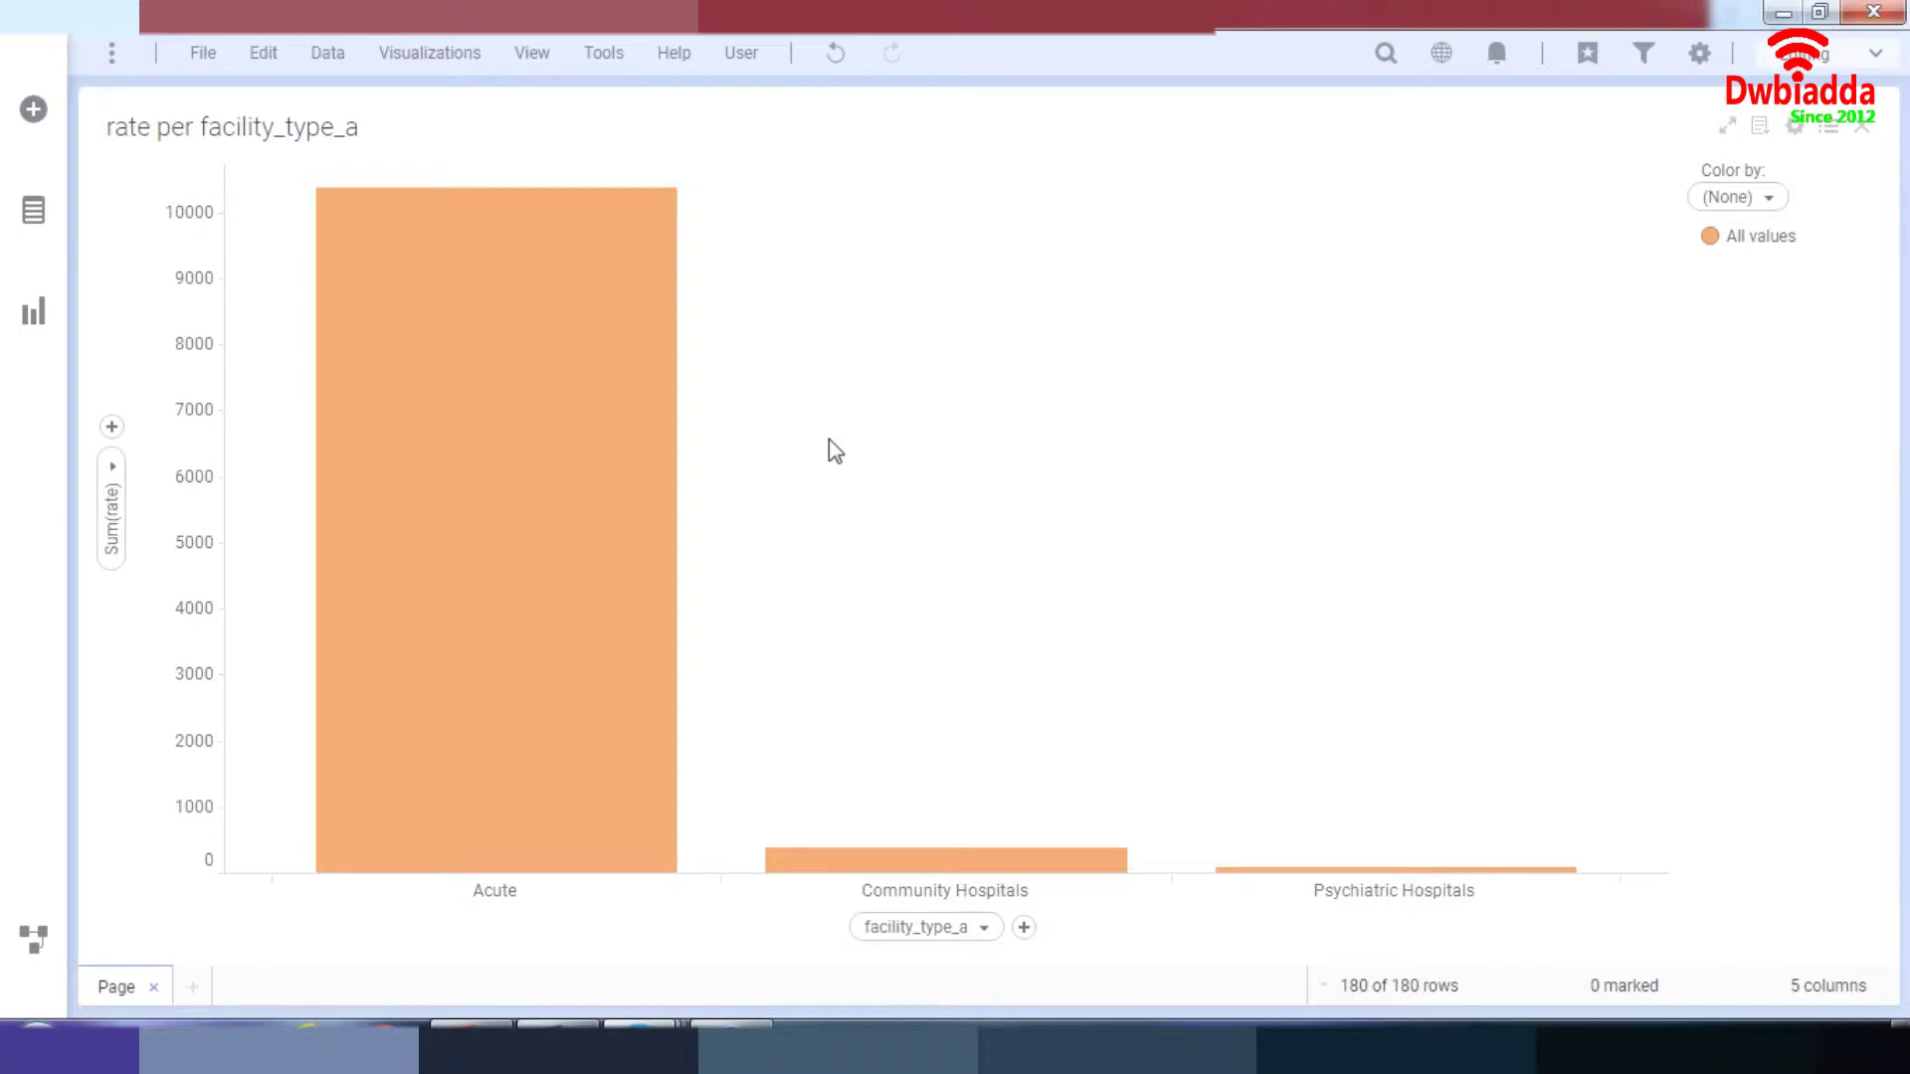
right_click(611, 487)
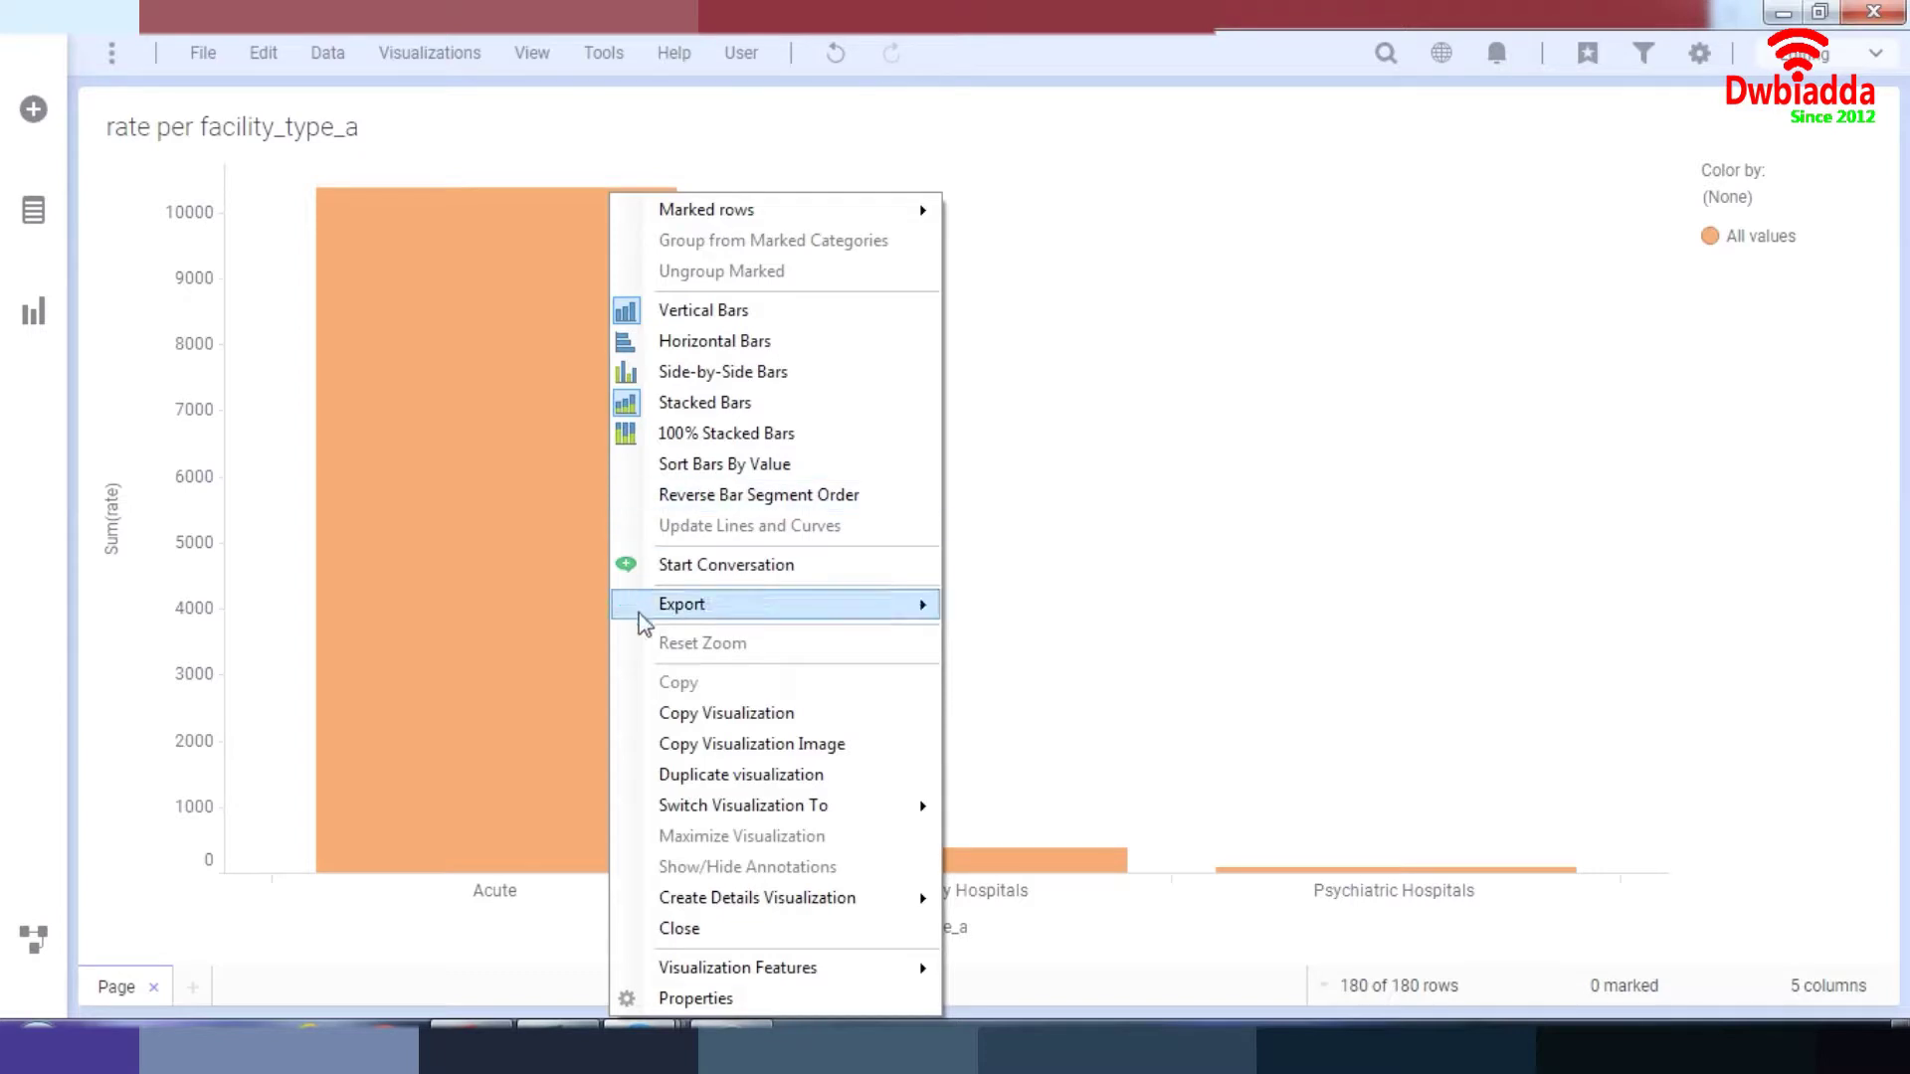
- Create a treemap details visualization below the bar chart and mark the Acute and Community Hospitals bars
mouse_move(787, 911)
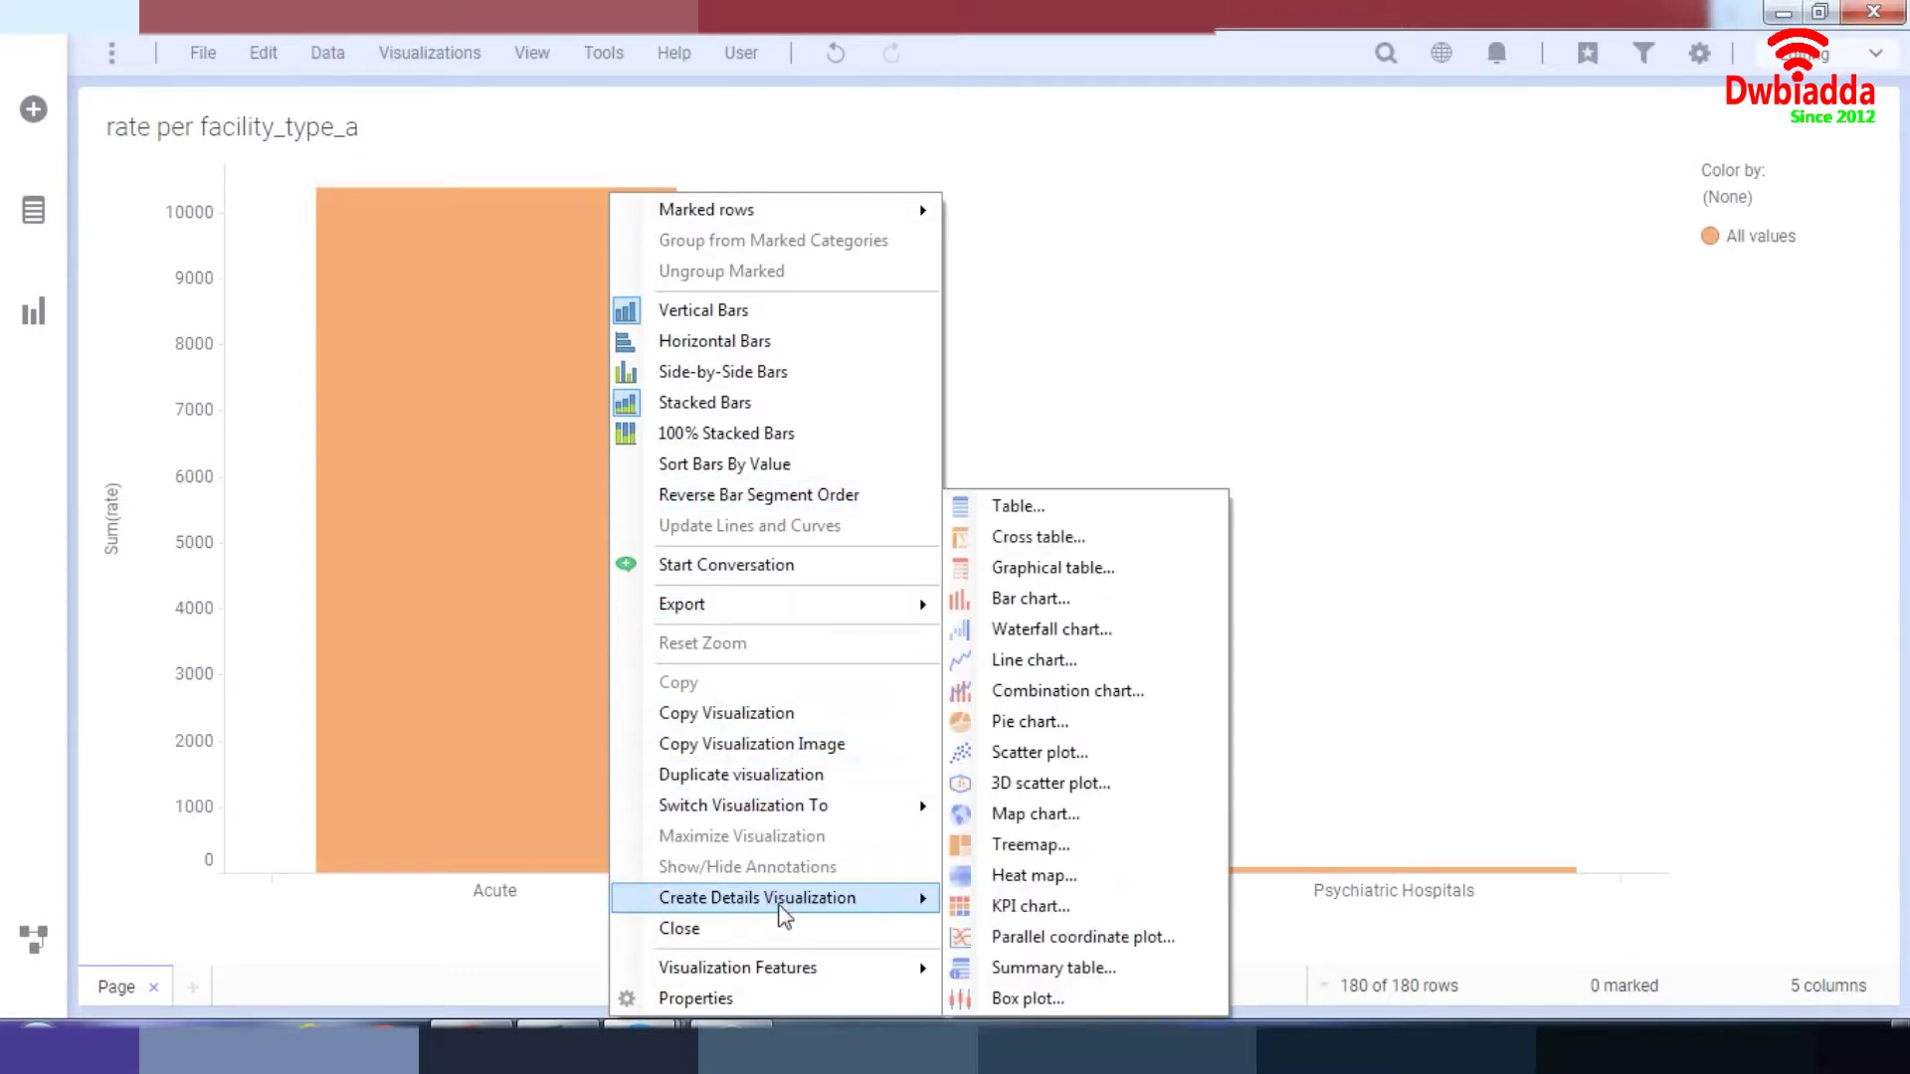
left_click(990, 864)
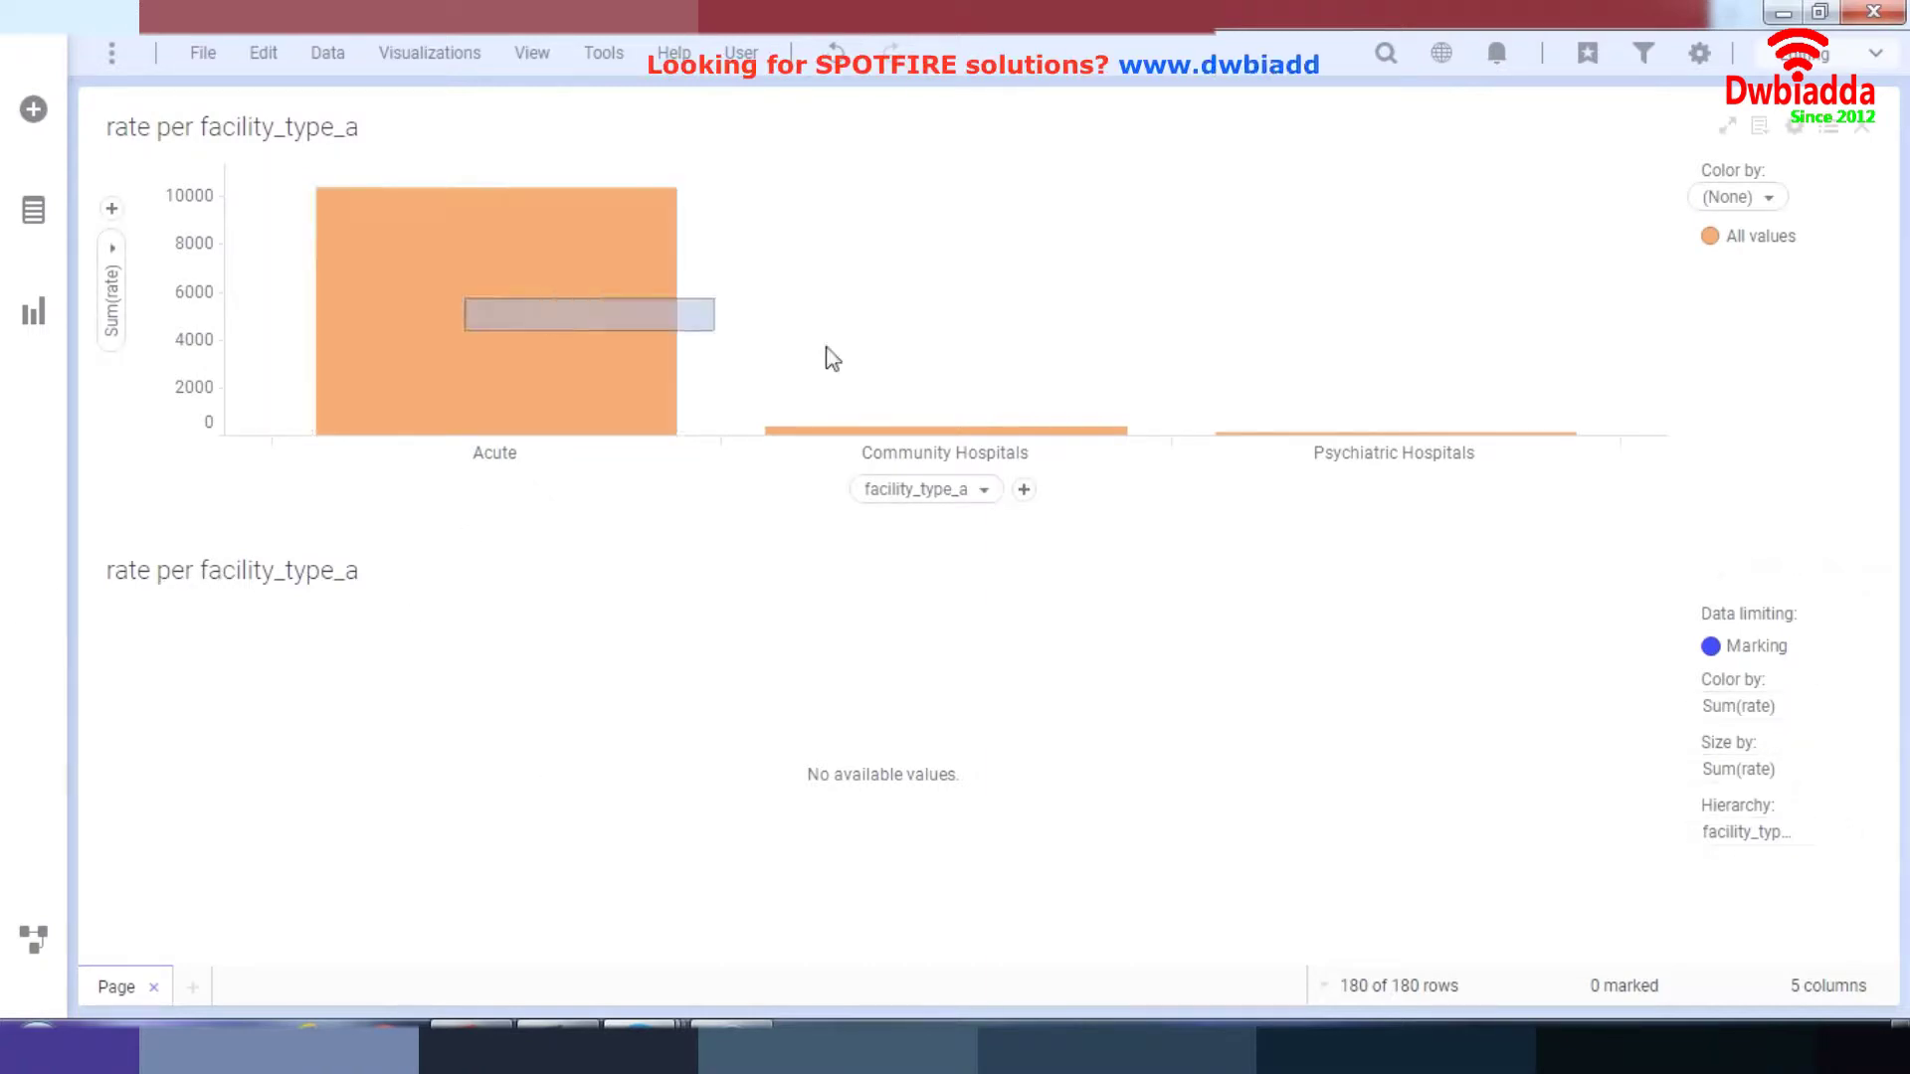
left_click_drag(832, 358, 1118, 431)
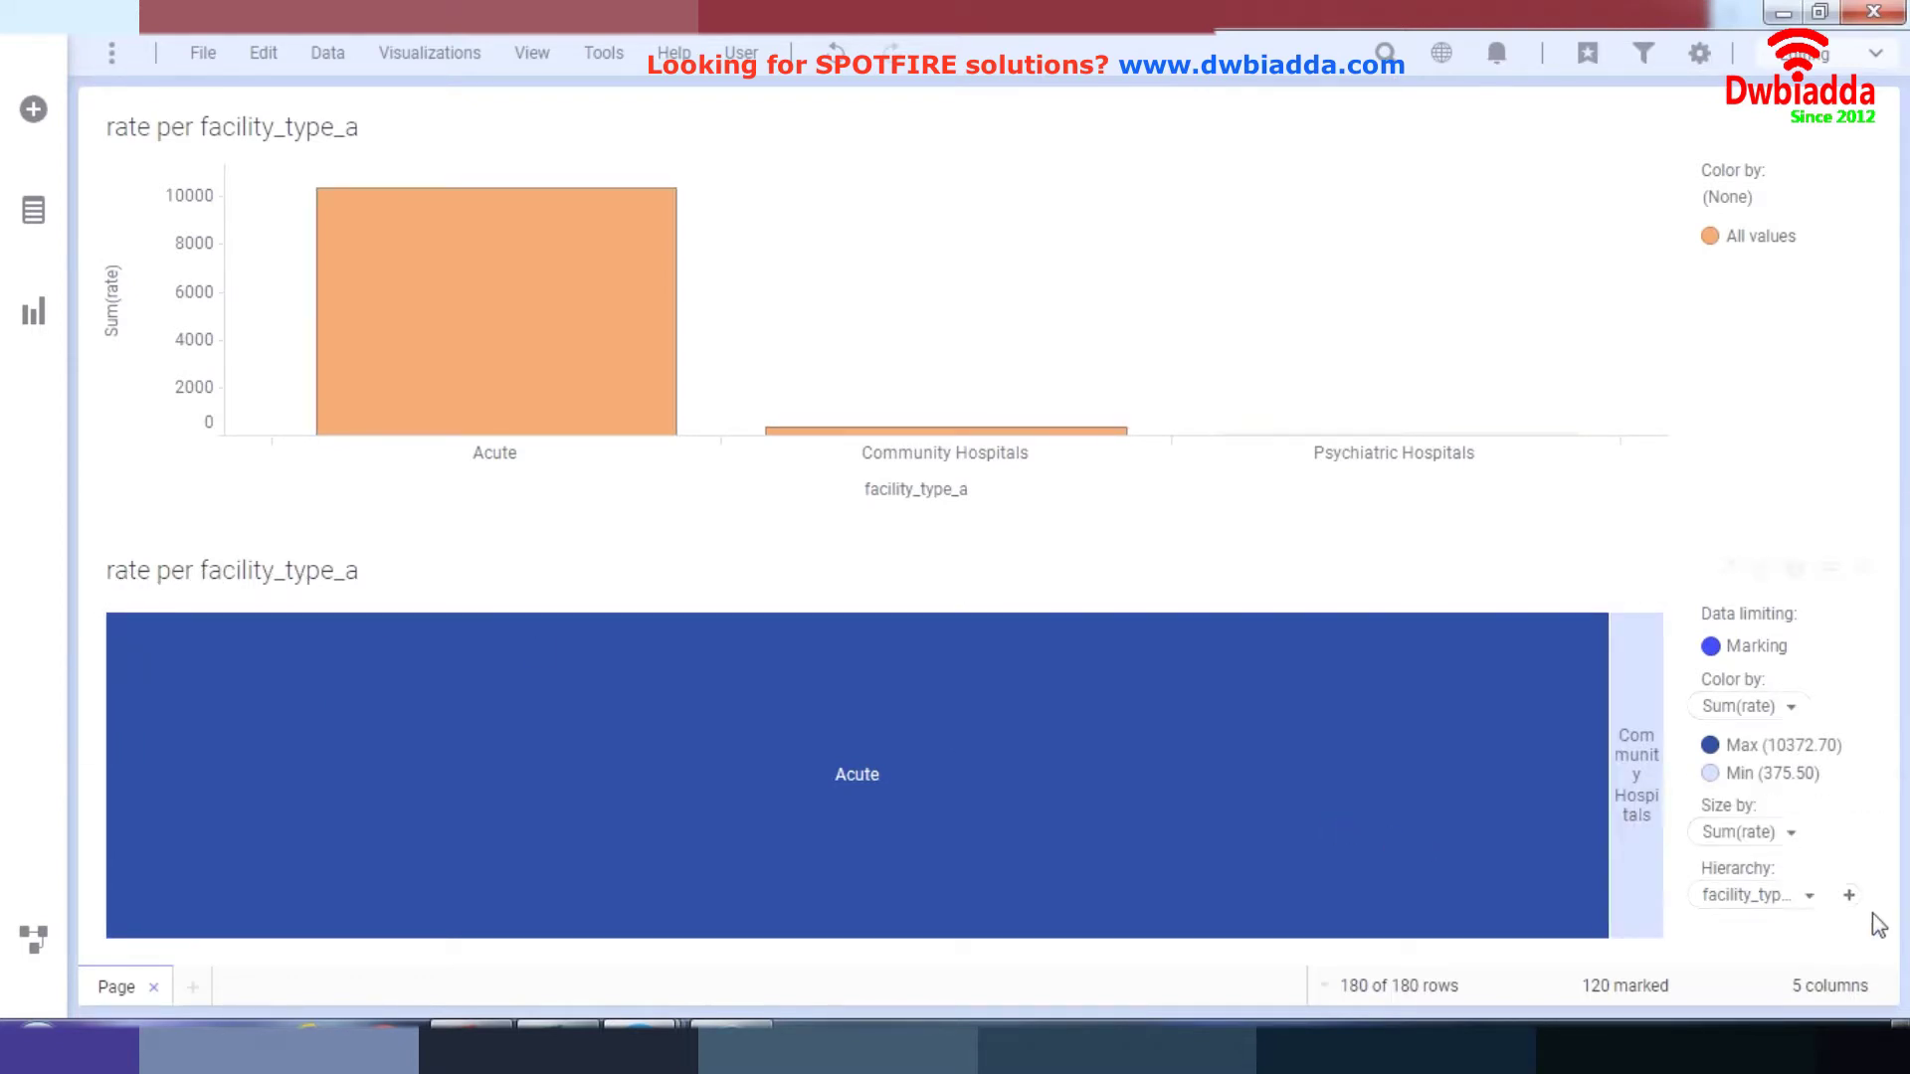
- Set the details treemap hierarchy to age instead of facility type
left_click(1791, 896)
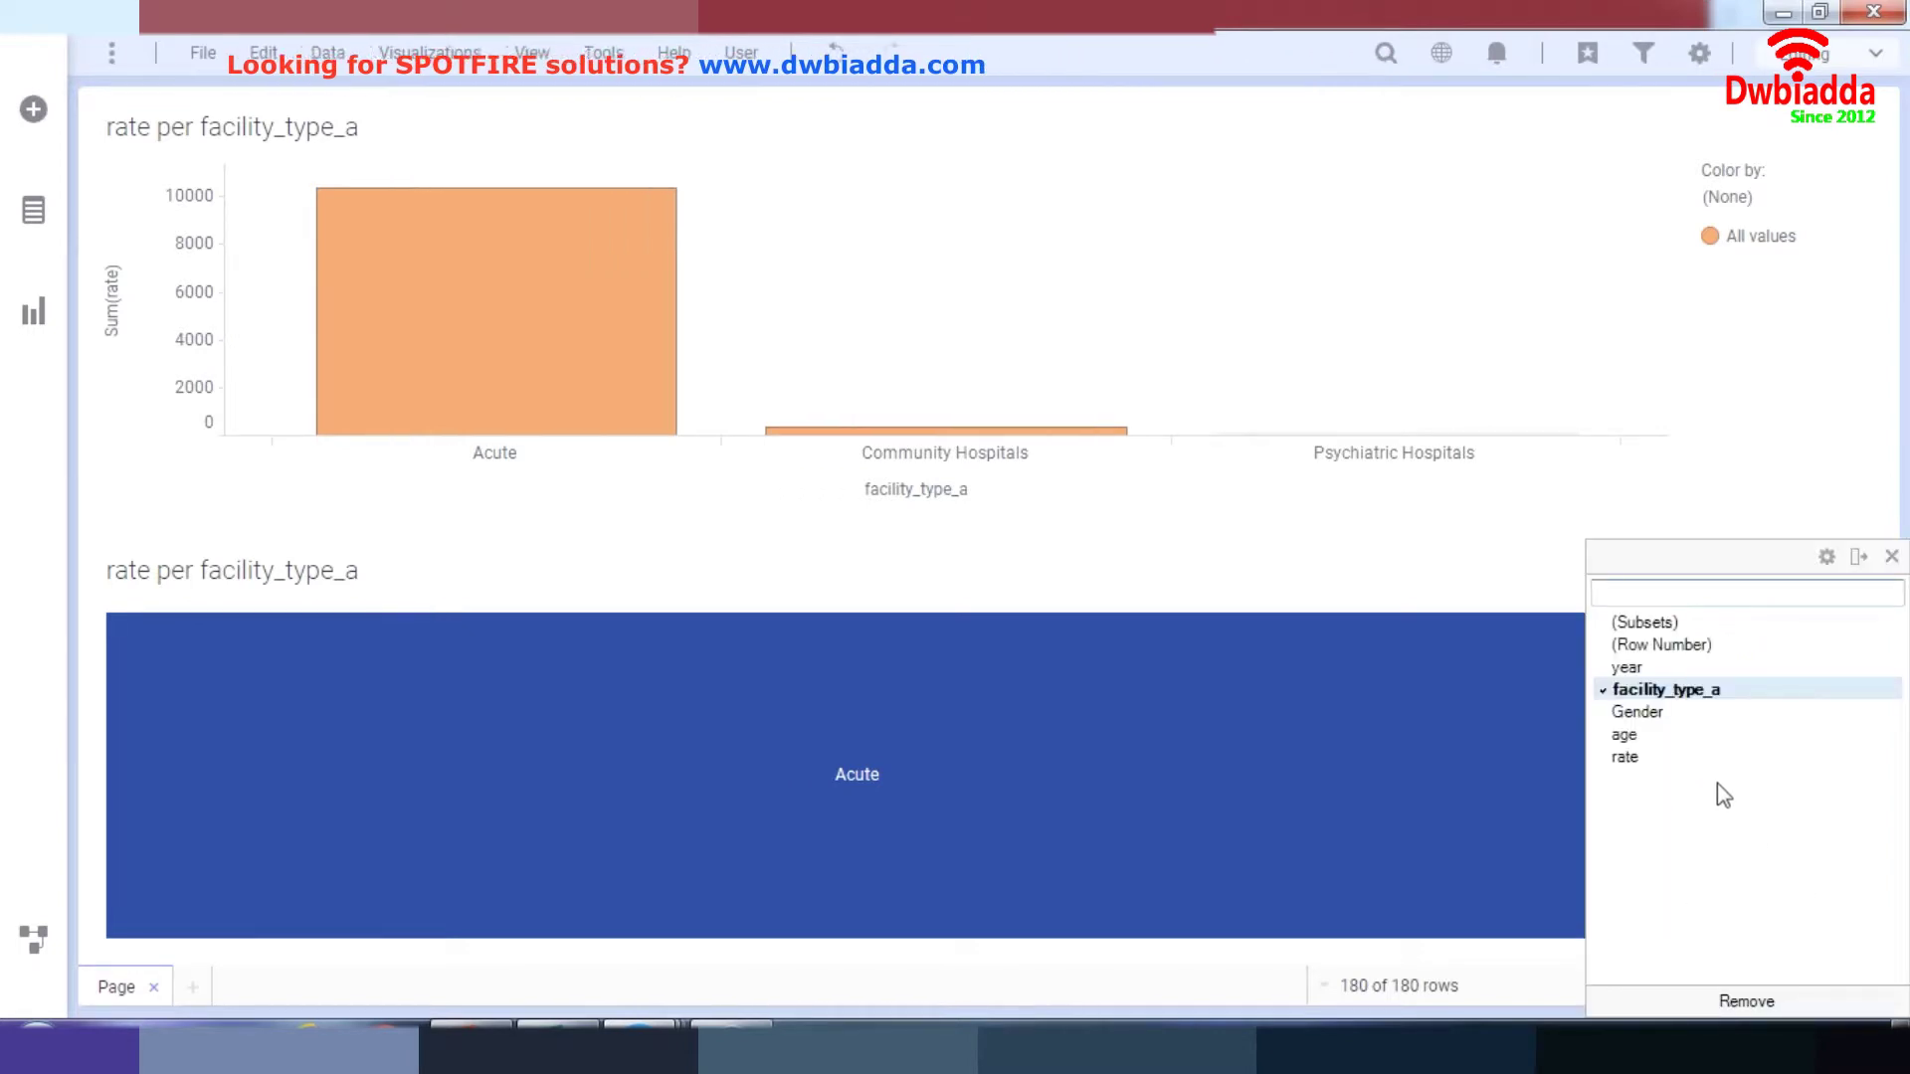
left_click(1662, 735)
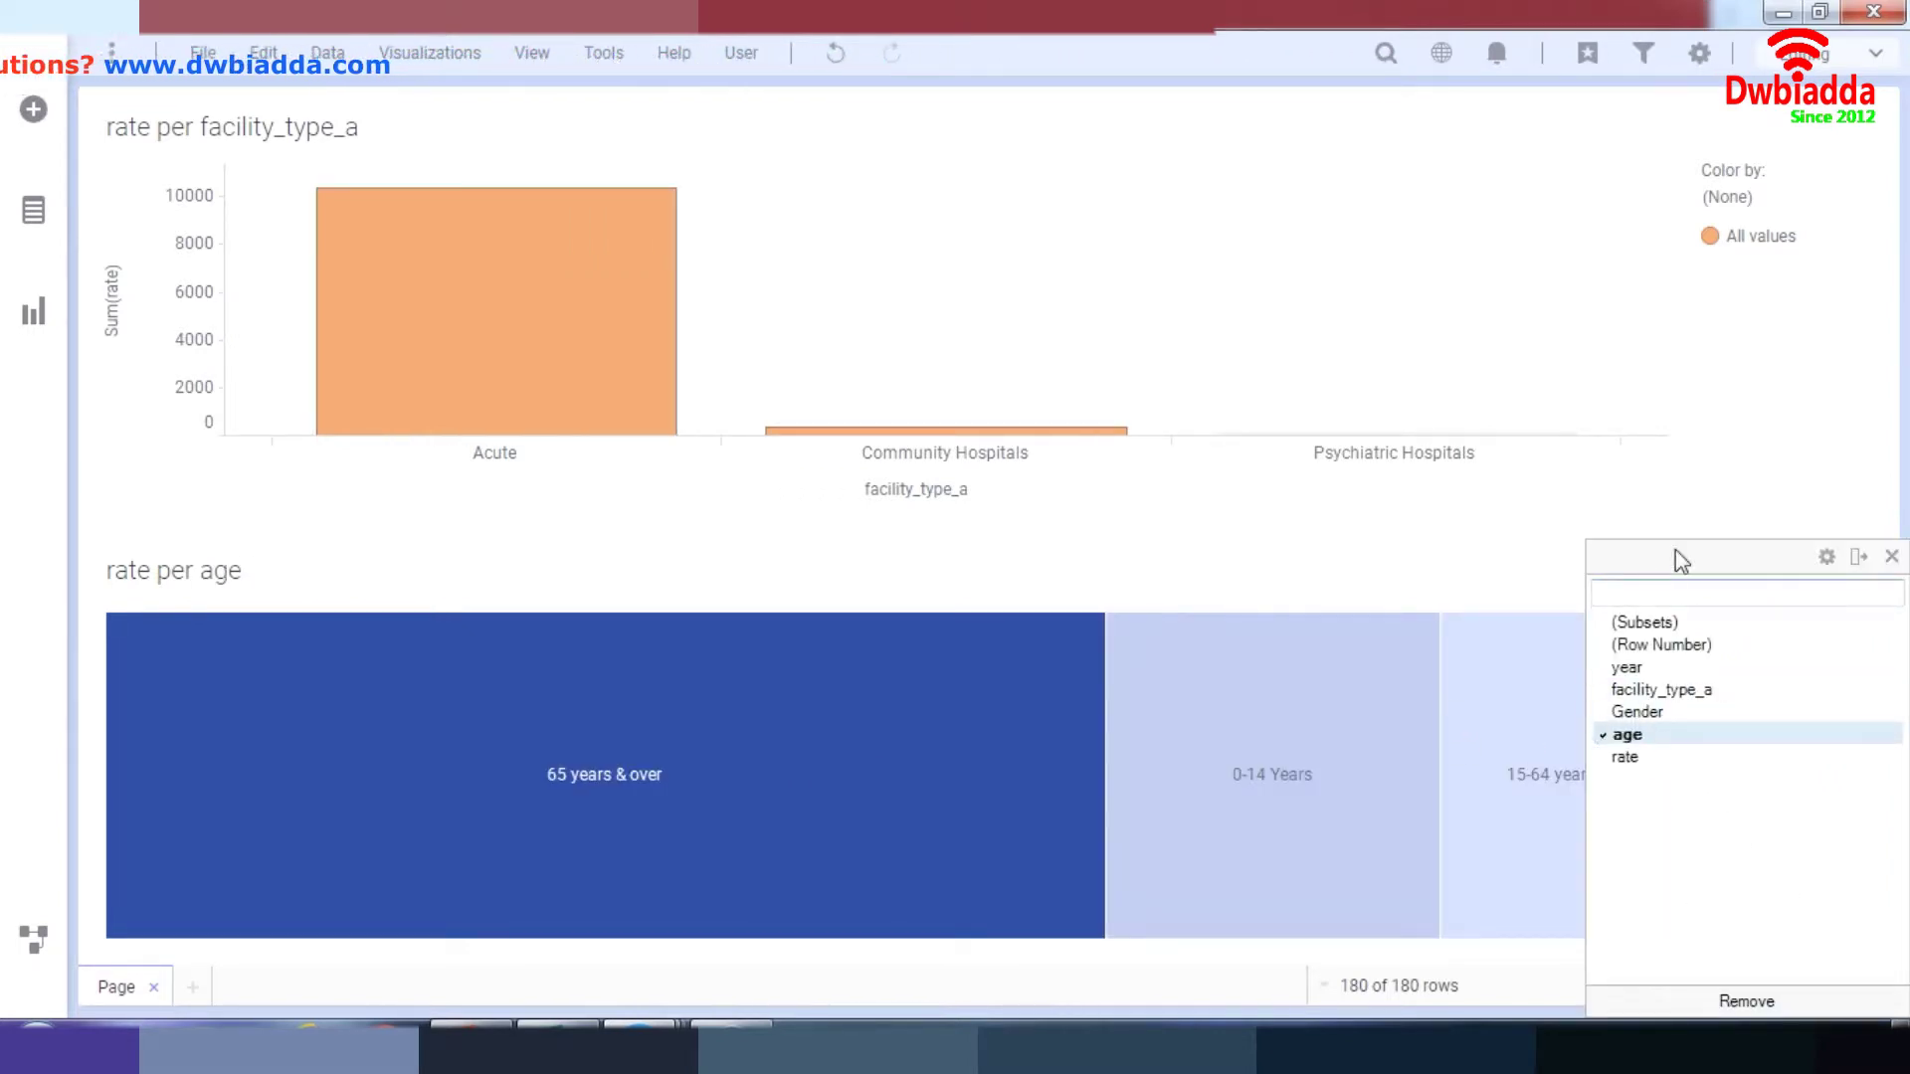
left_click(1821, 472)
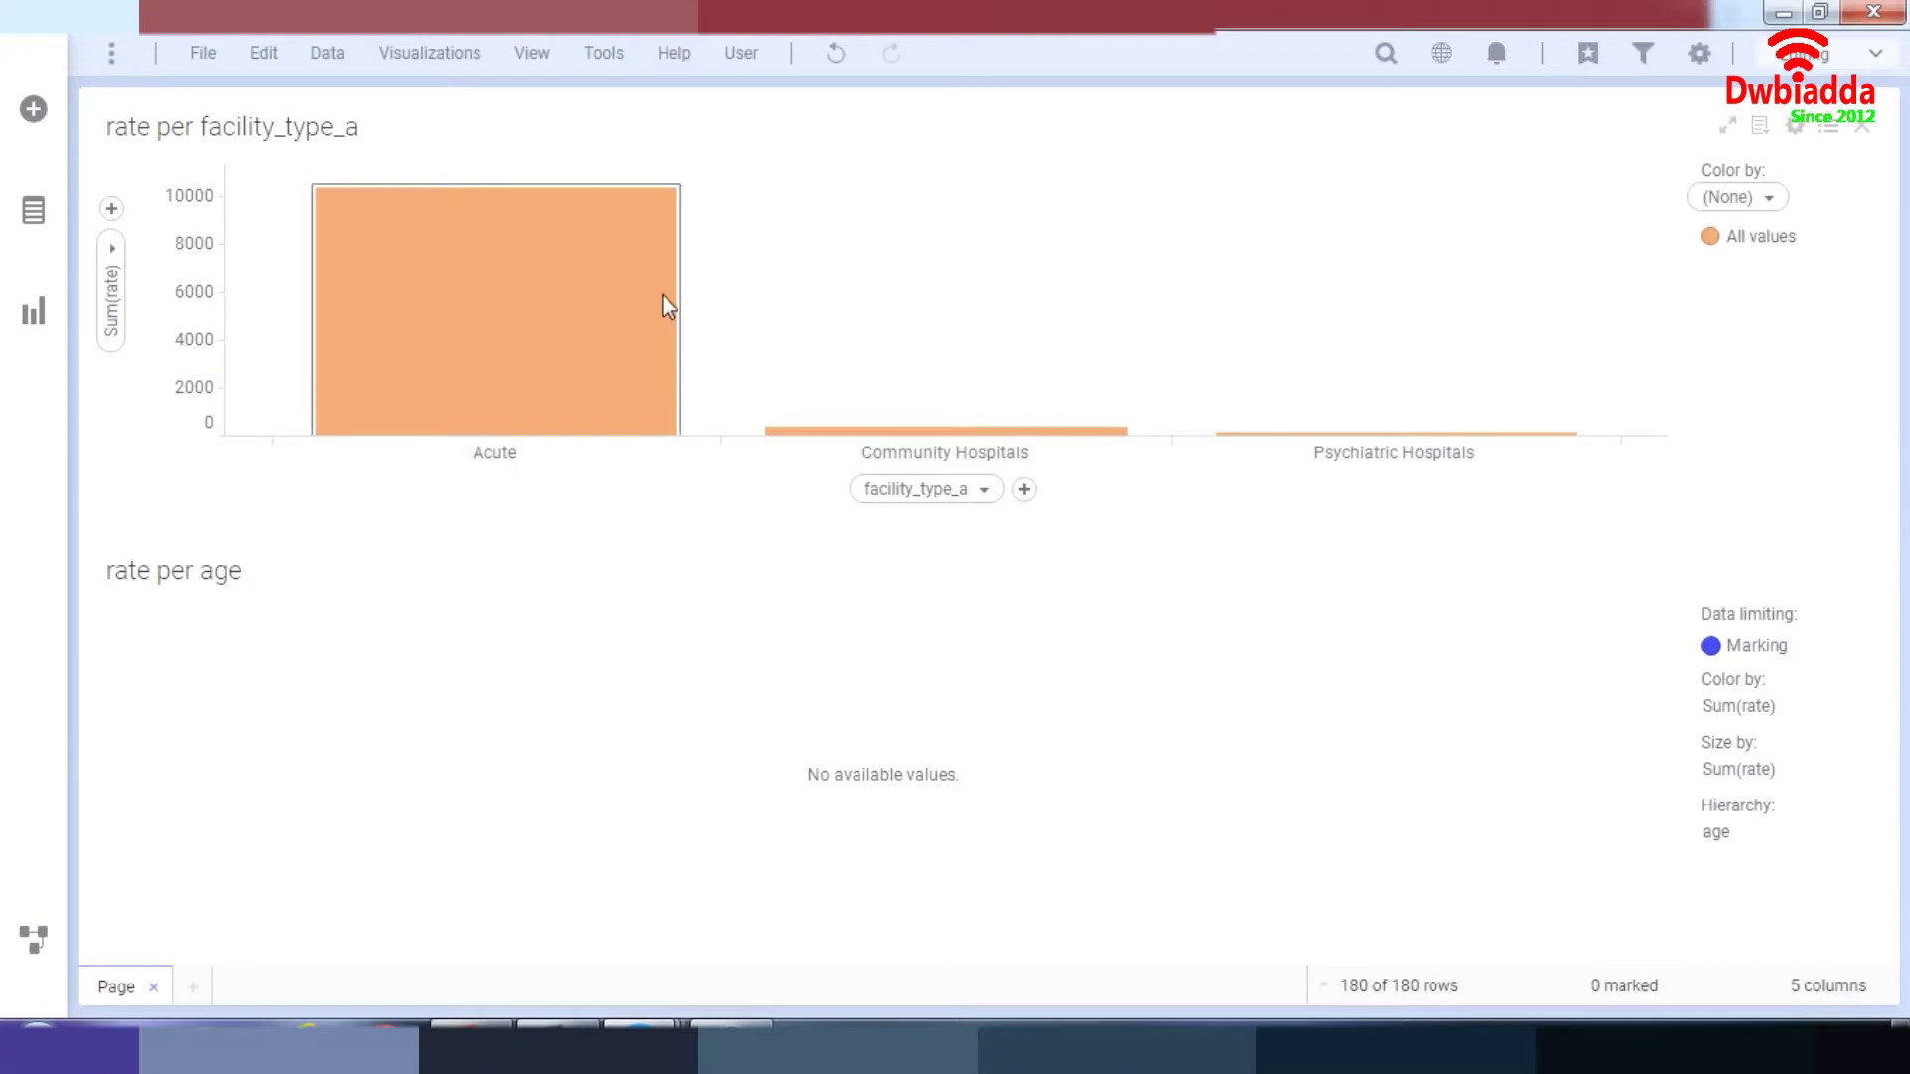
- Test marking the Acute and then the Community Hospitals bars, enlarge the plot area, and clear the marking
left_click(496, 263)
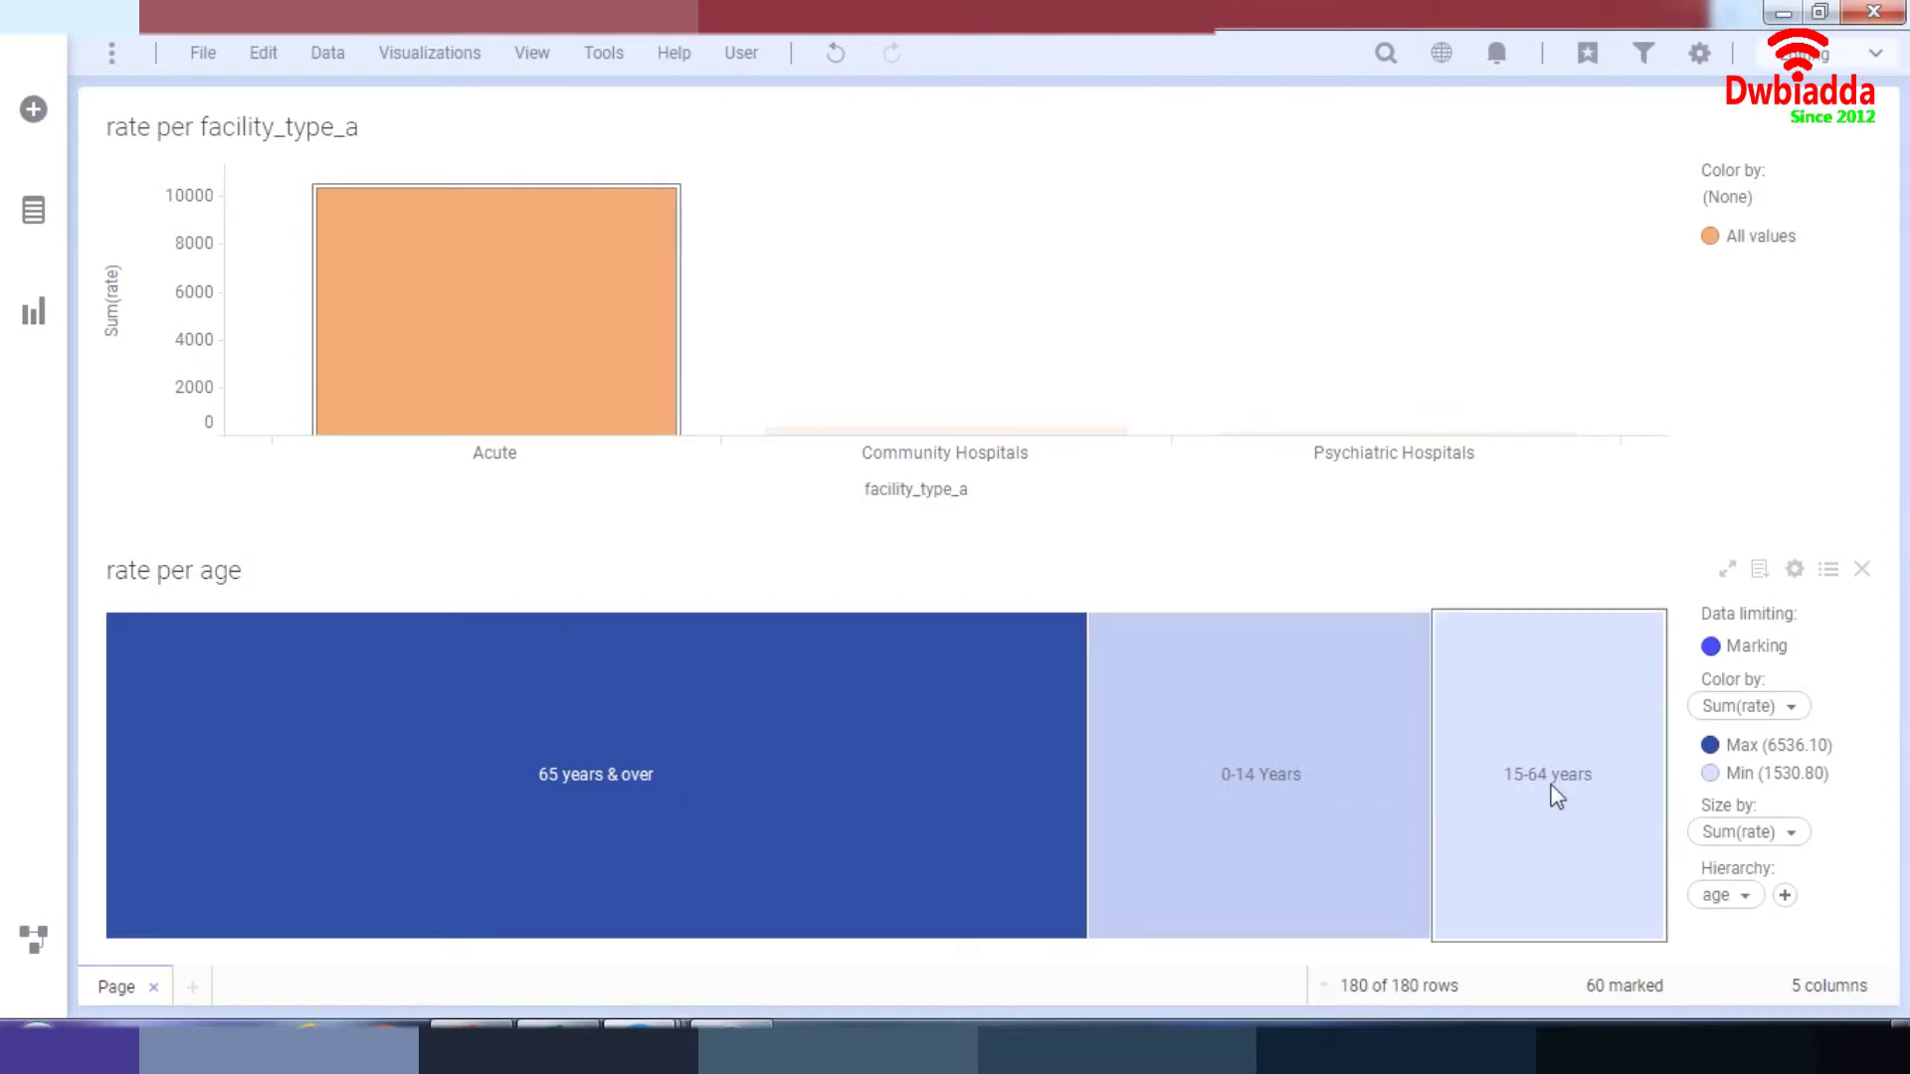
left_click(1001, 431)
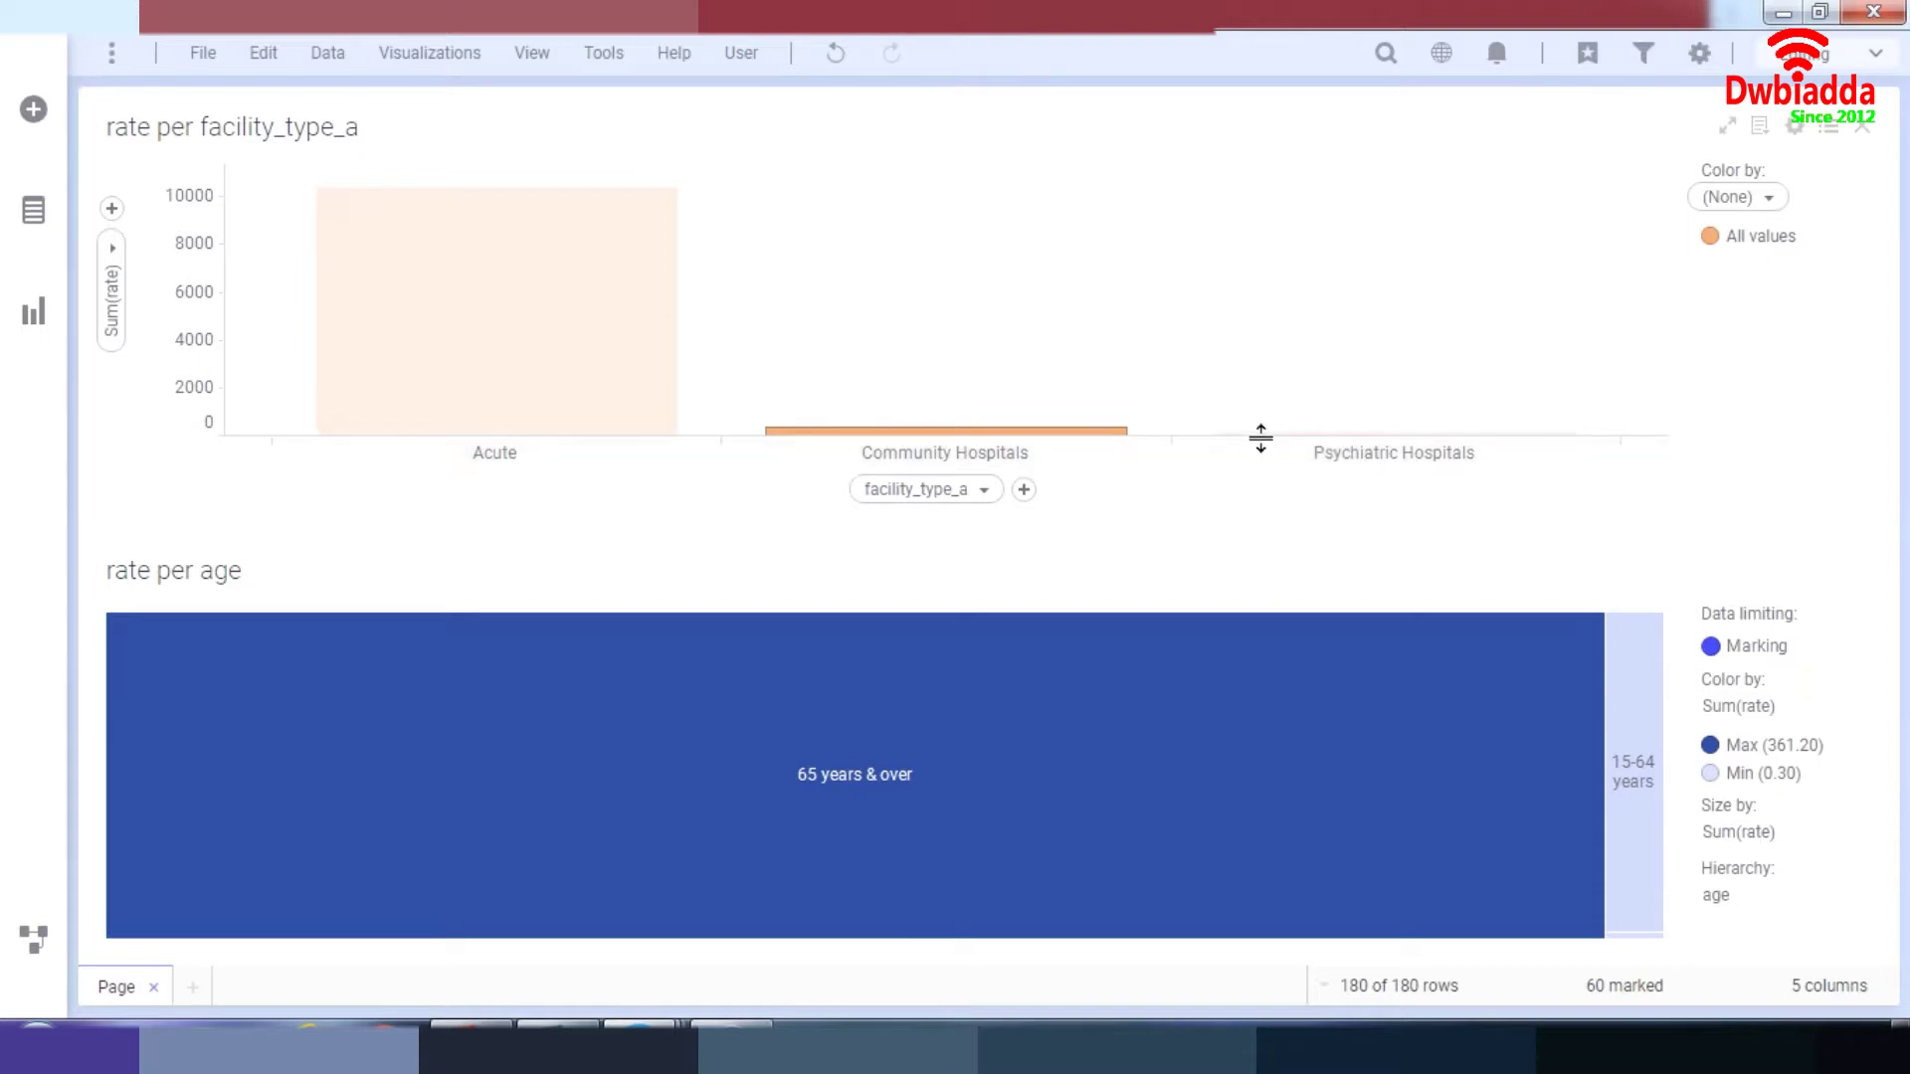
left_click_drag(1247, 432, 1282, 465)
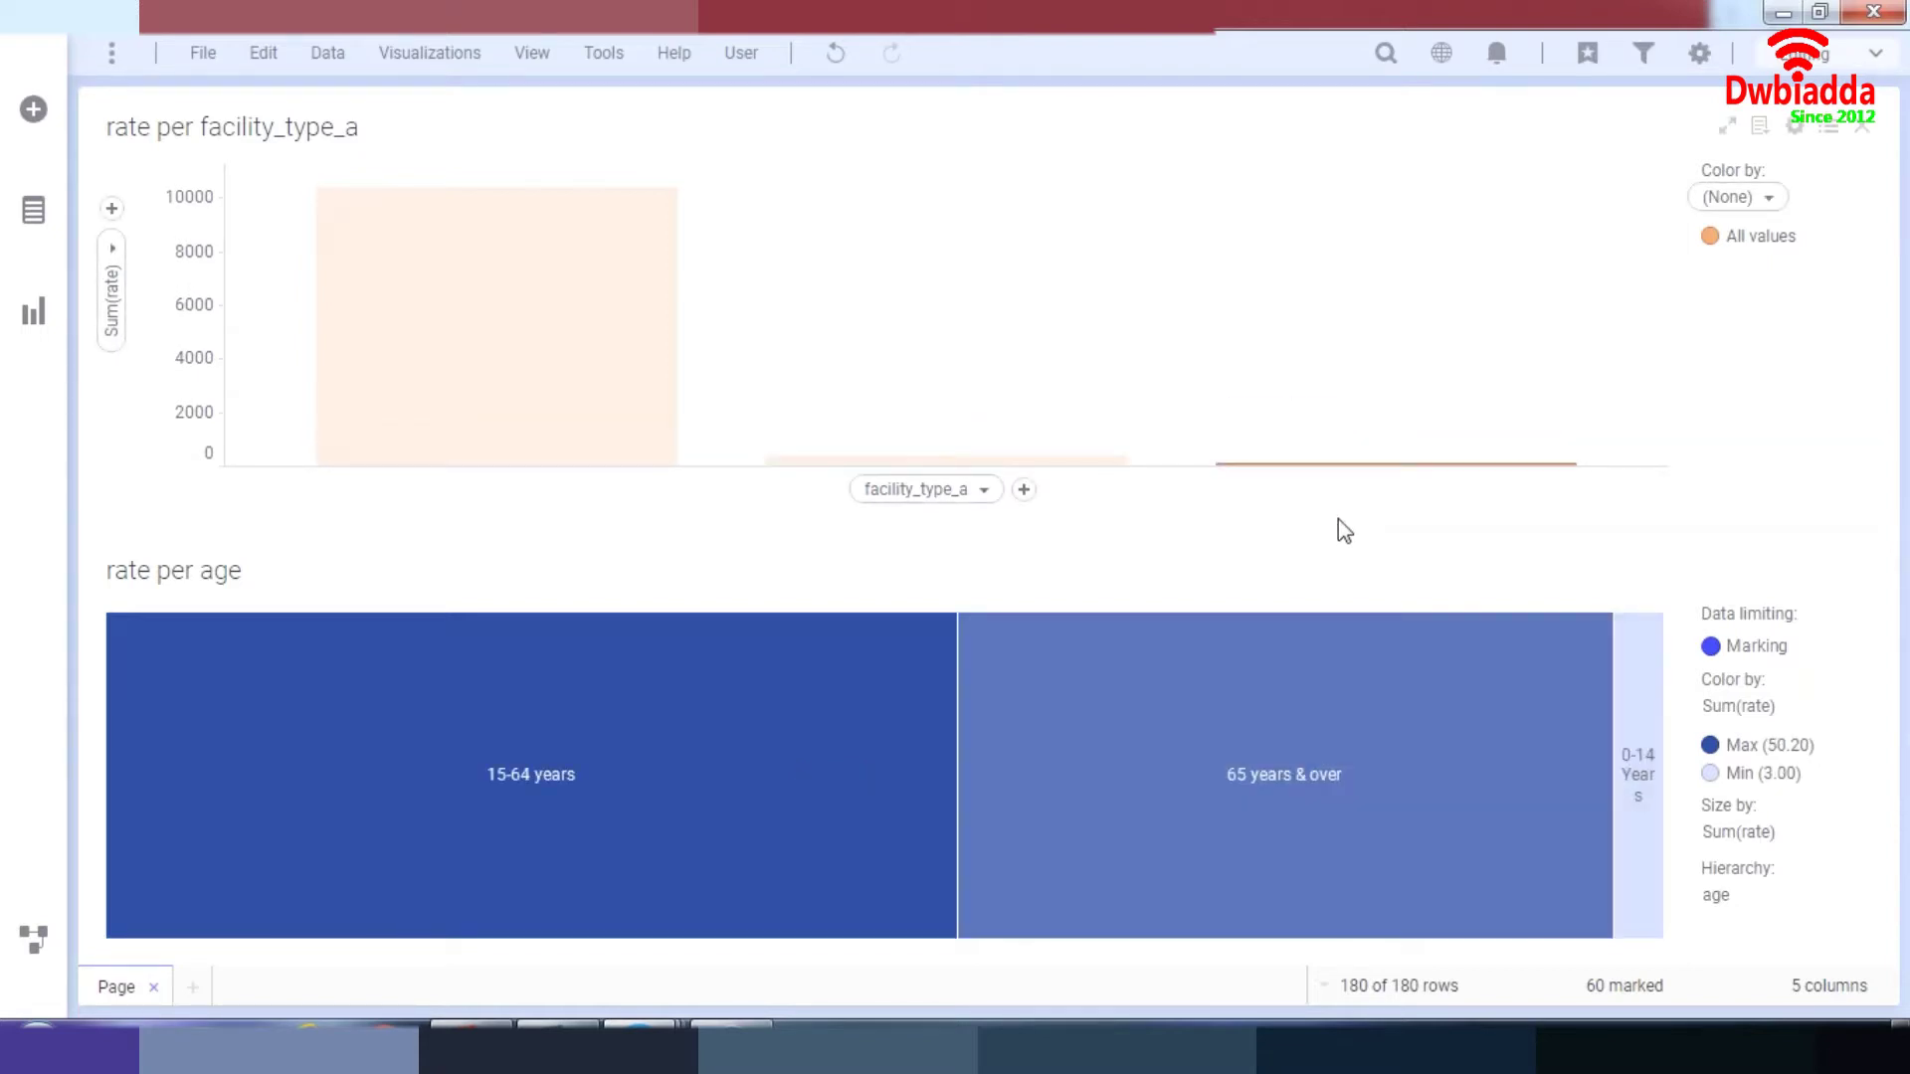
left_click(1073, 328)
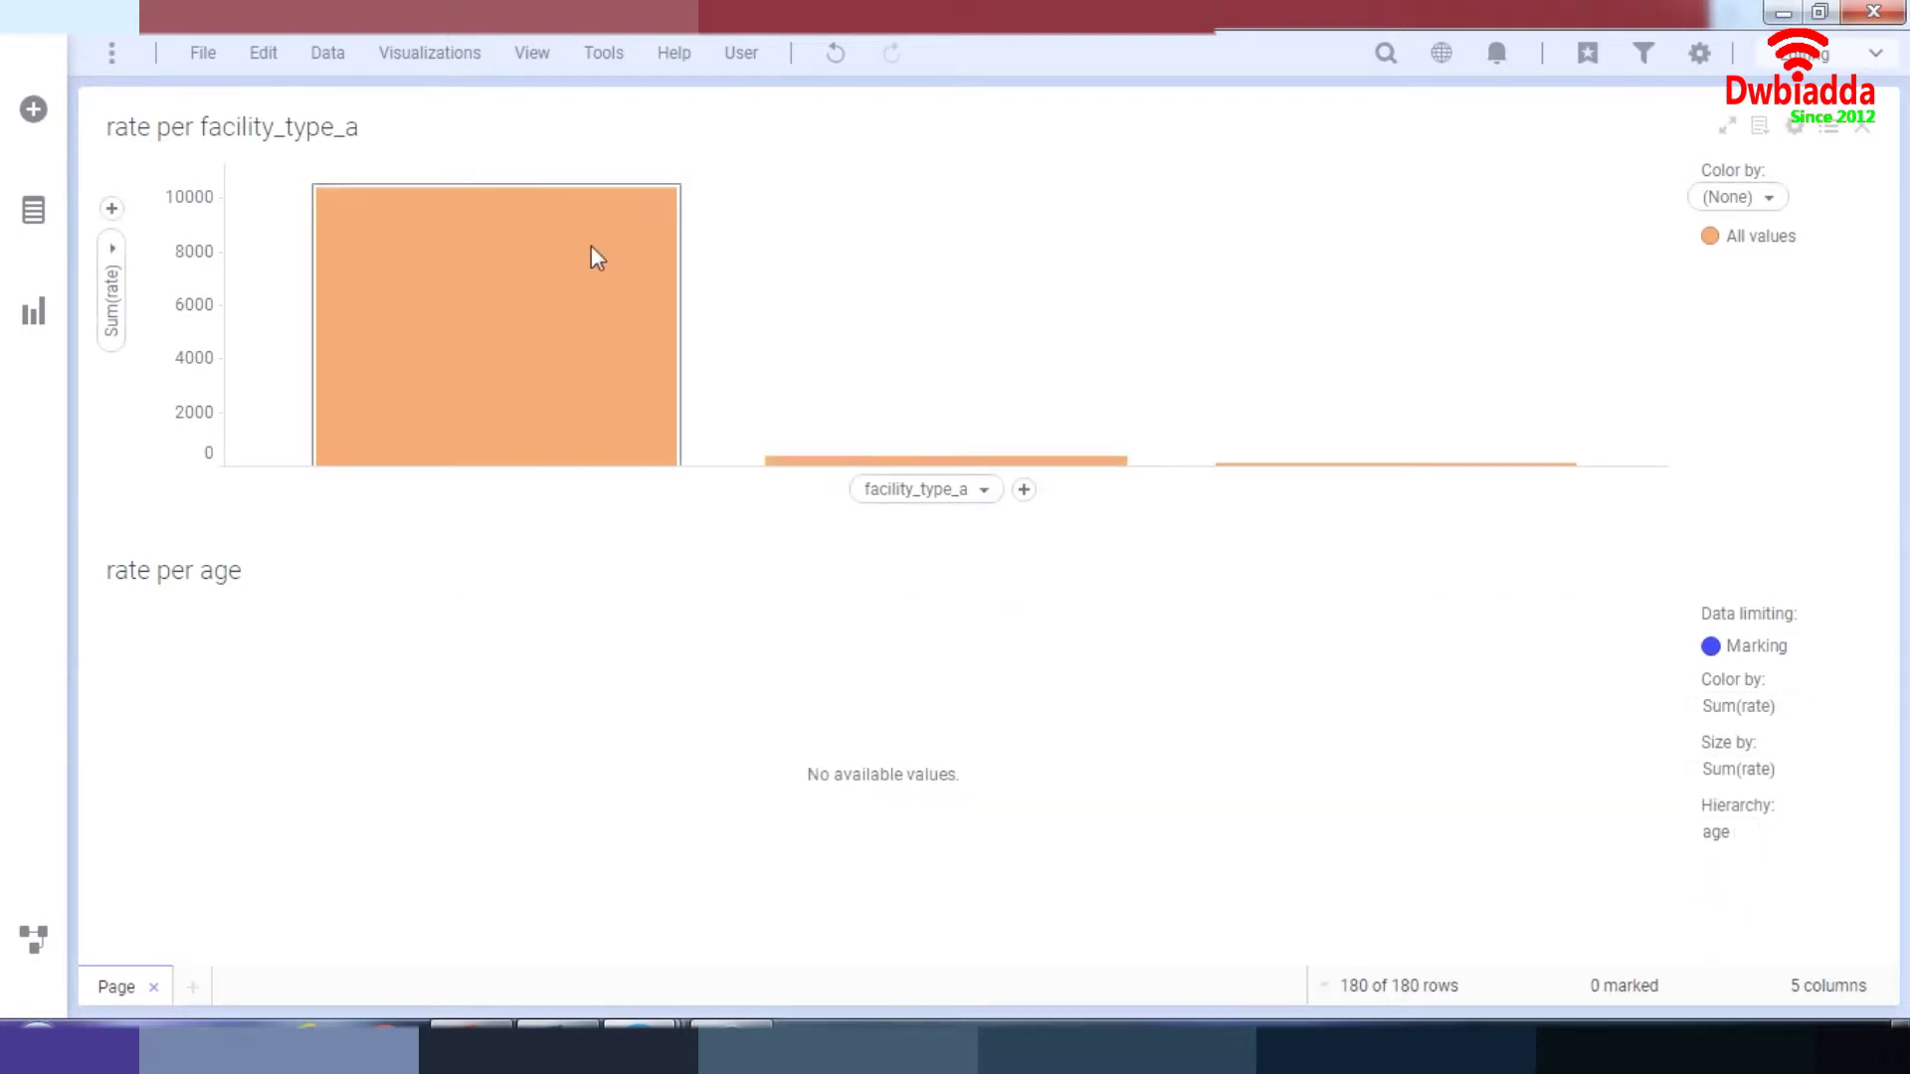
- Mark the Acute and Community Hospitals bars so the rate per age treemap shows all three age groups
left_click_drag(593, 248, 1215, 491)
right_click(890, 758)
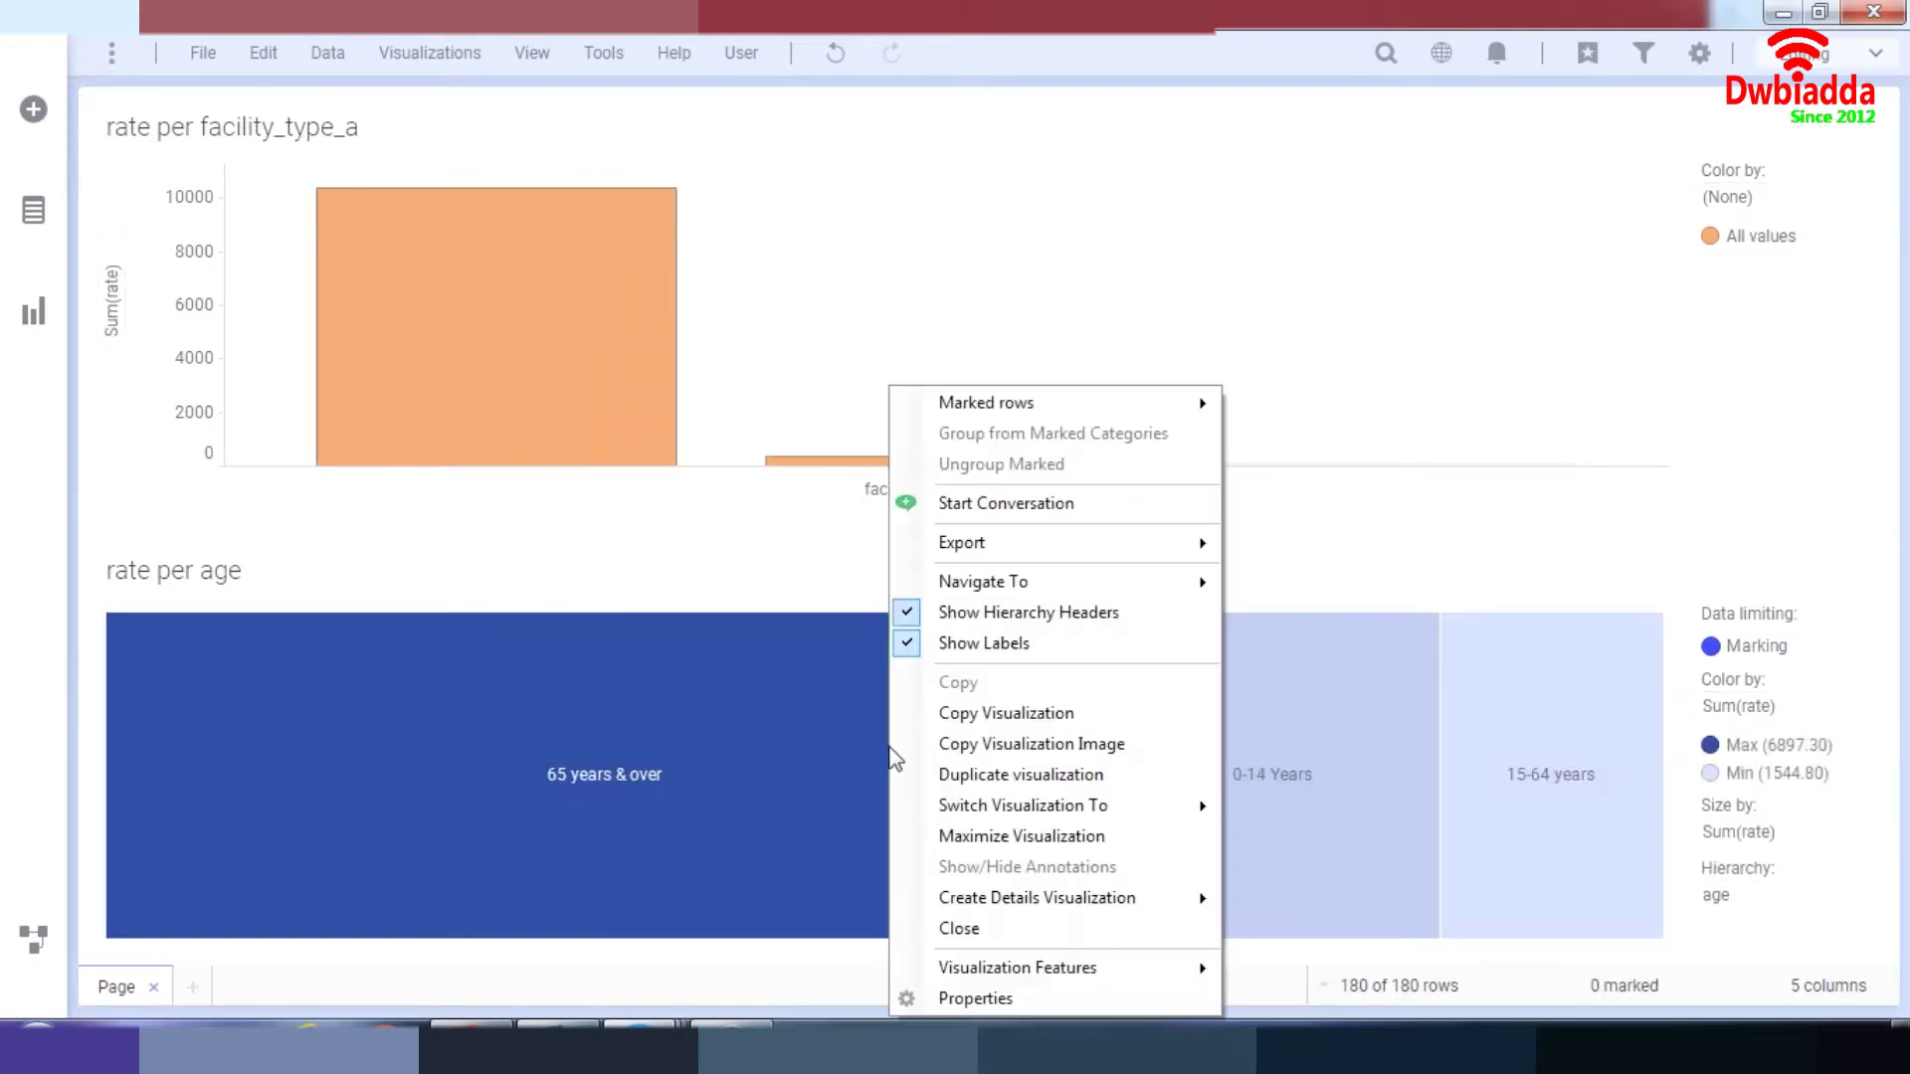
mouse_move(1028, 900)
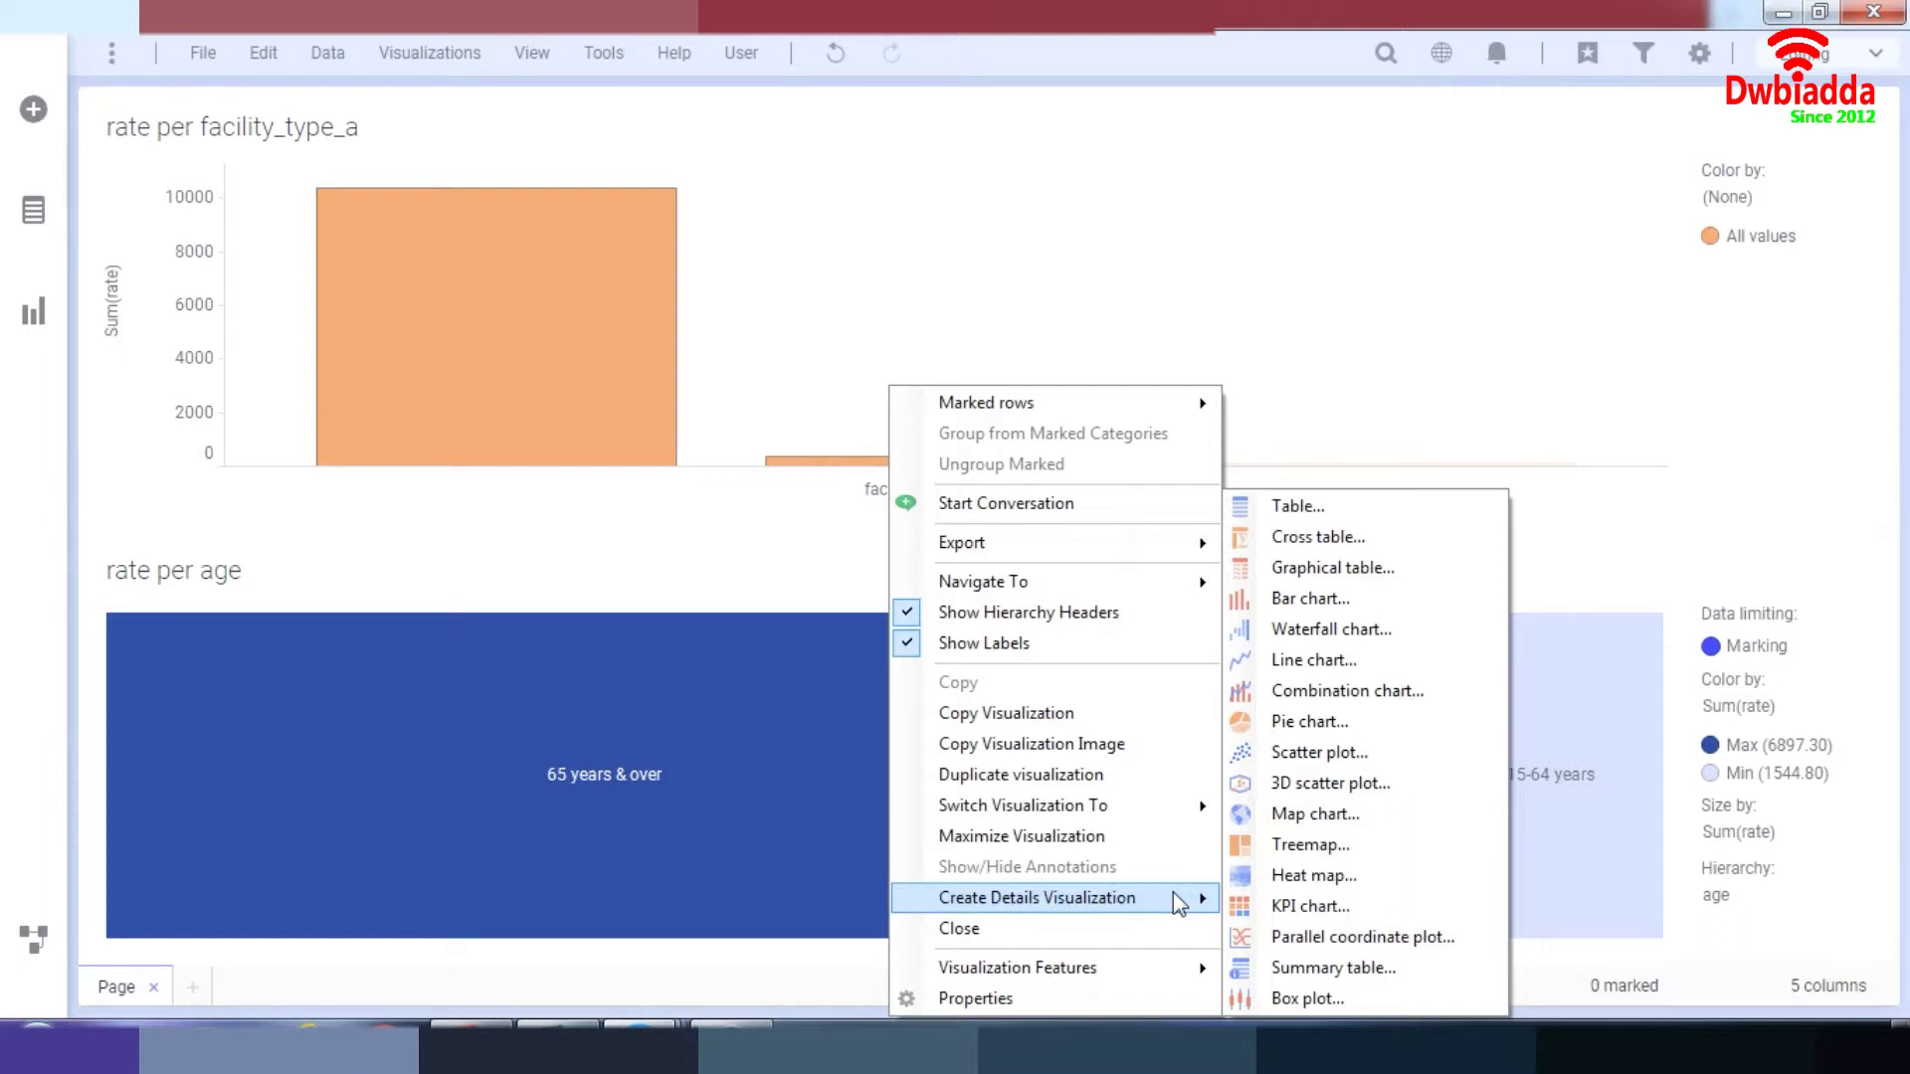
- Add a Sum(rate) per age pie details chart from the treemap and dock it beside the treemap
left_click(1316, 722)
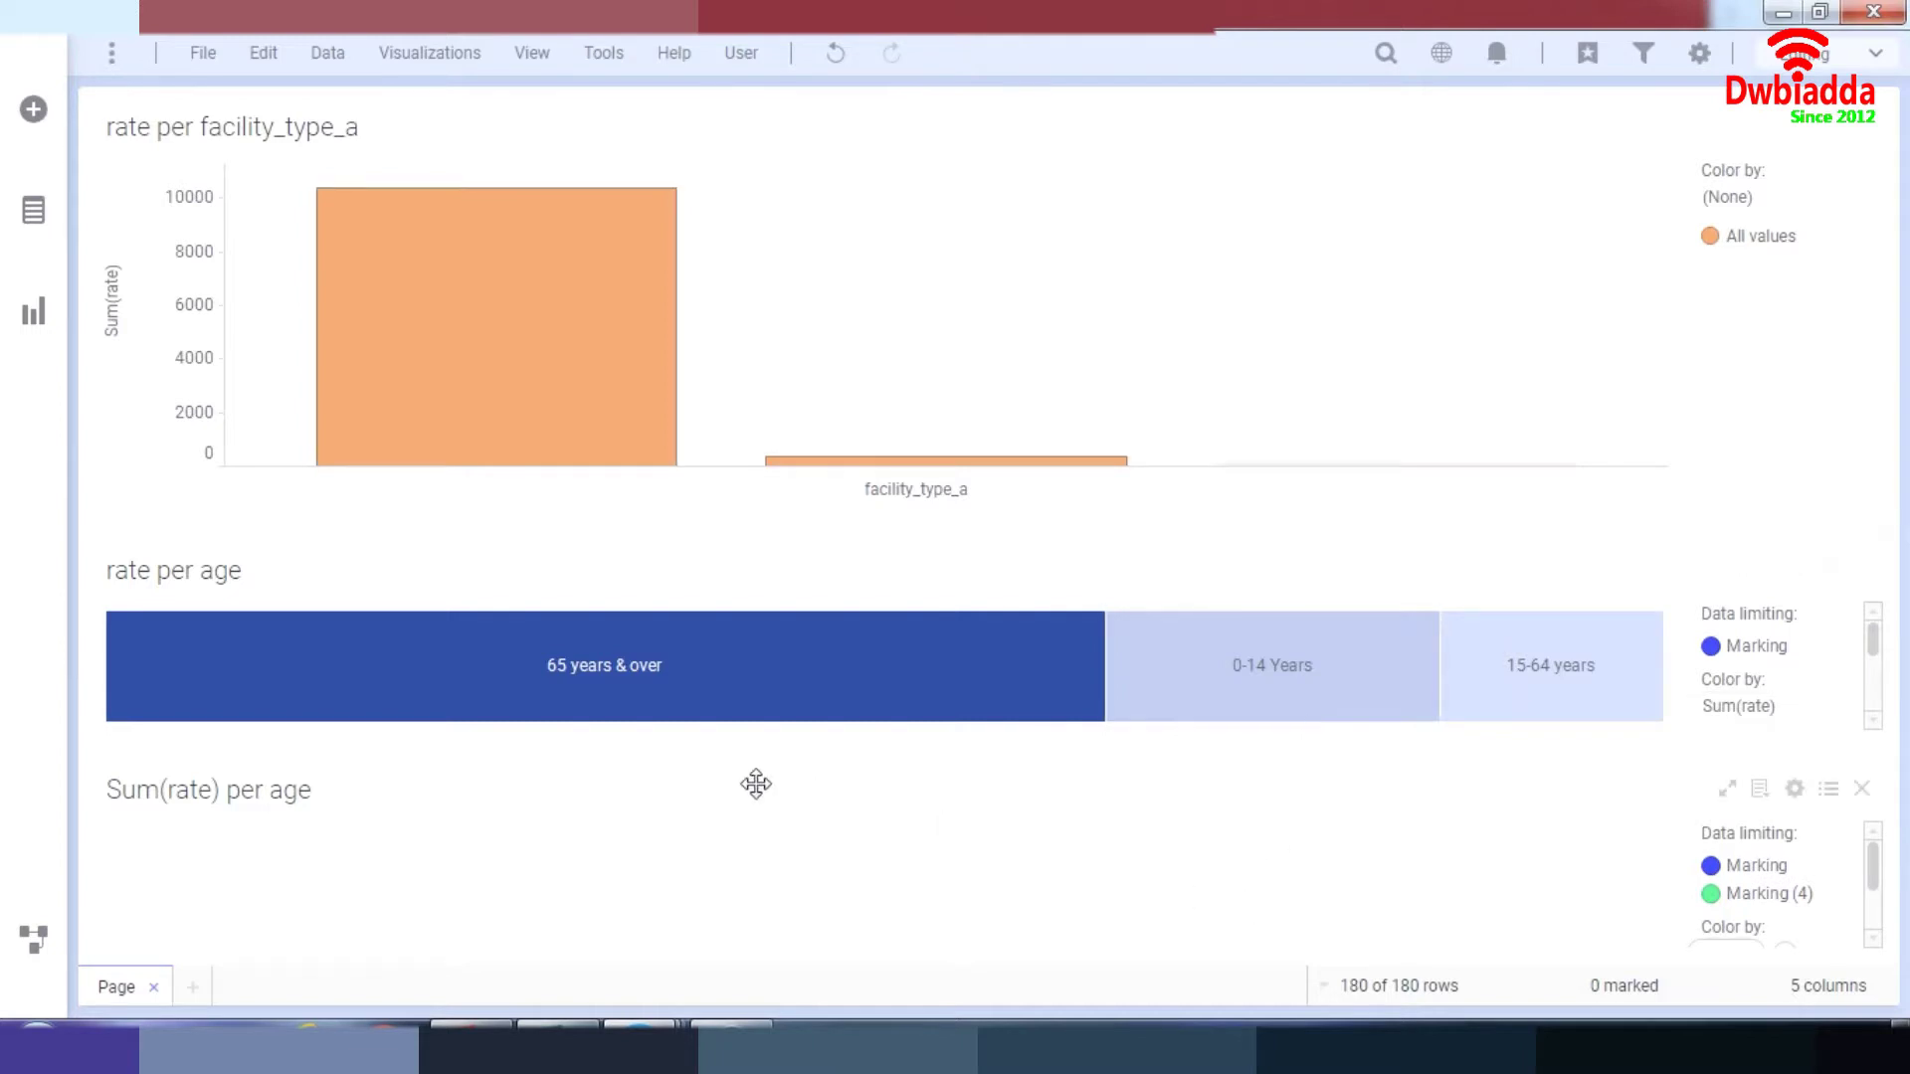
left_click_drag(300, 788, 1629, 634)
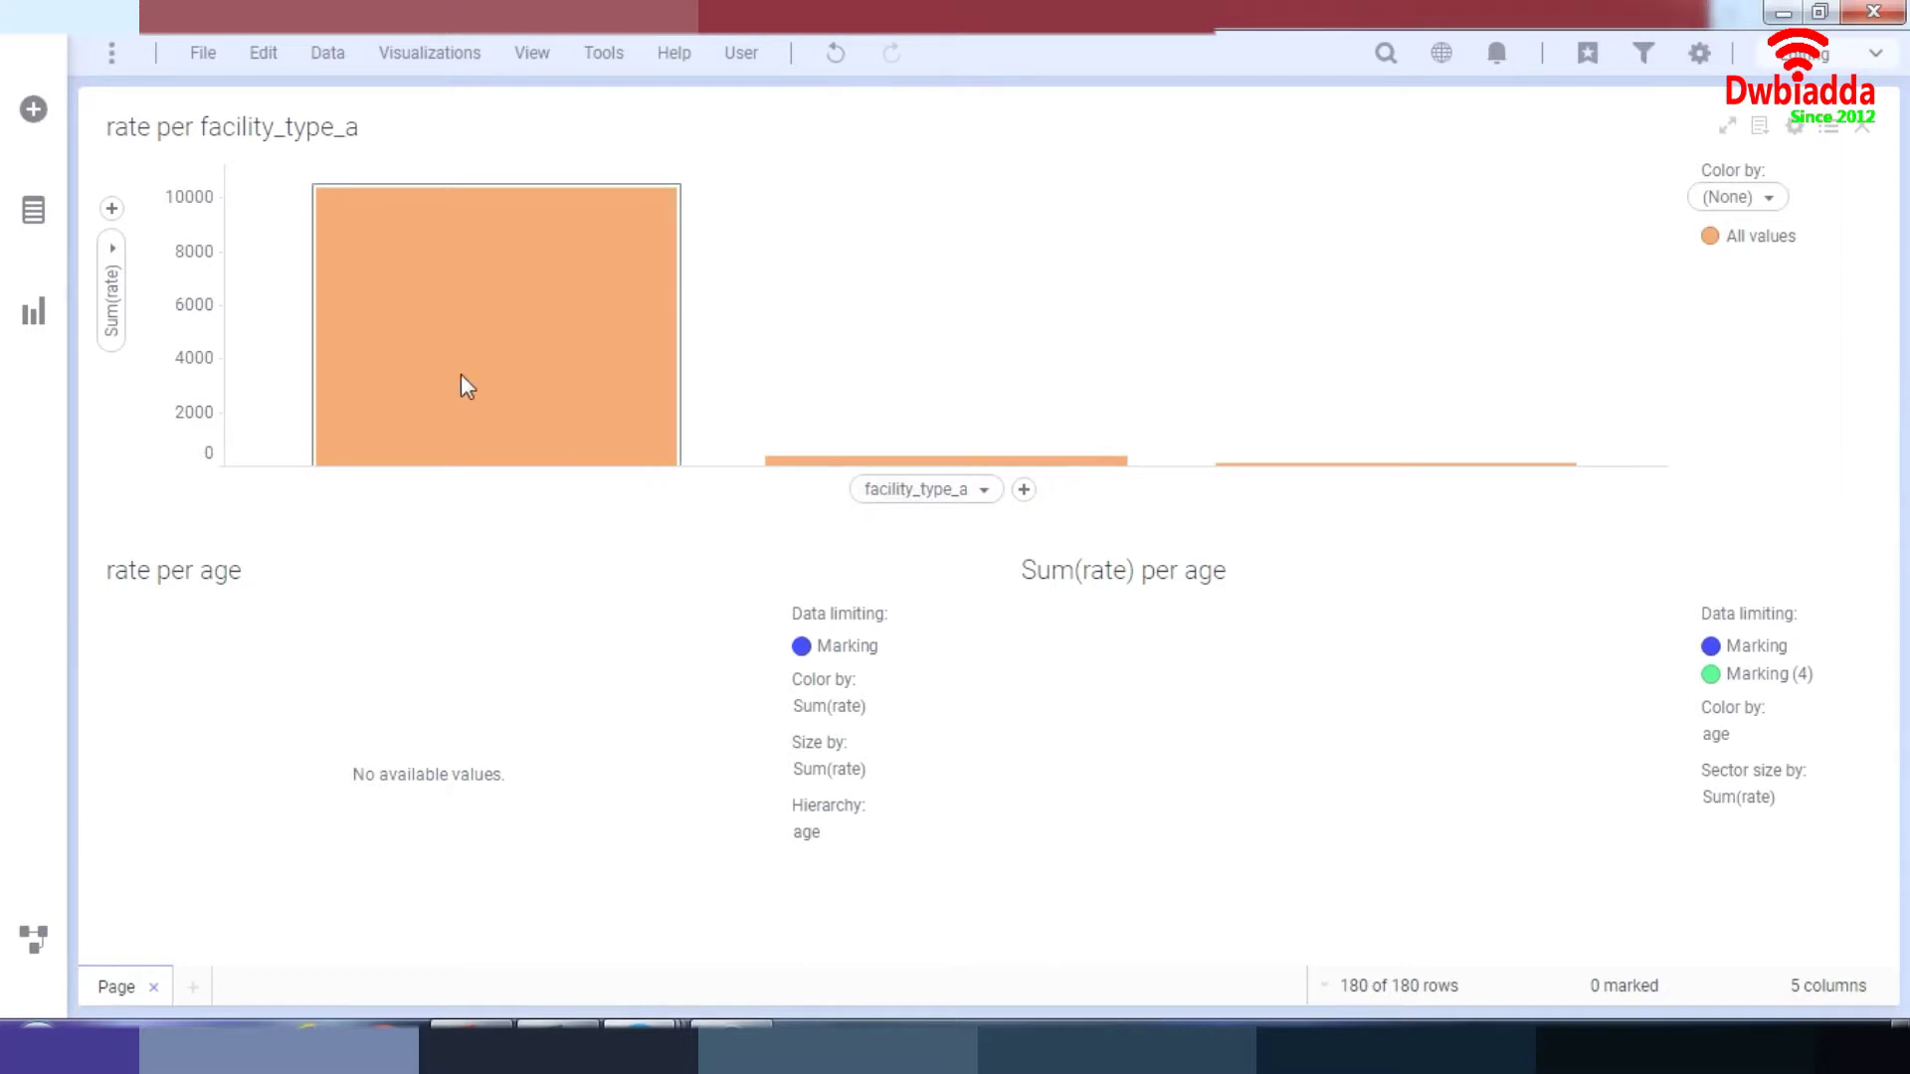
mouse_move(461, 375)
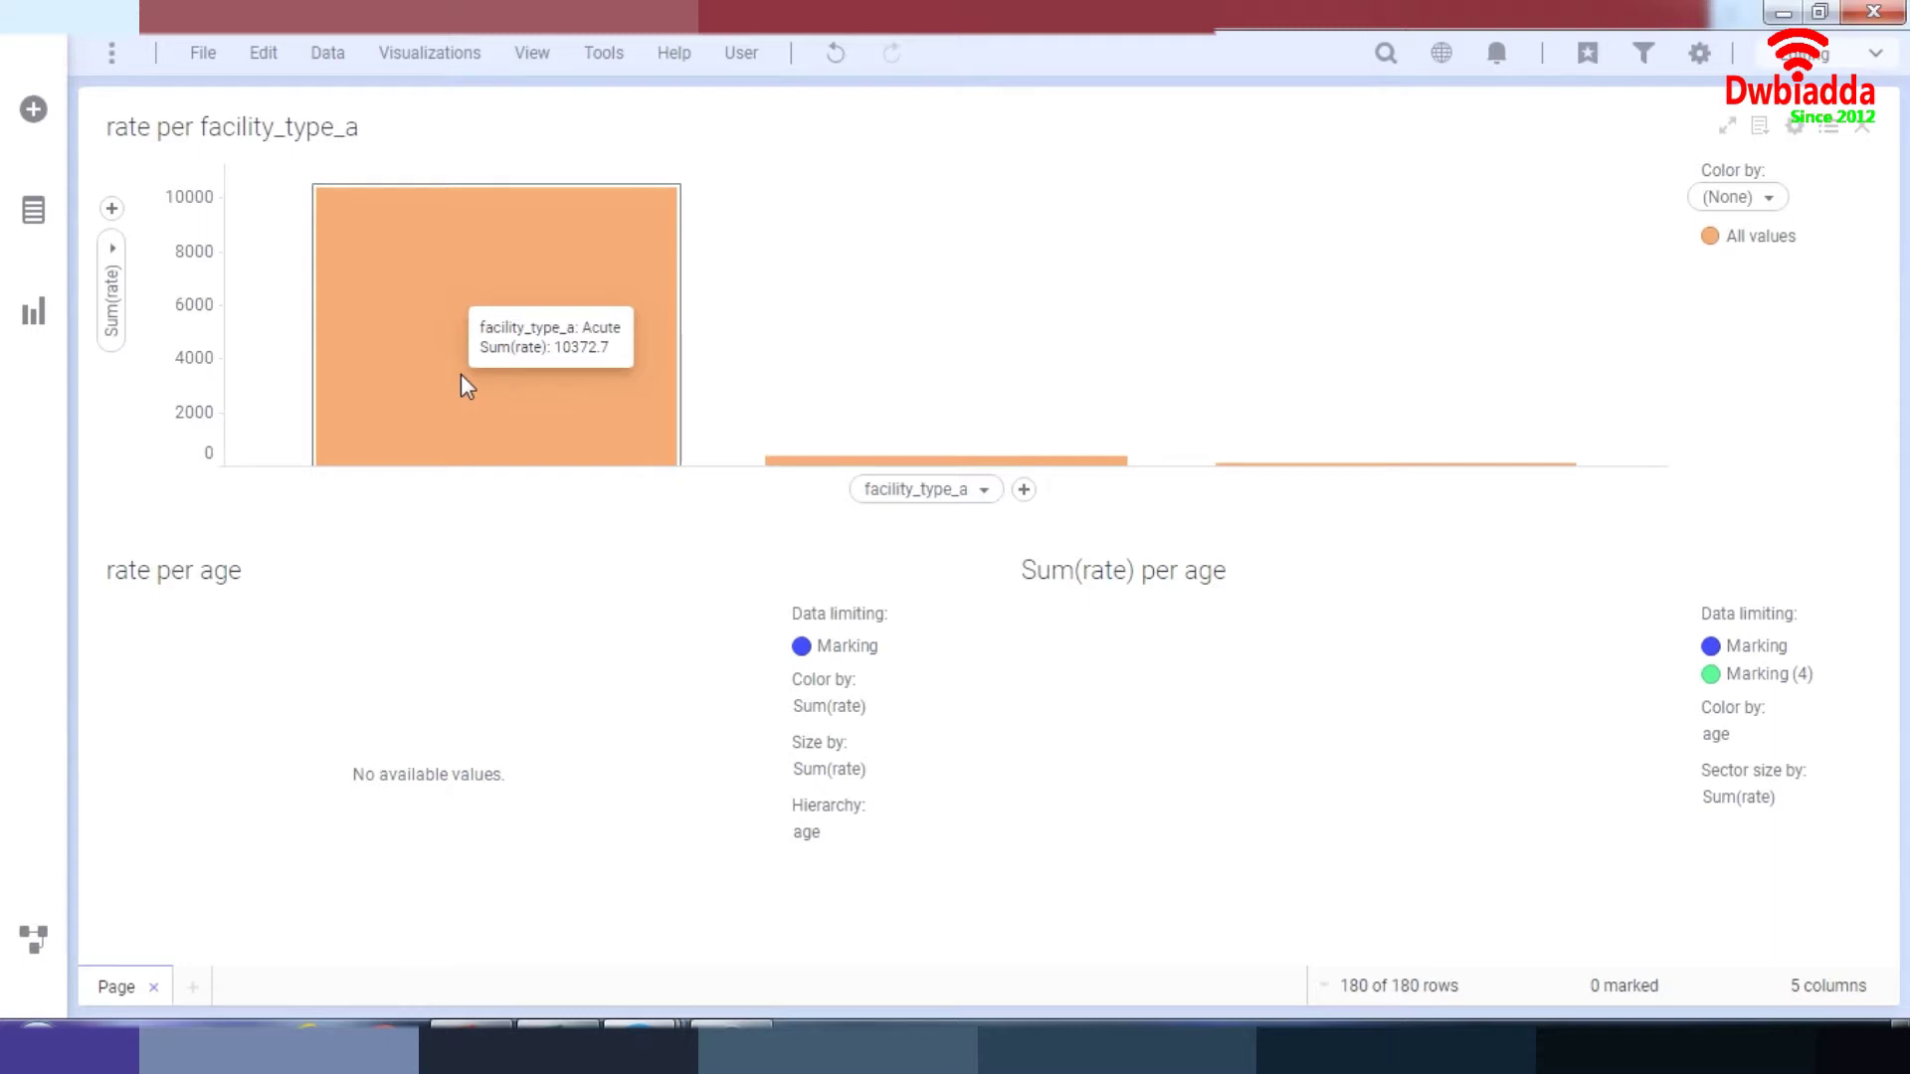
- Mark the Acute bar, then the 0-14 Years treemap group, so the pie shows only 0-14 Years (2305.80)
left_click(462, 373)
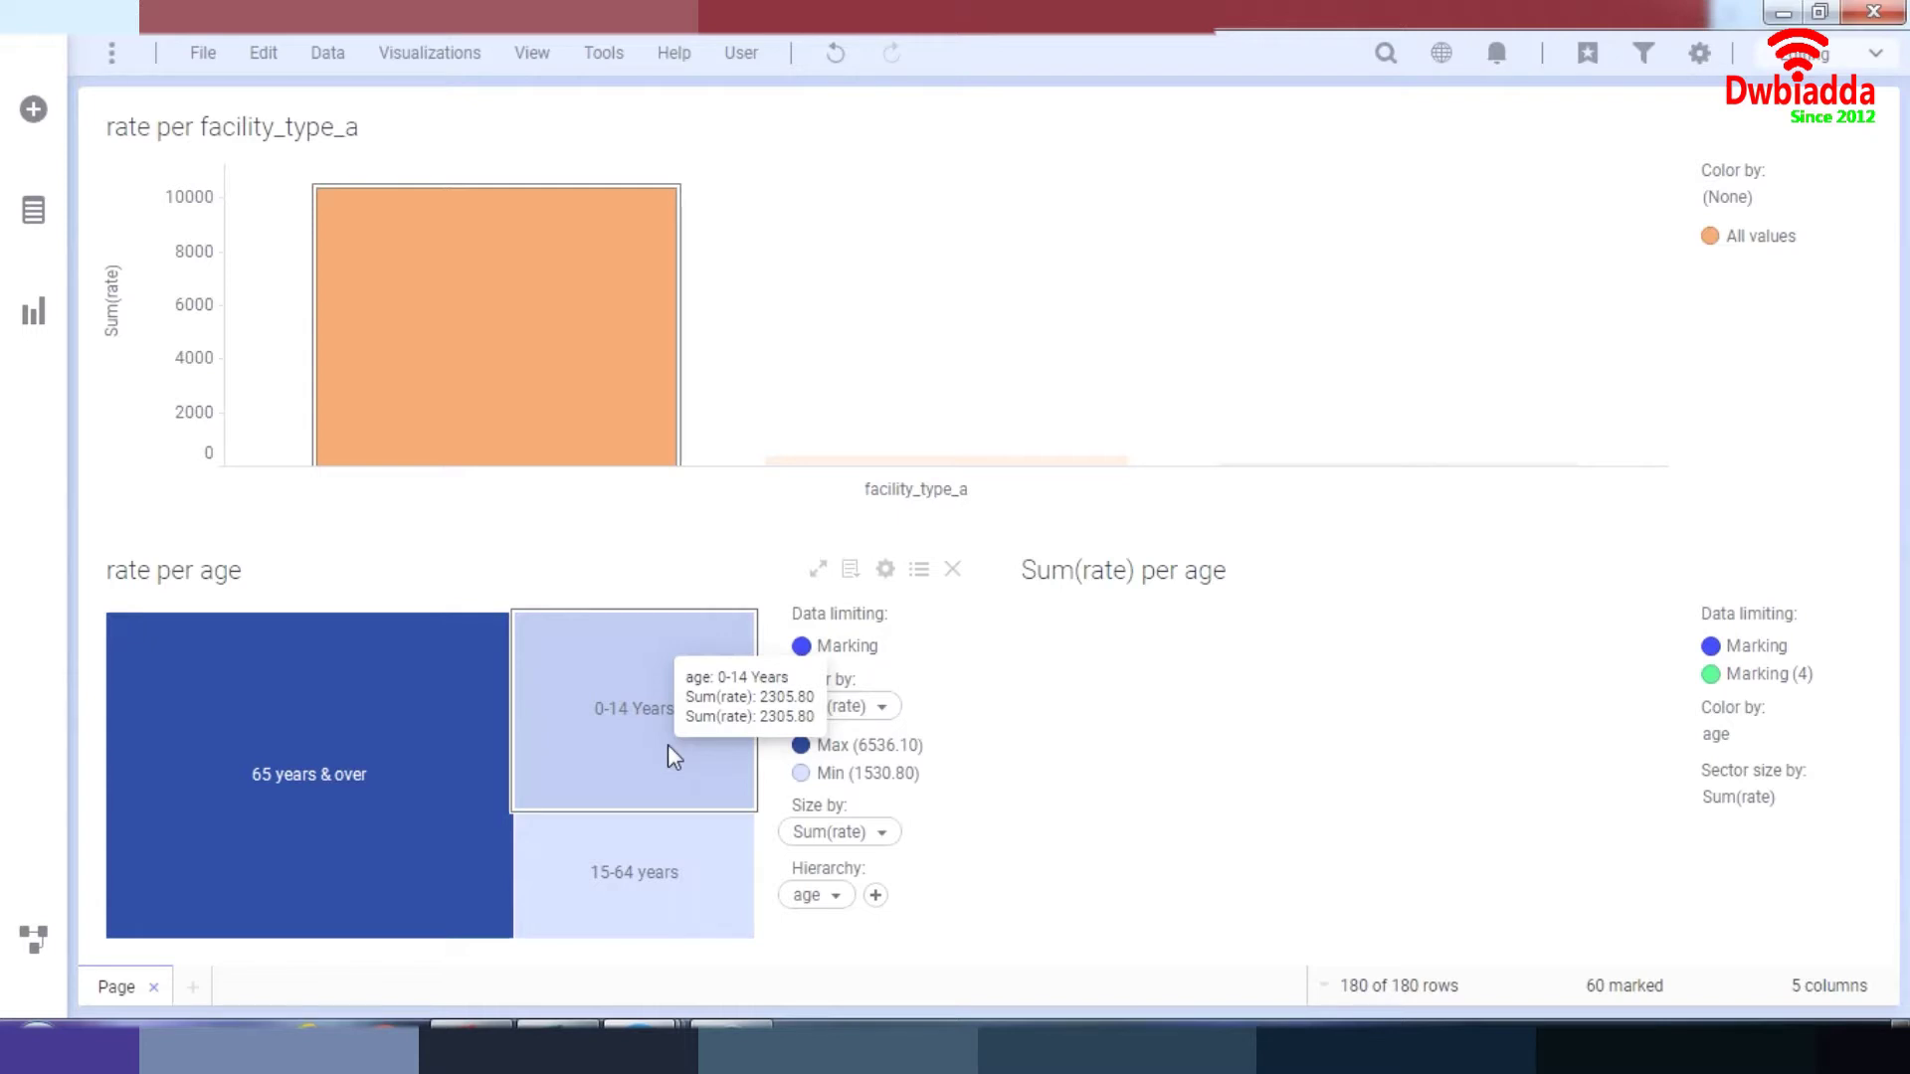
left_click(668, 748)
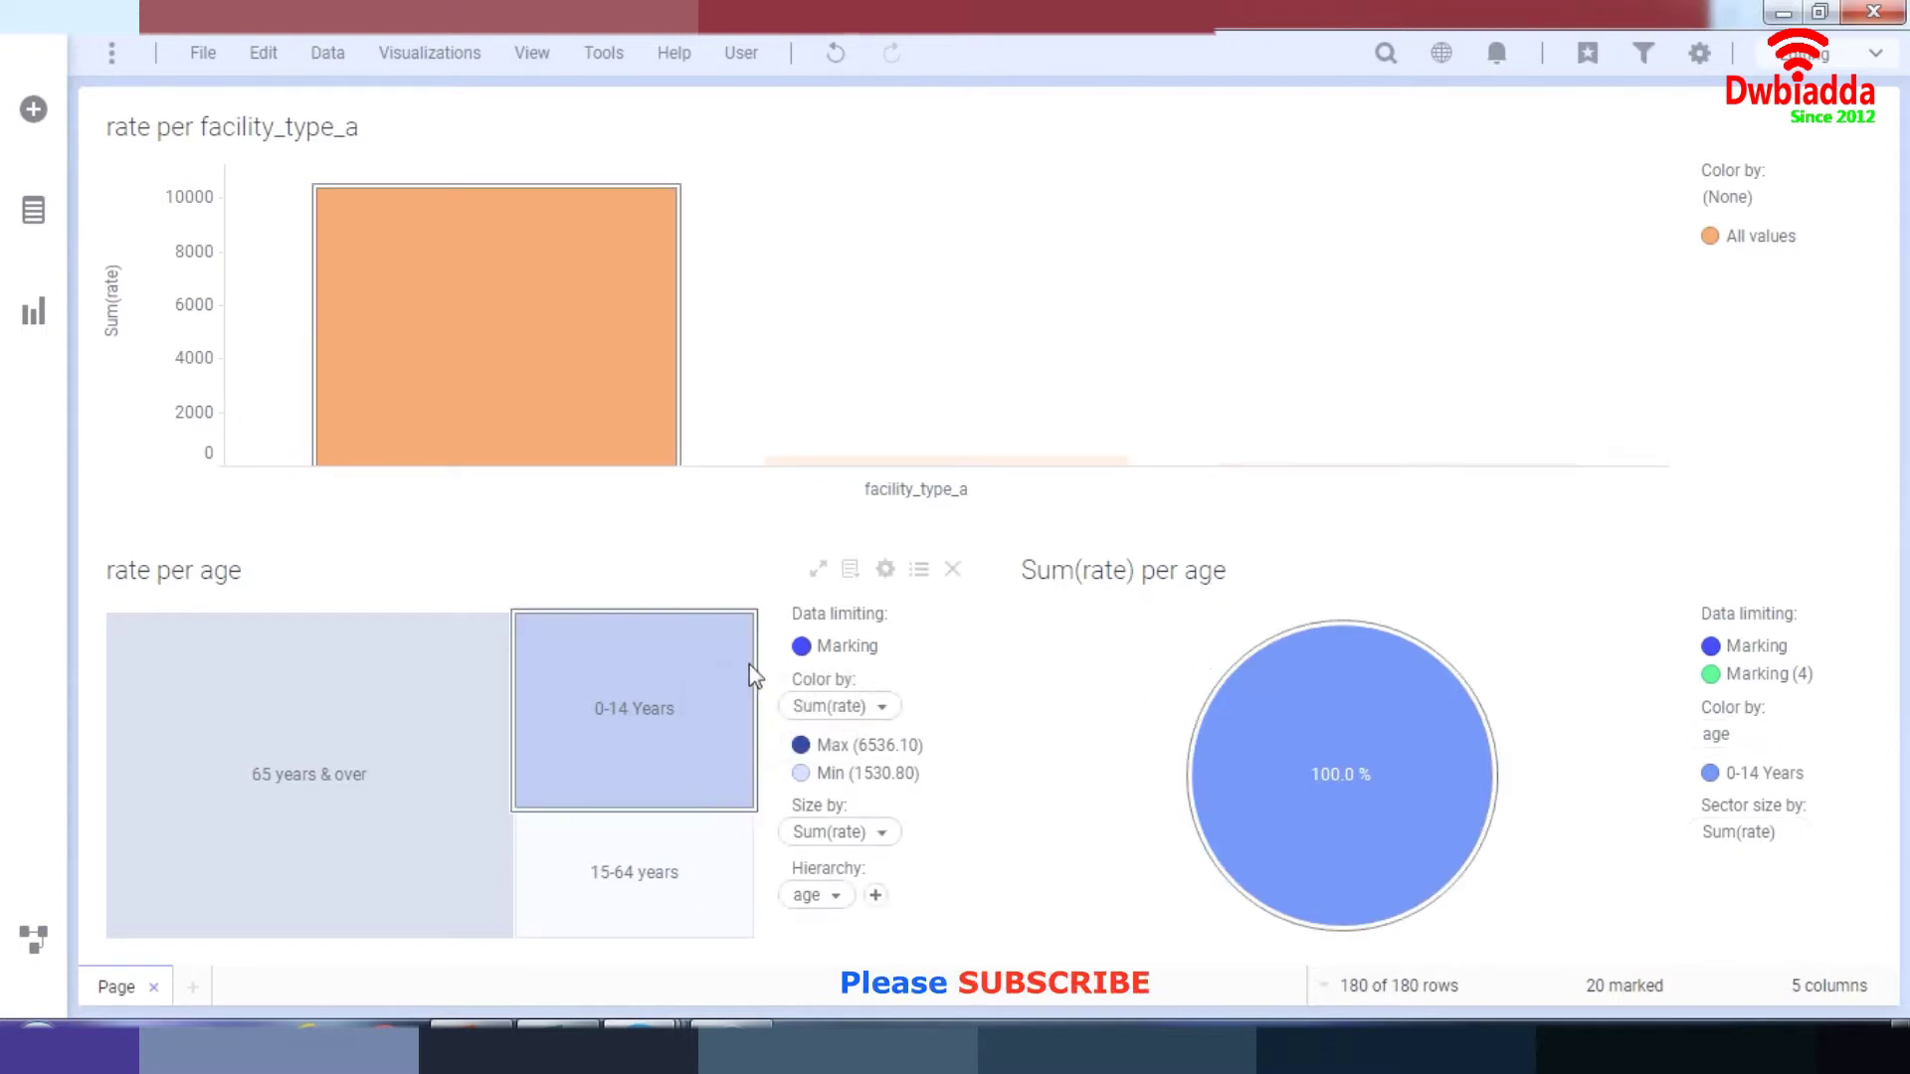
mouse_move(1370, 708)
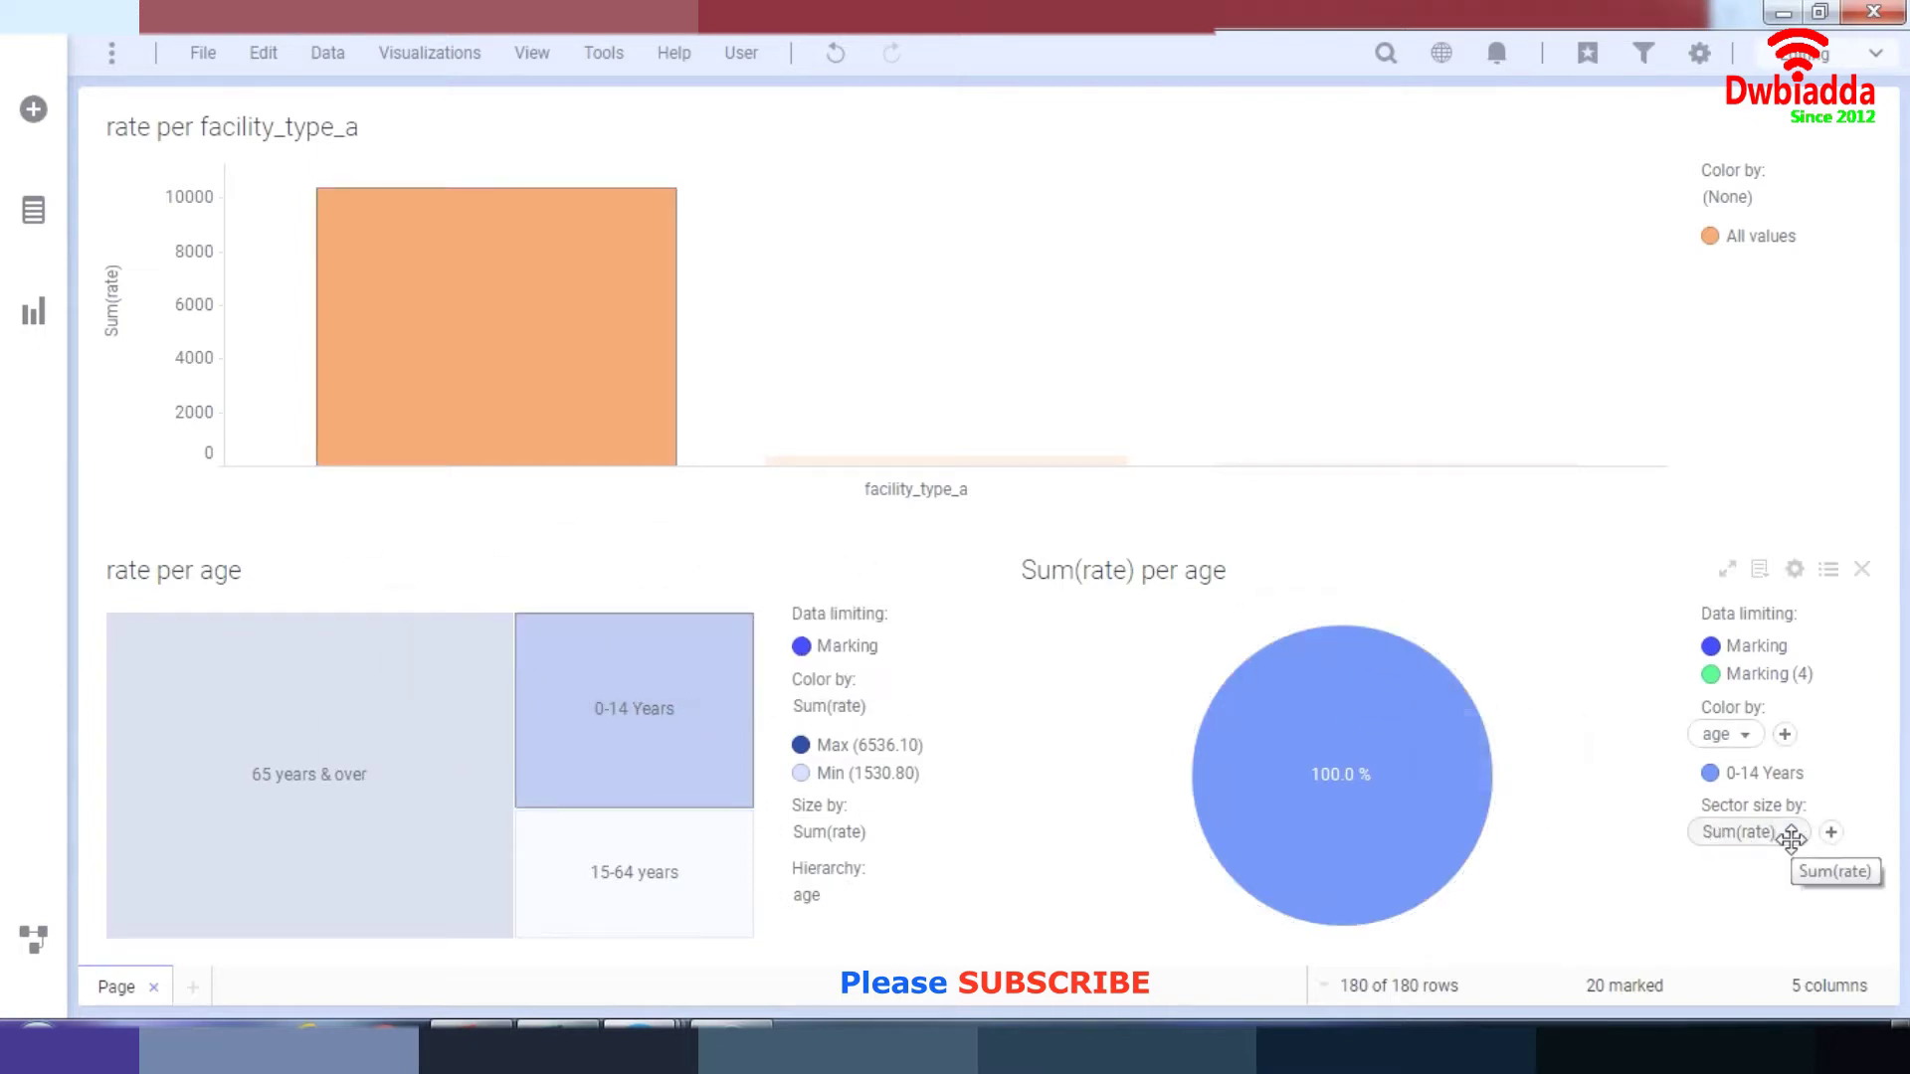
- Colour the details pie by Gender, splitting it into Male 53.8% and Female 46.2%
left_click(1723, 734)
left_click(1728, 739)
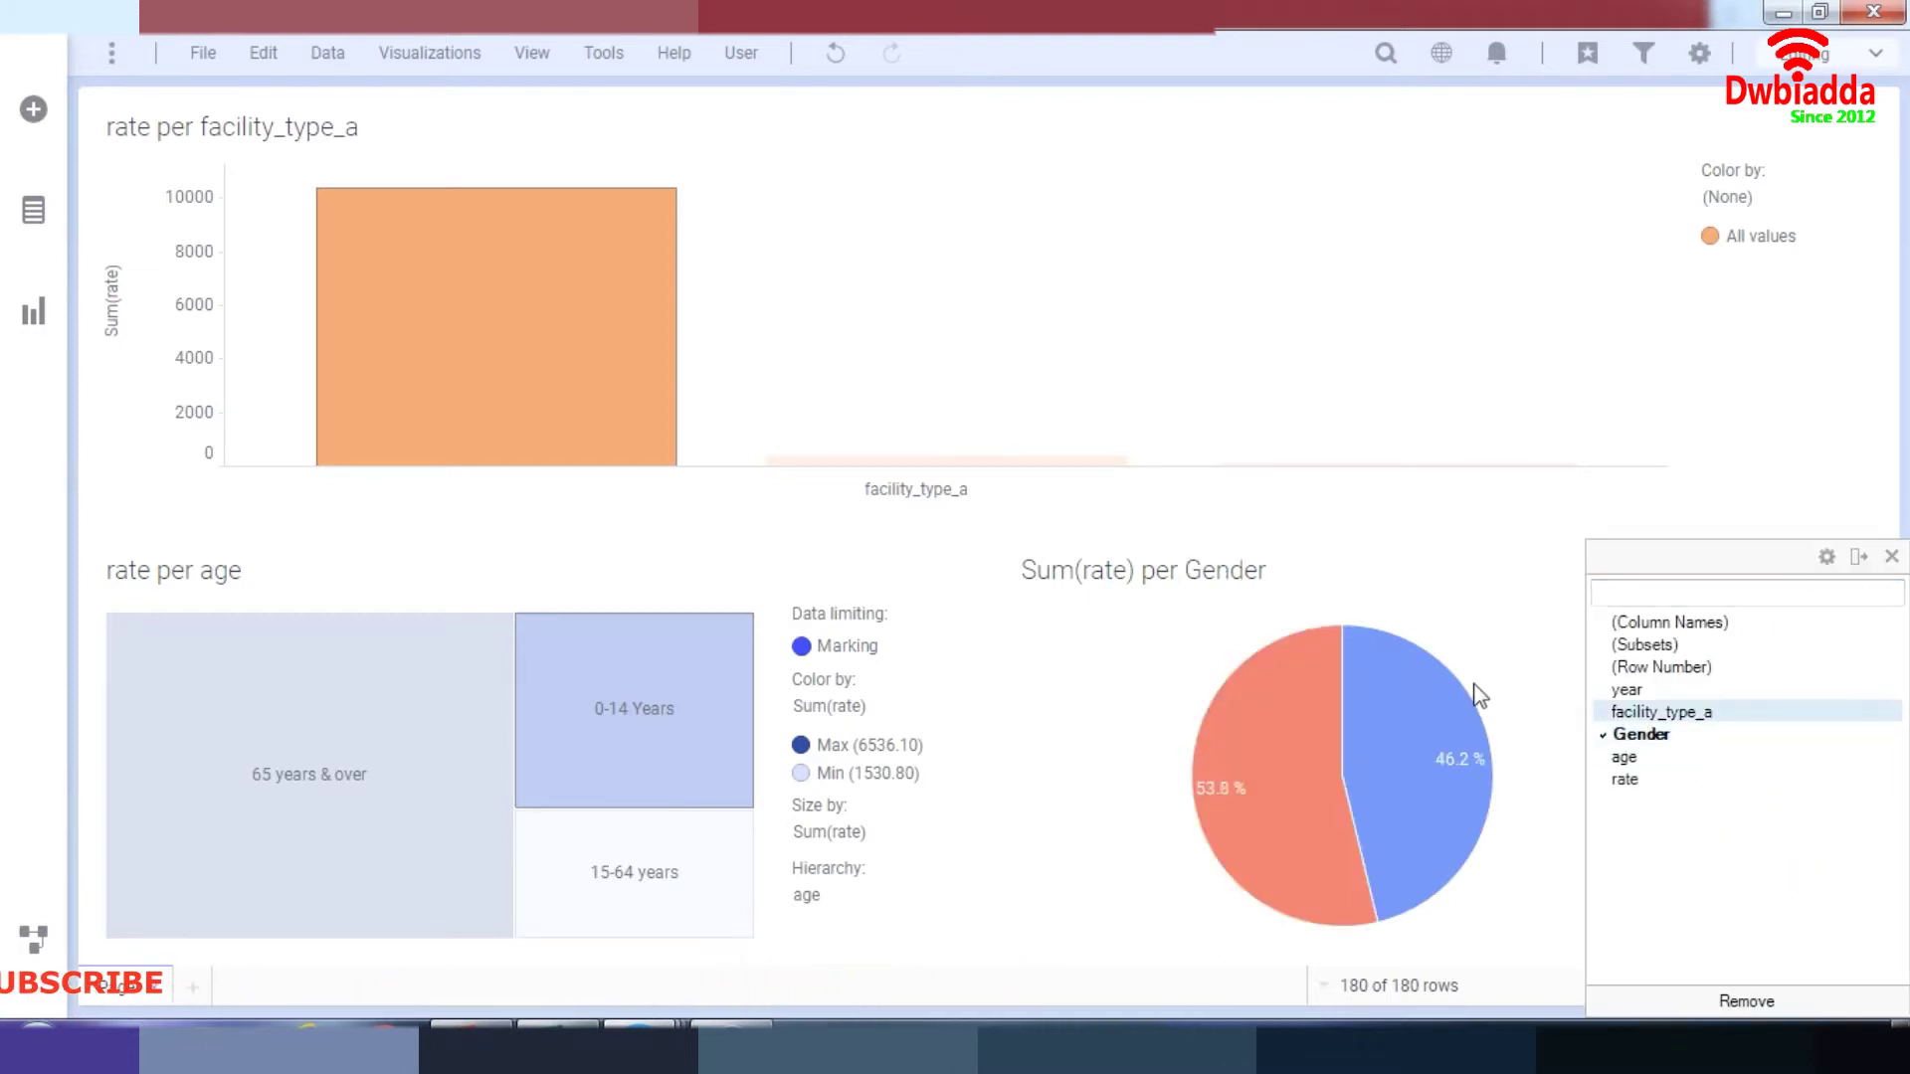
left_click(1481, 604)
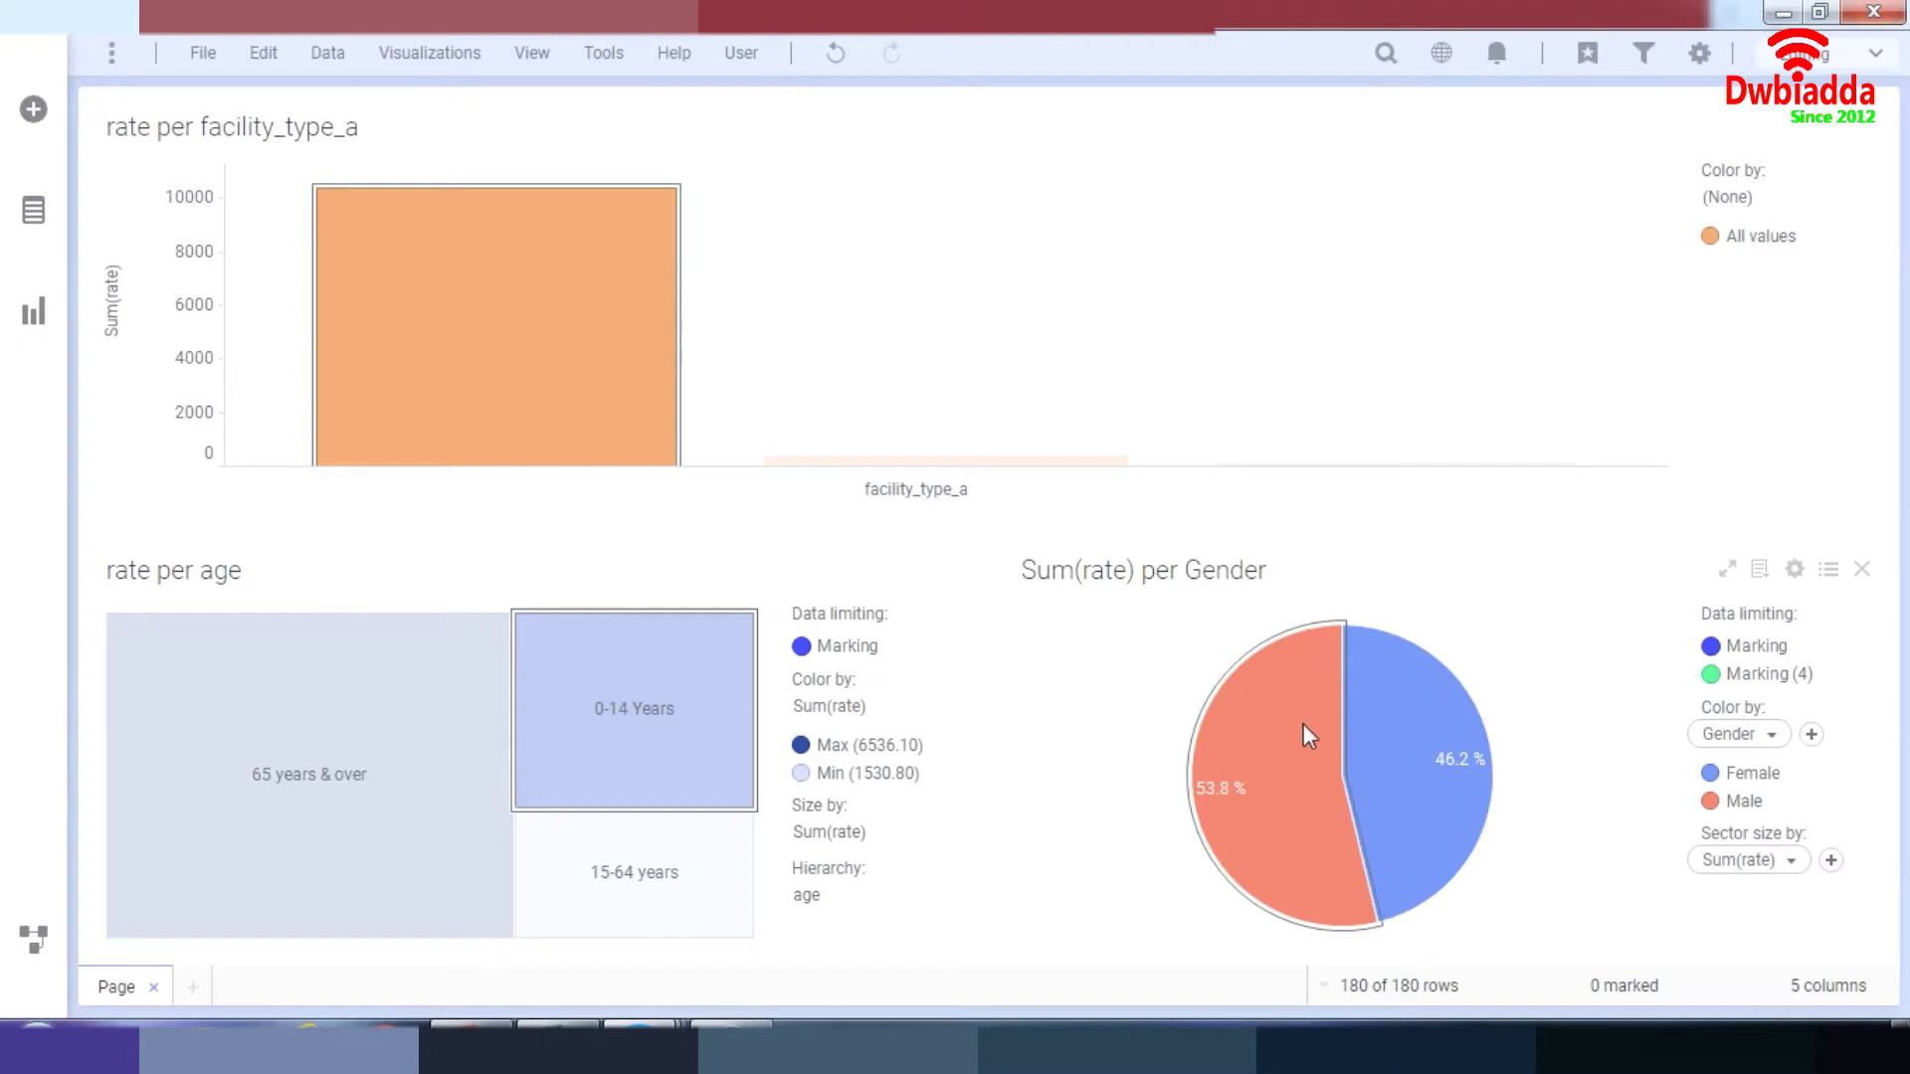
mouse_move(1304, 726)
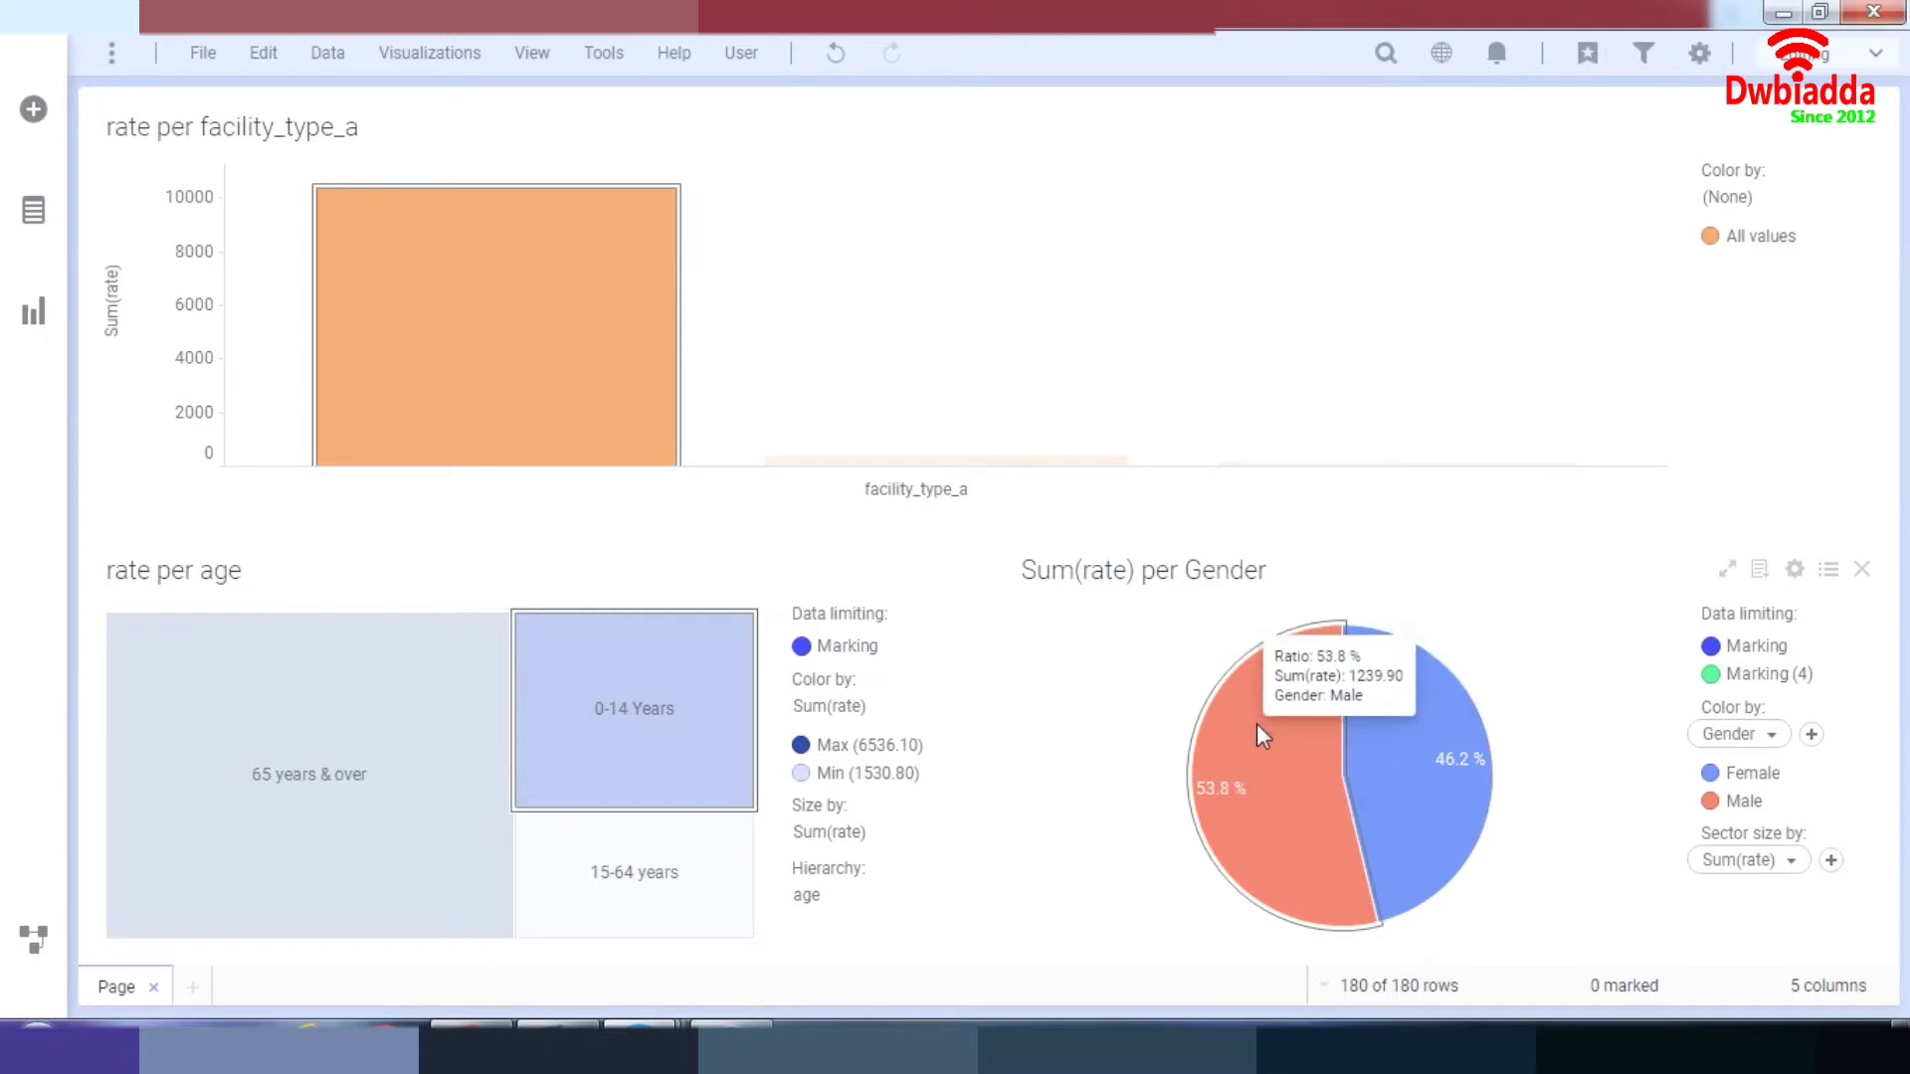
mouse_move(406, 343)
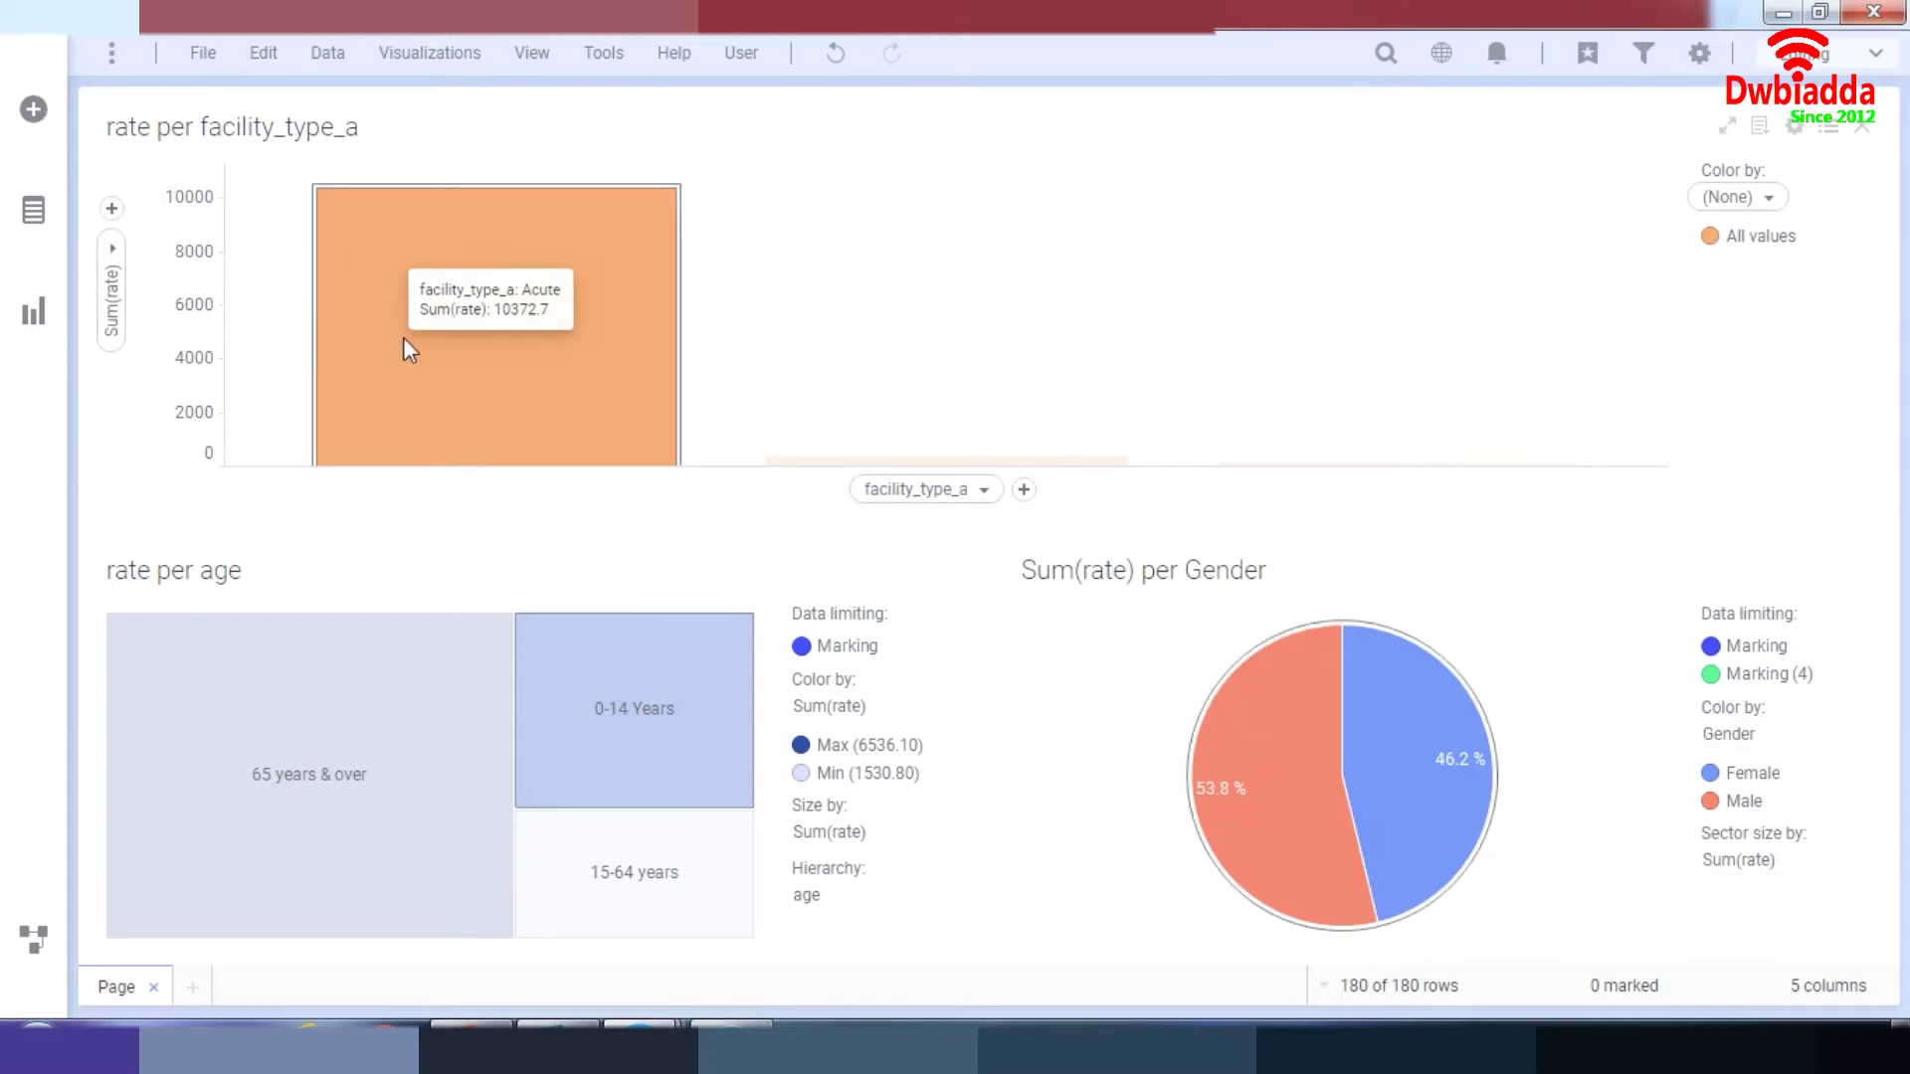
- Mark the Community Hospitals bar and its tiny 0-14 Years treemap strip
left_click(808, 463)
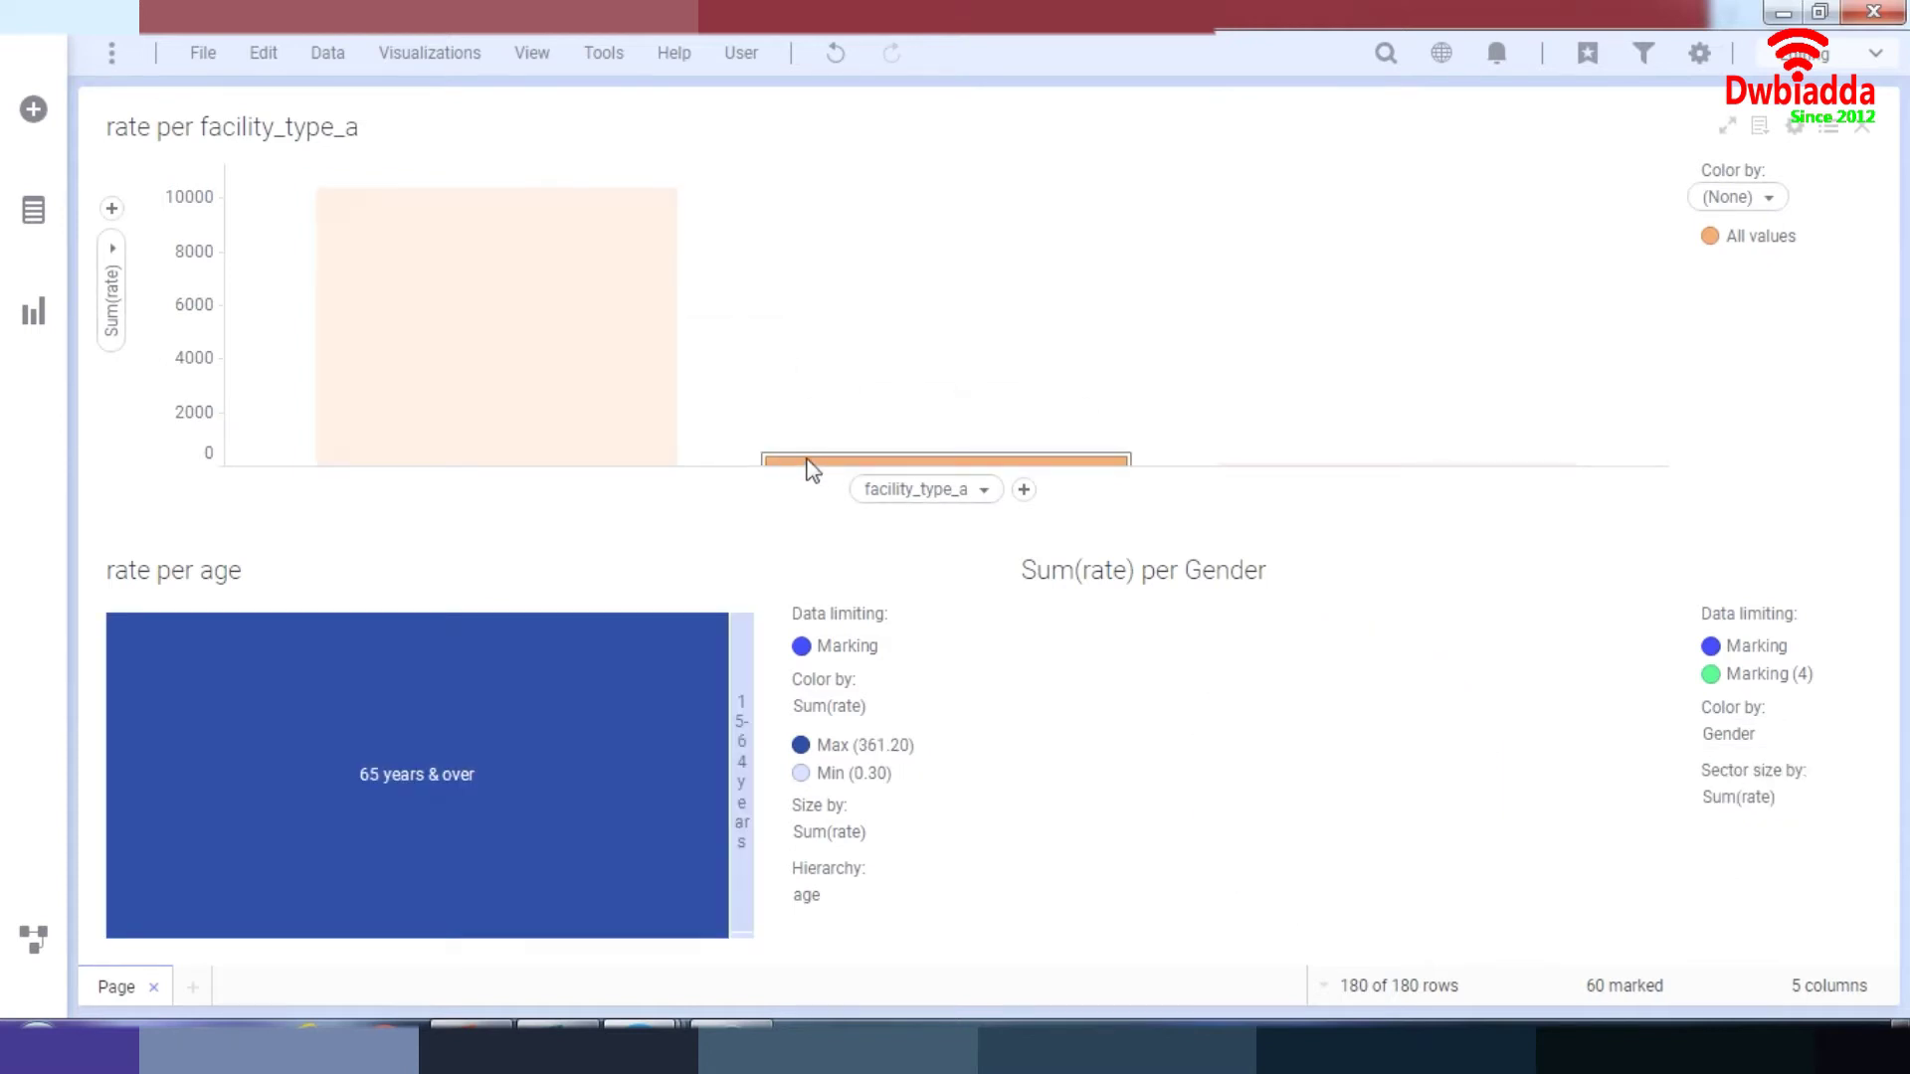
mouse_move(810, 470)
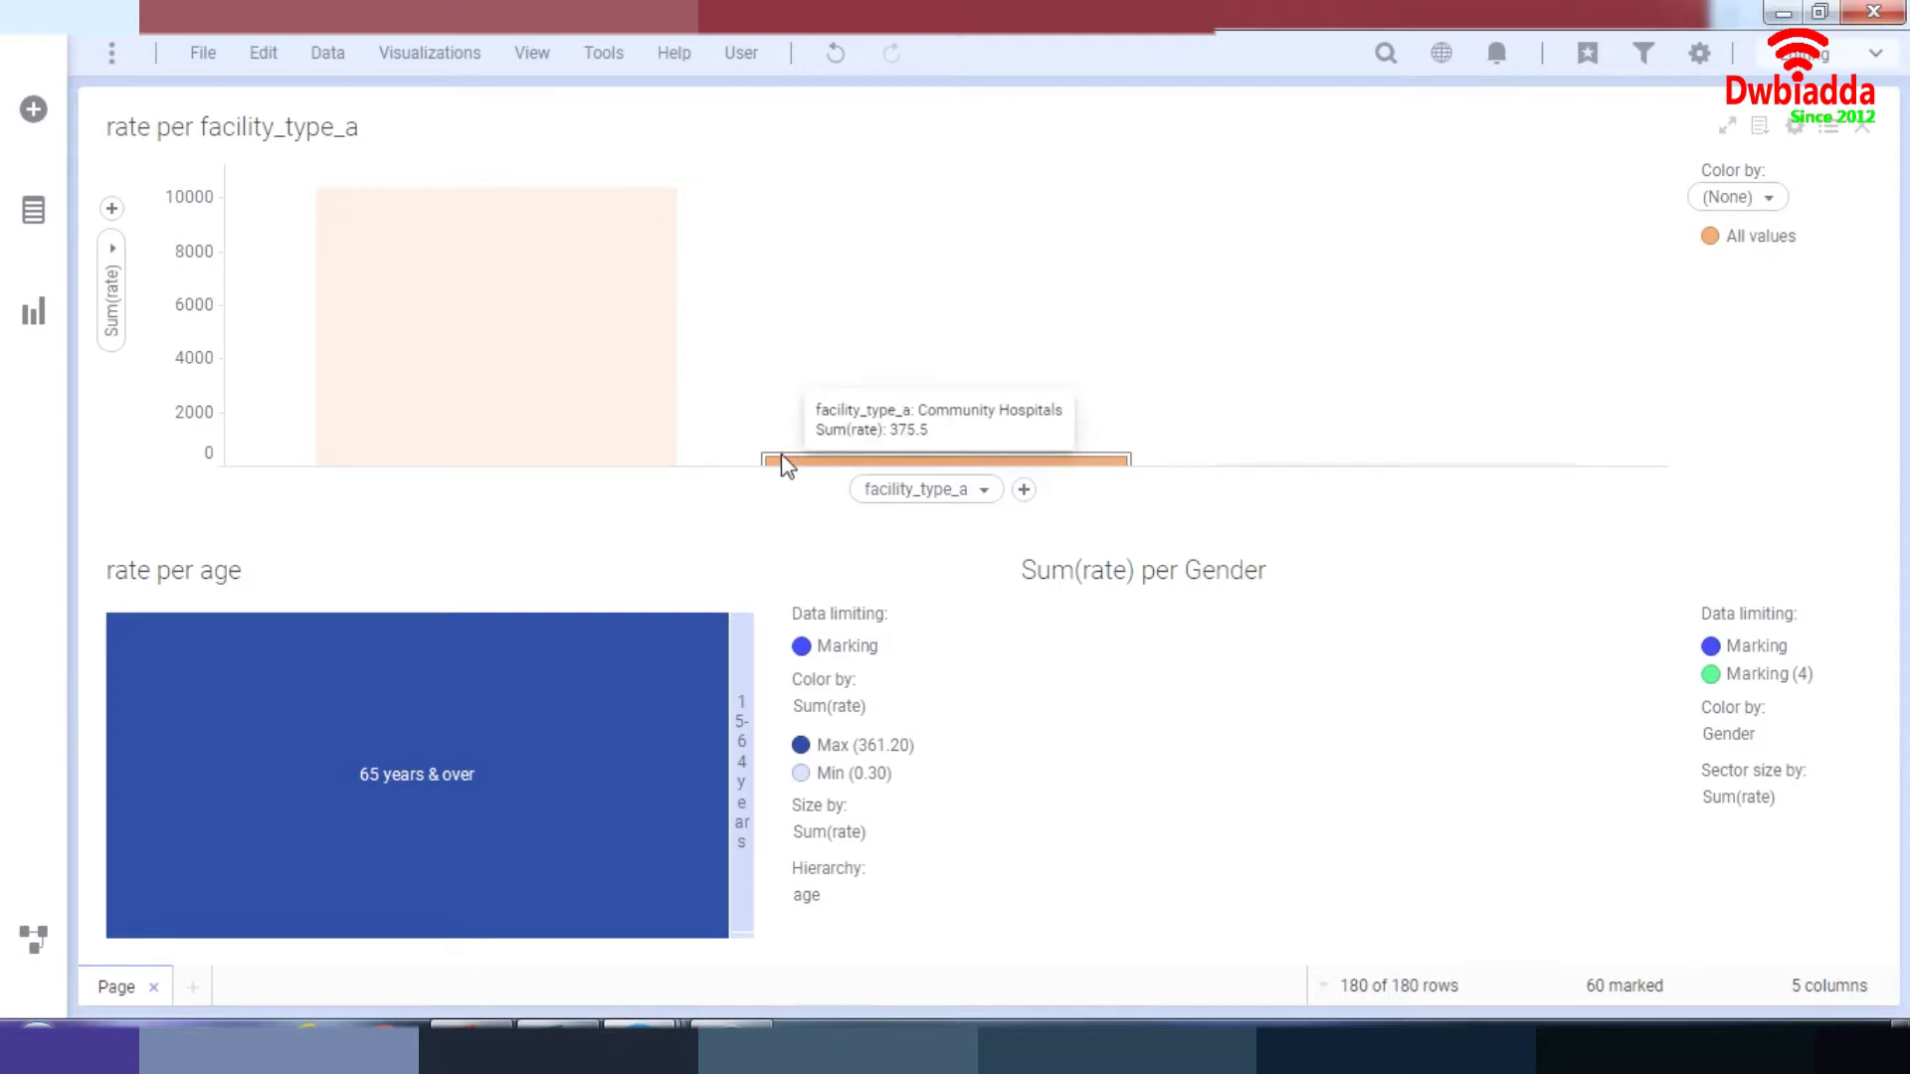
mouse_move(744, 791)
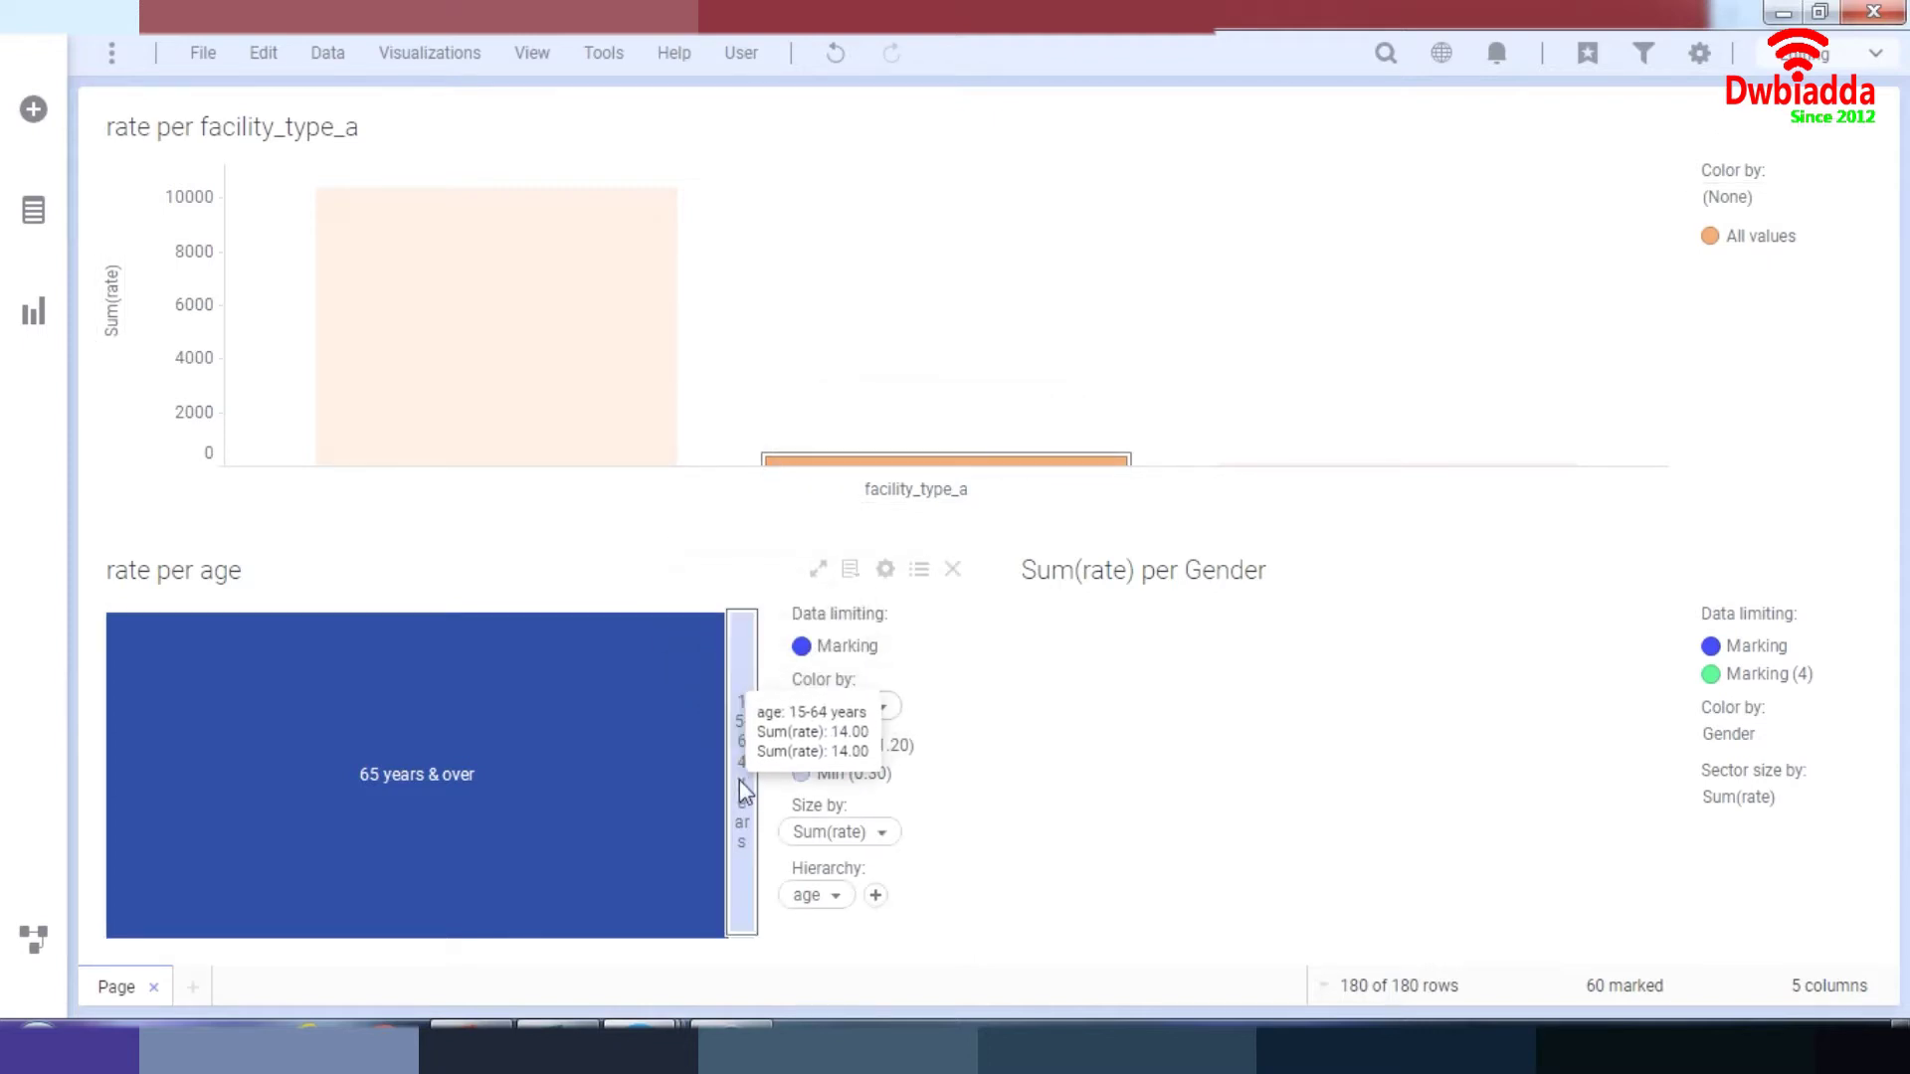
mouse_move(742, 937)
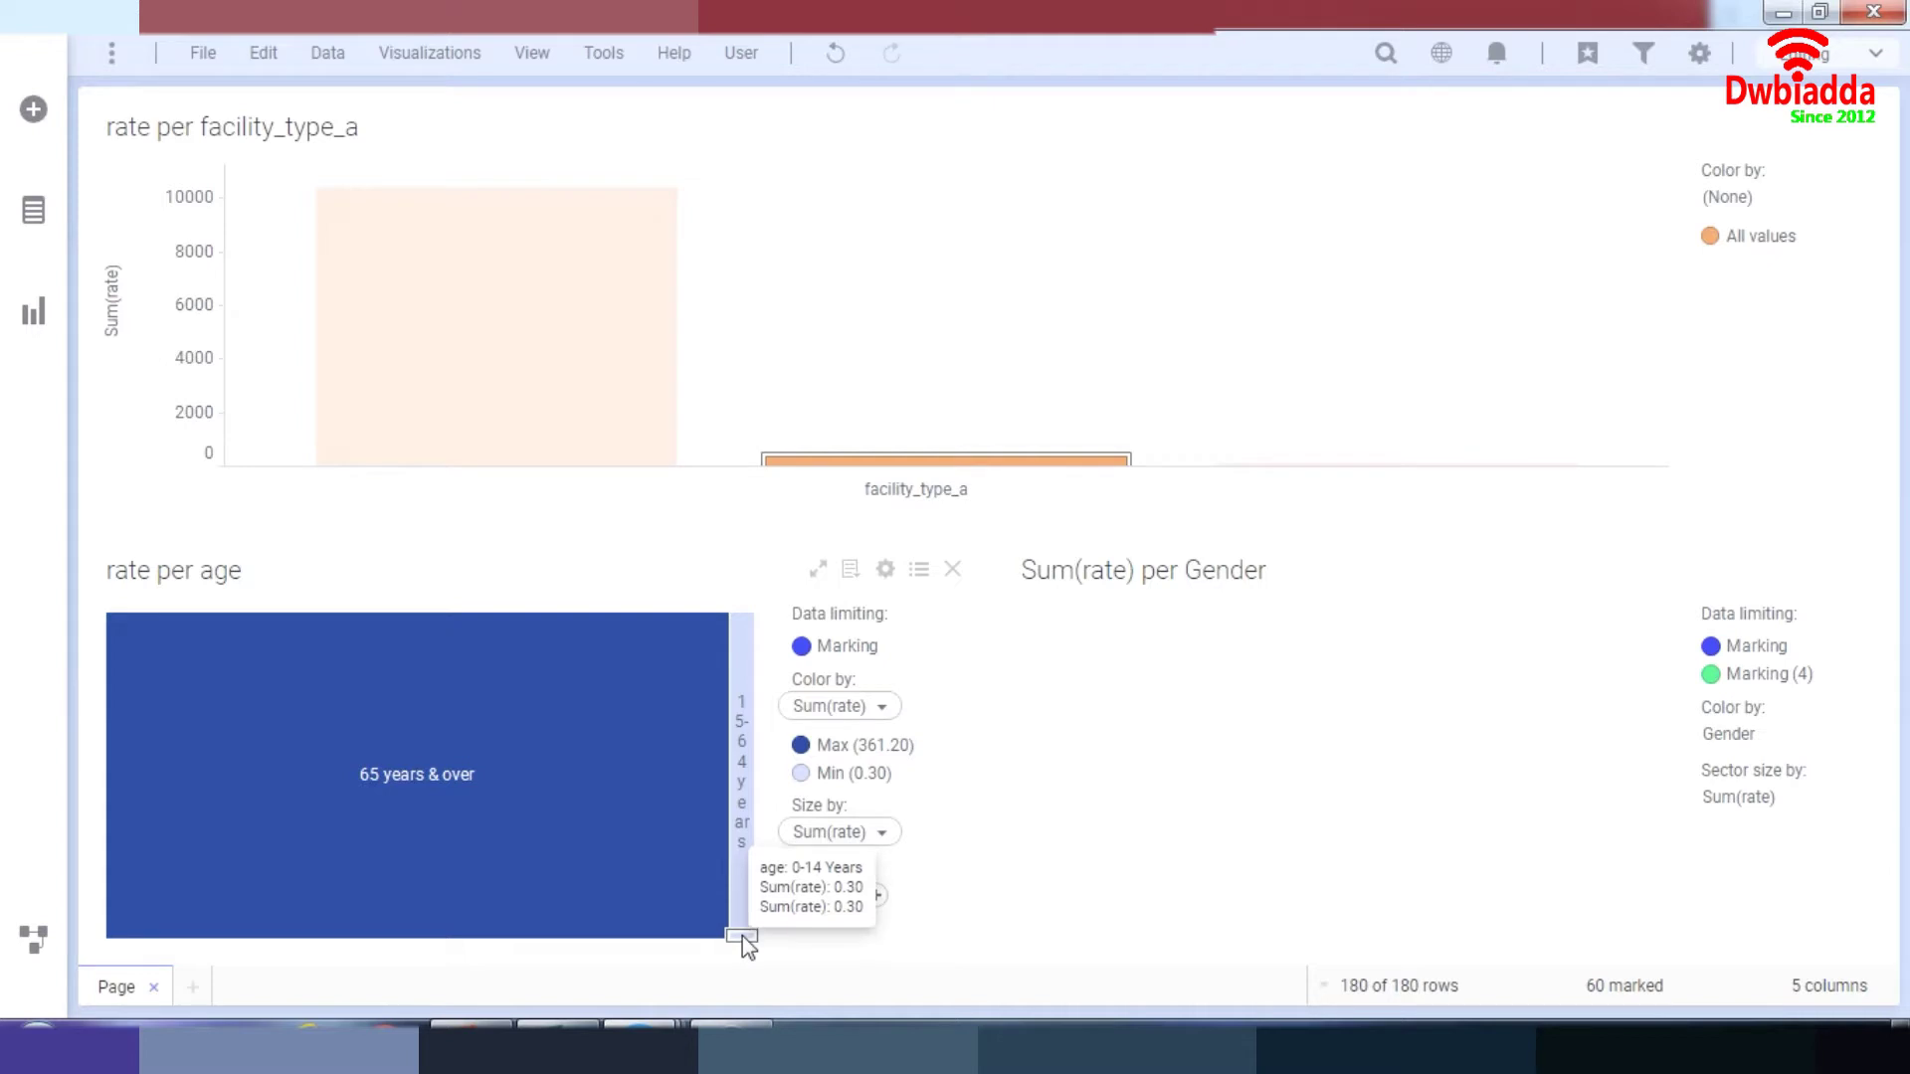
left_click(742, 937)
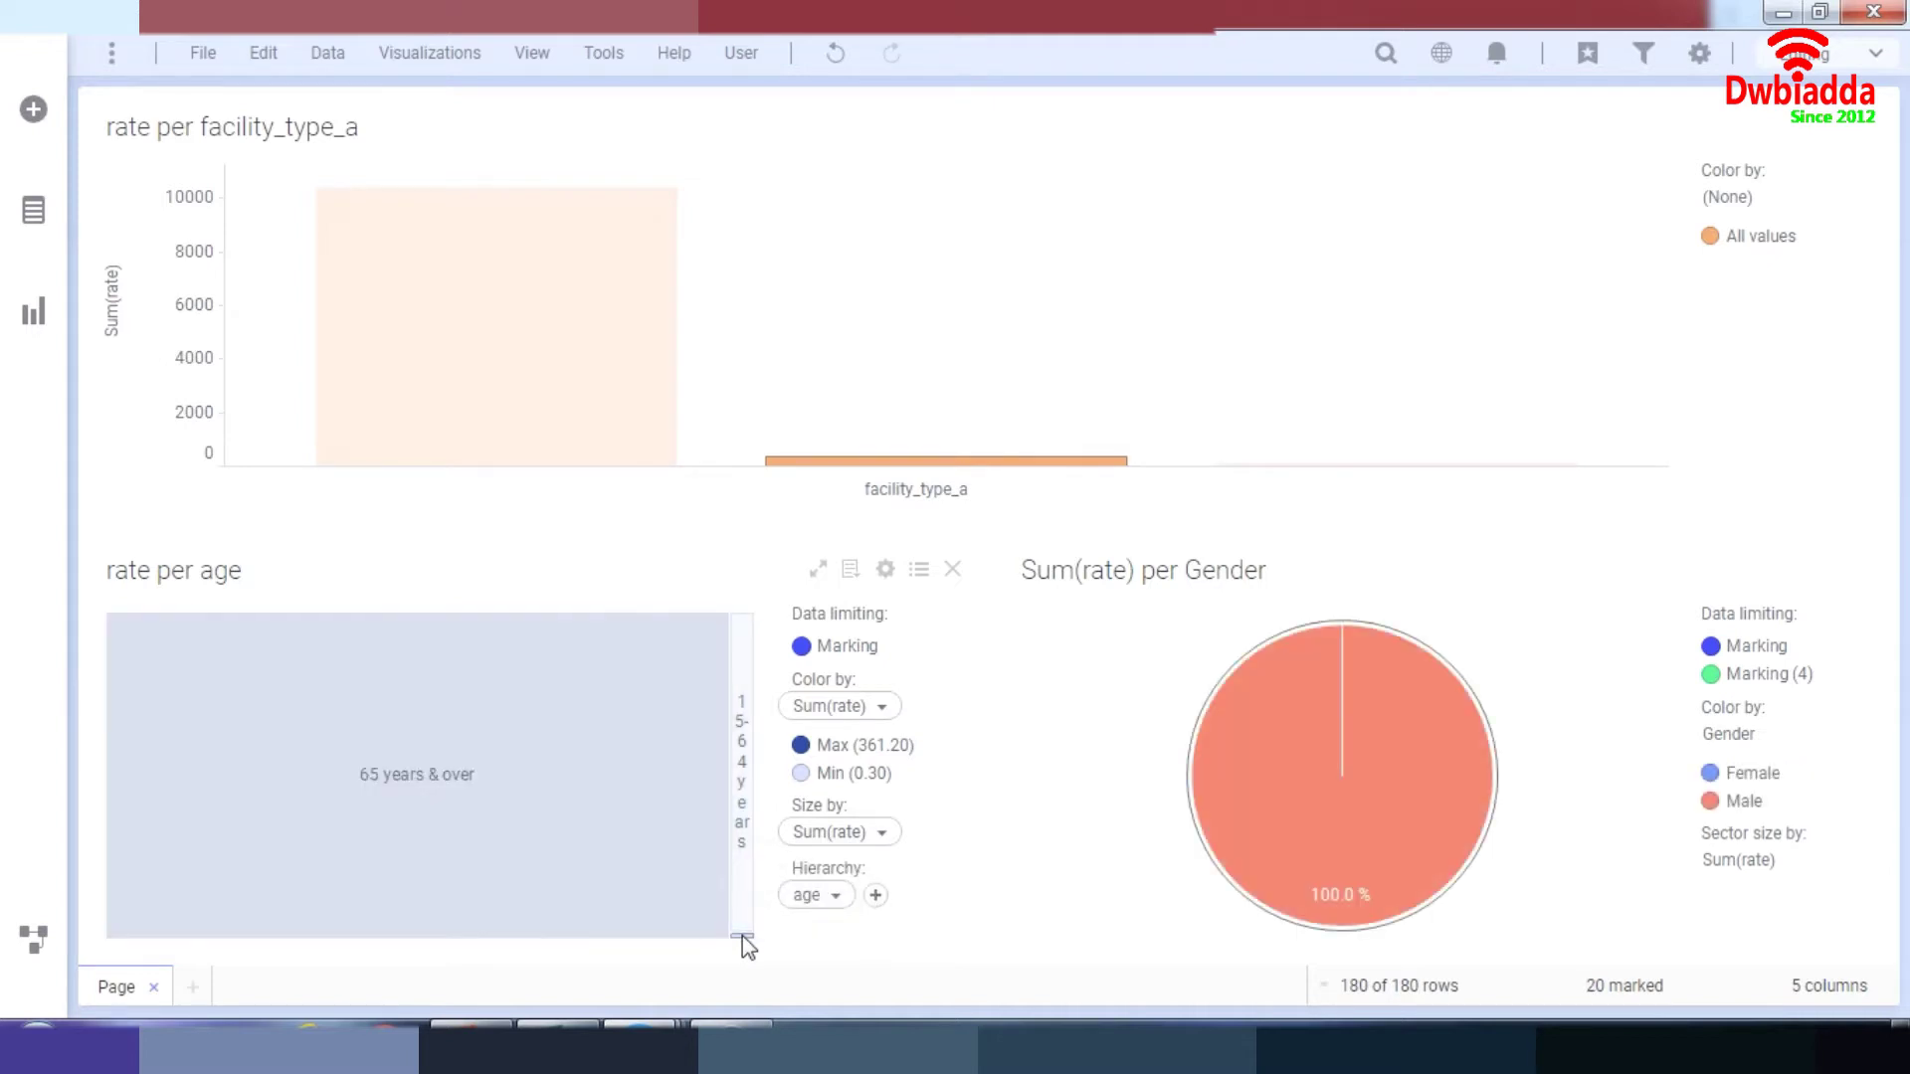
mouse_move(1343, 756)
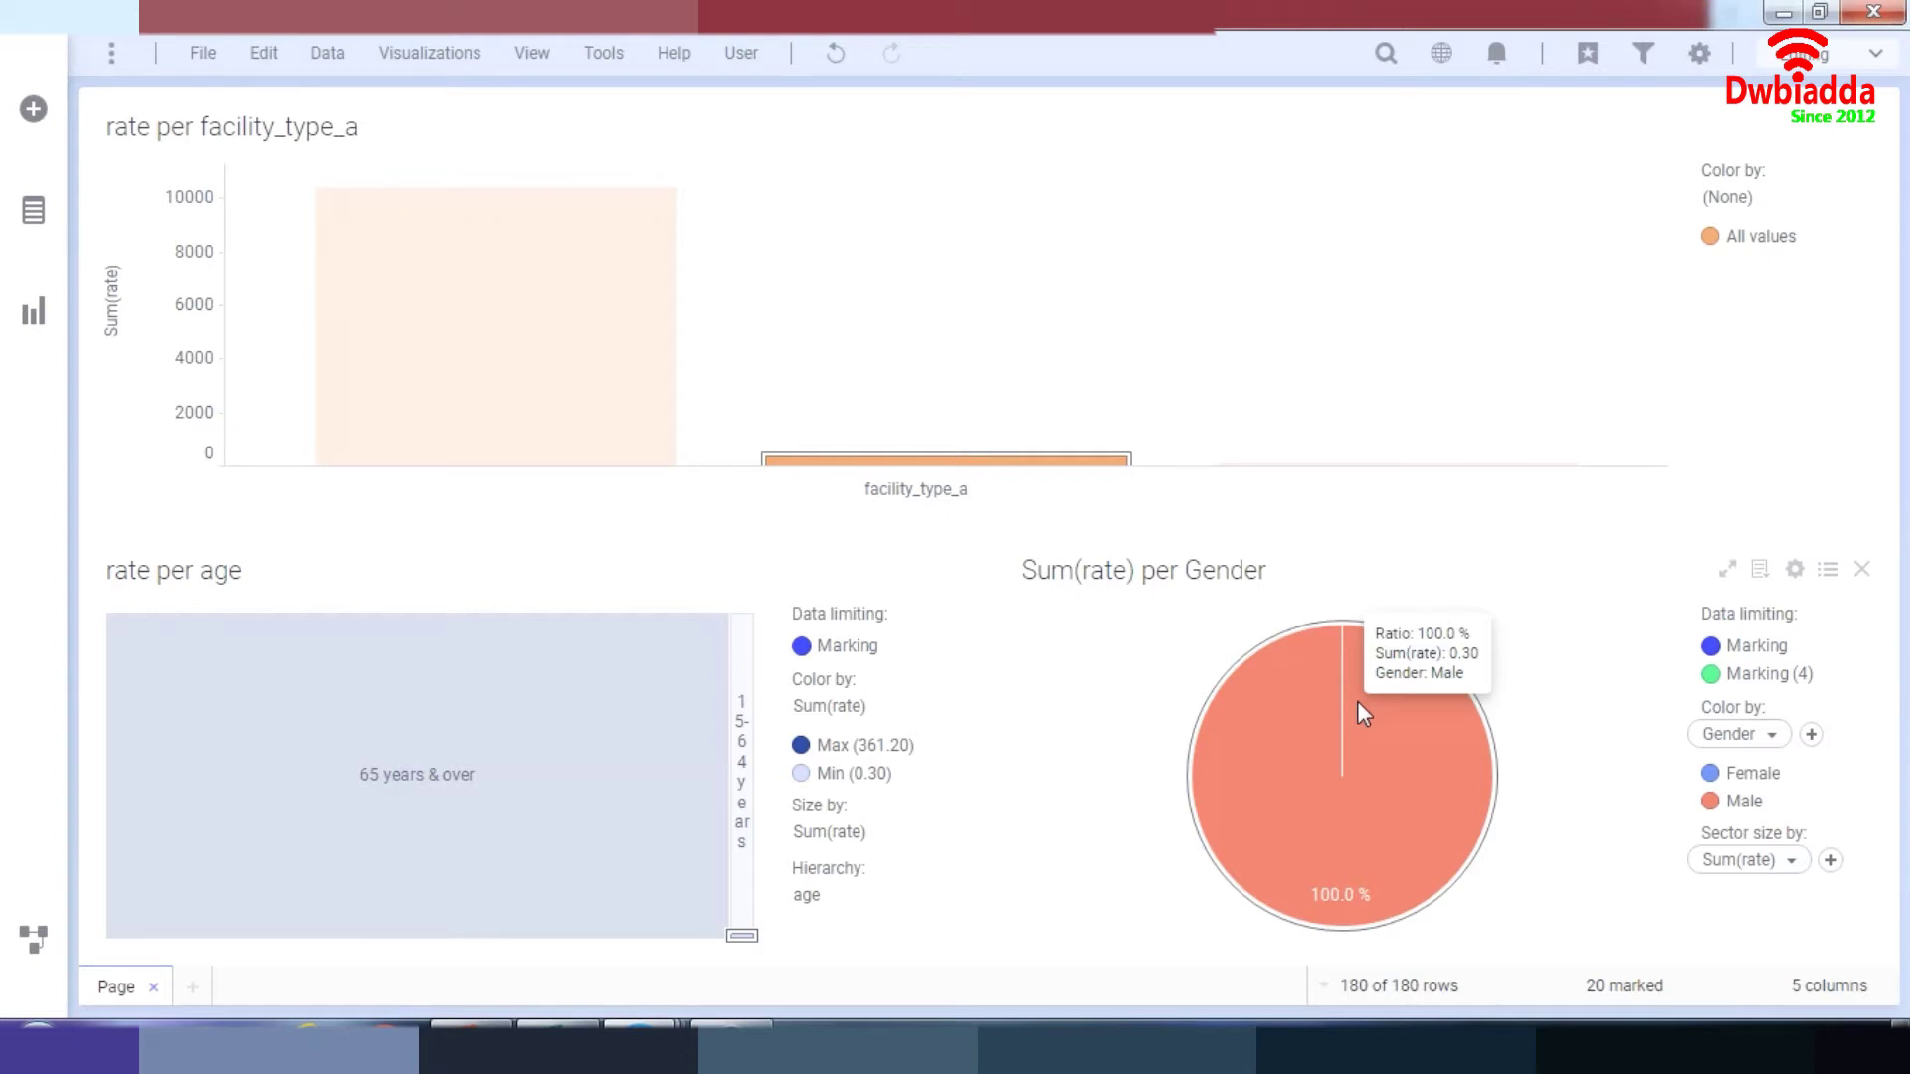
- Mark the 65 years & over treemap group instead, giving a Female 53.7% / Male 46.3% pie
mouse_move(749, 937)
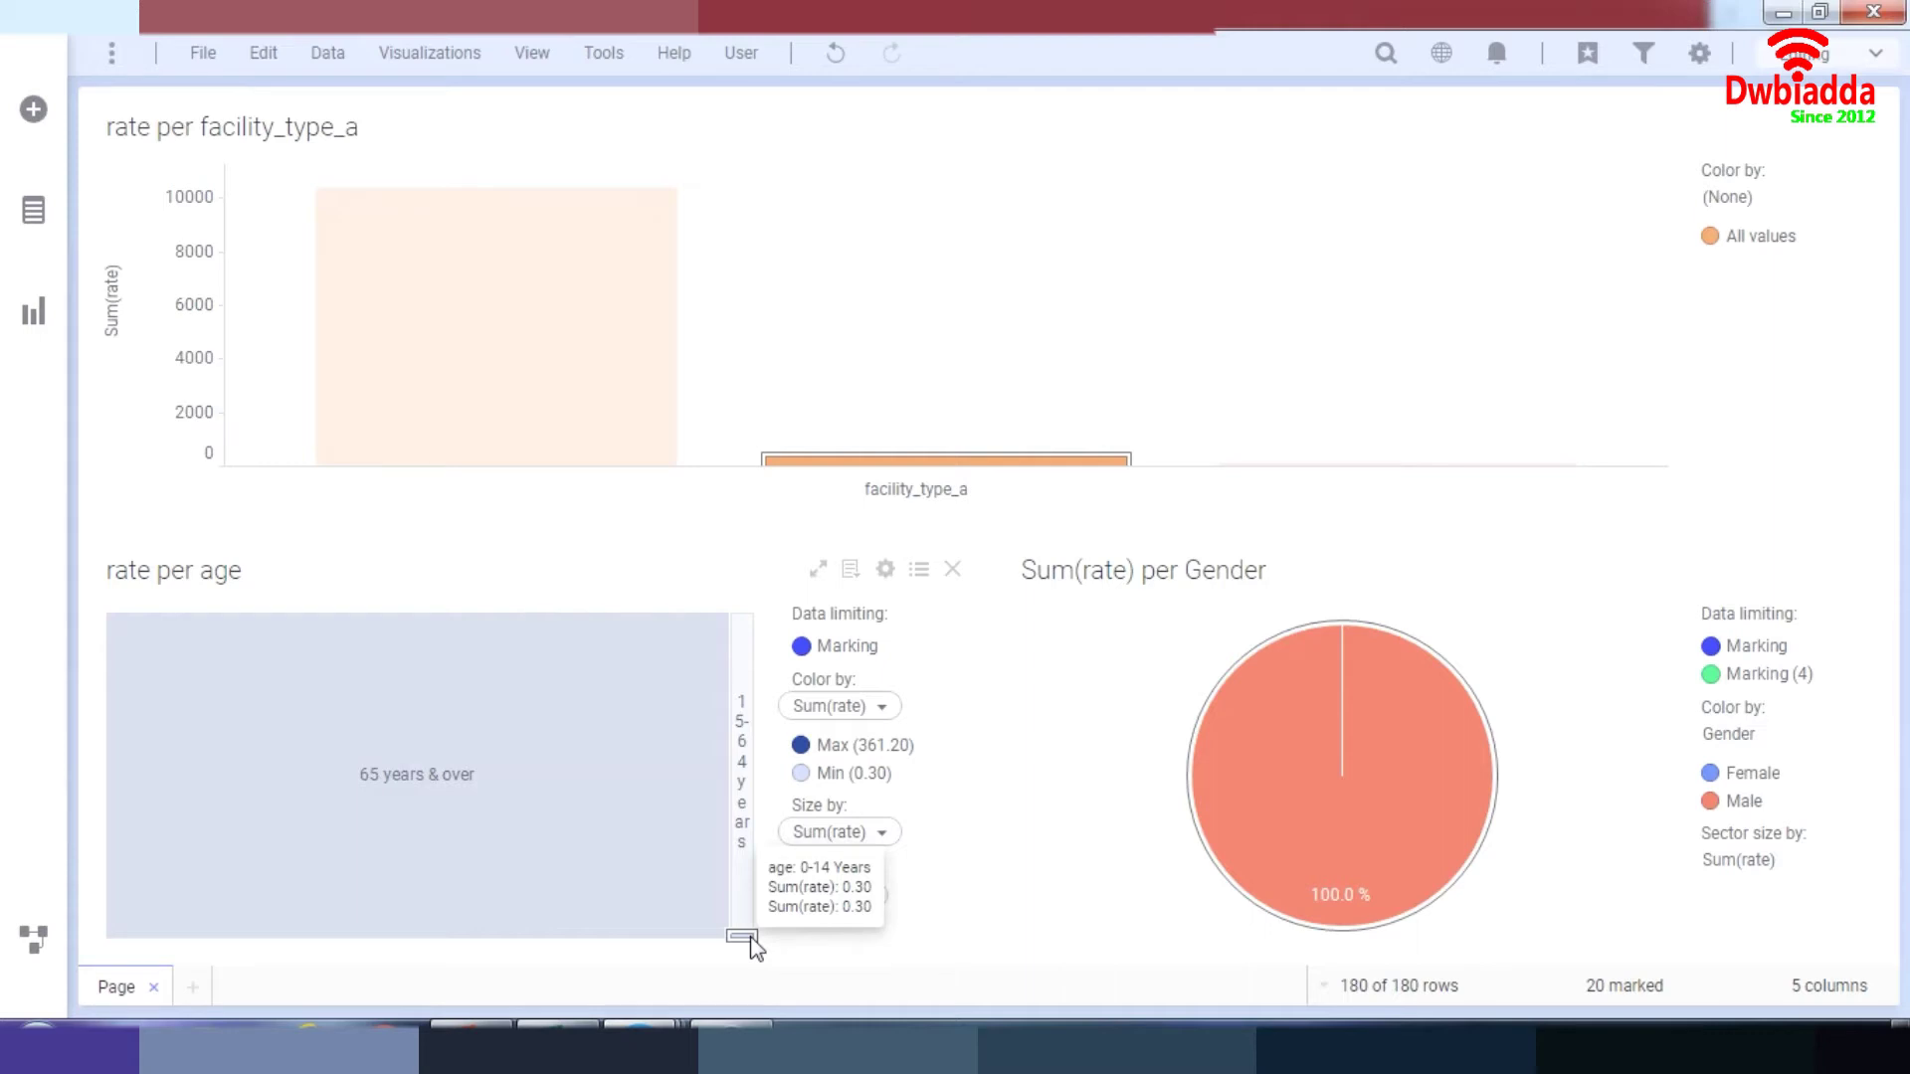
mouse_move(1423, 797)
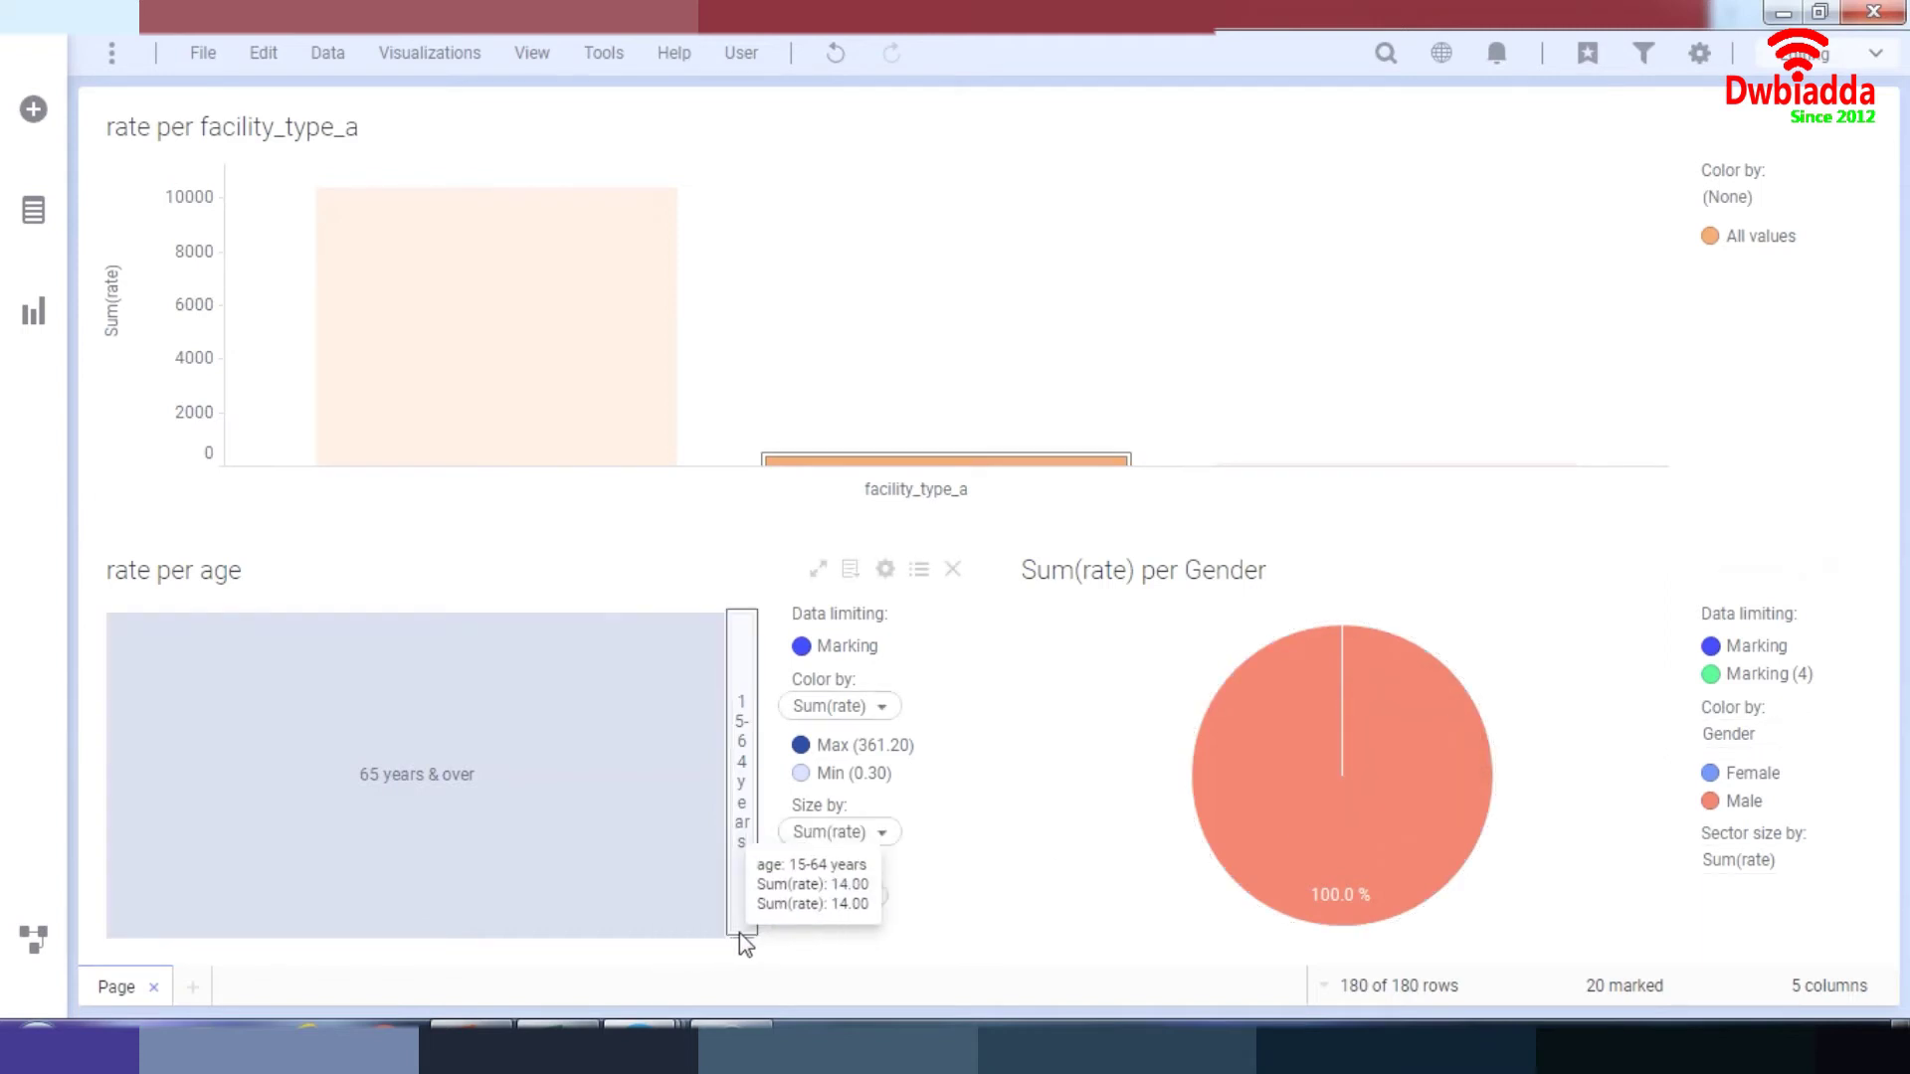
left_click(389, 742)
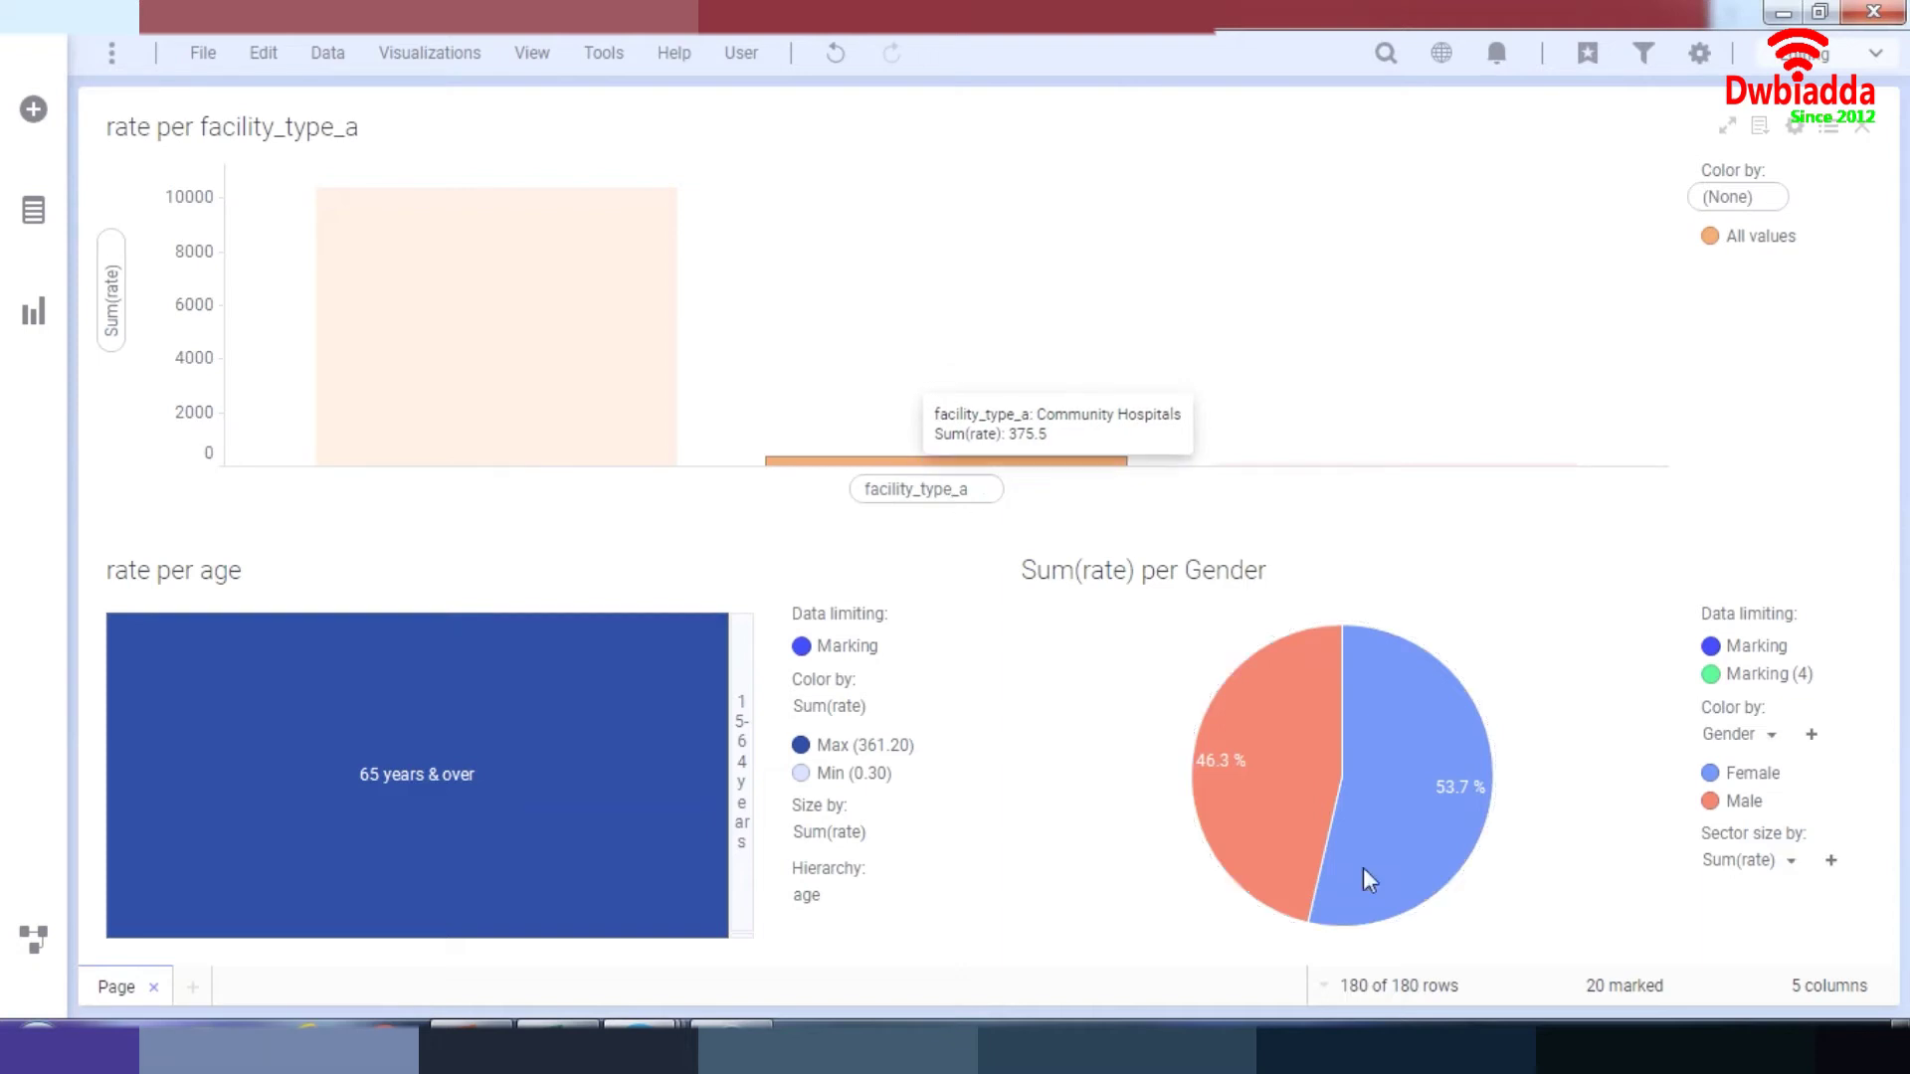
- Show the data-in-analysis column list and drop facility_type_a onto the pie
left_click(33, 334)
left_click(33, 335)
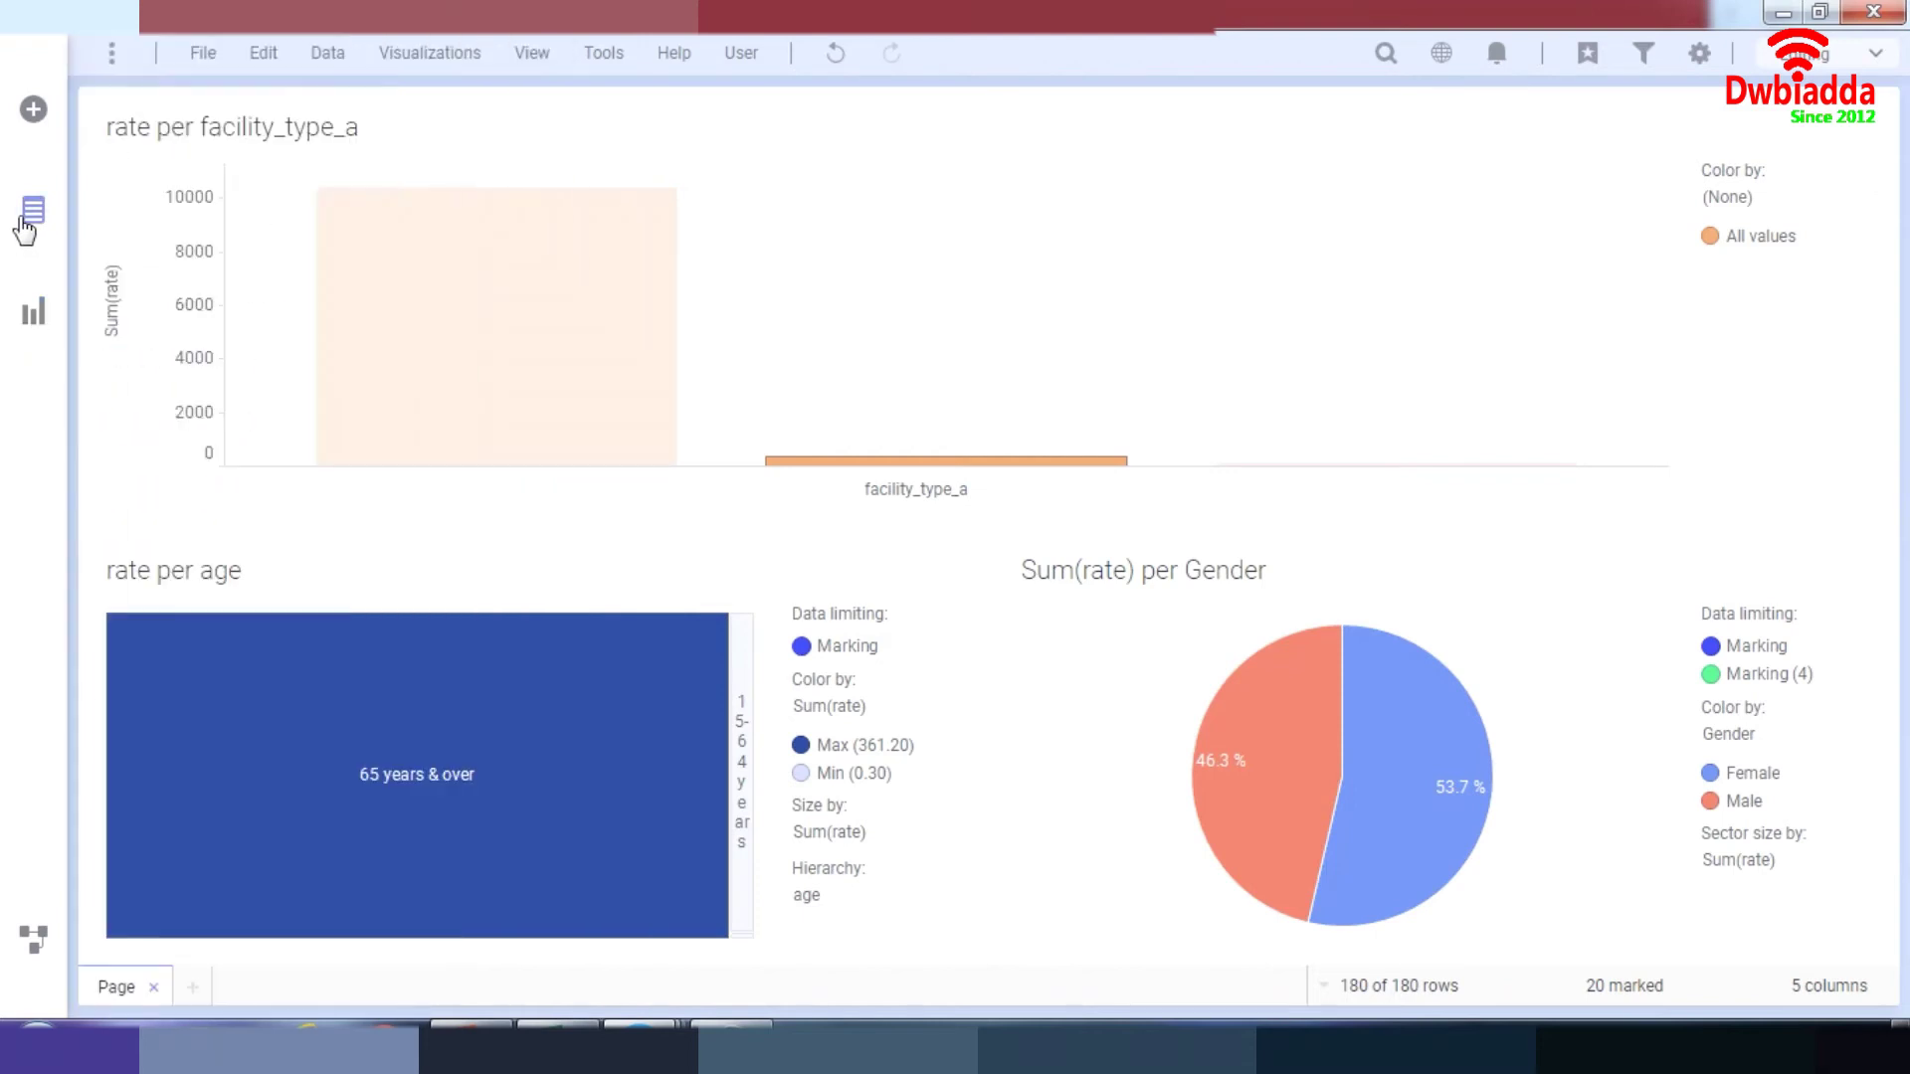
left_click(33, 211)
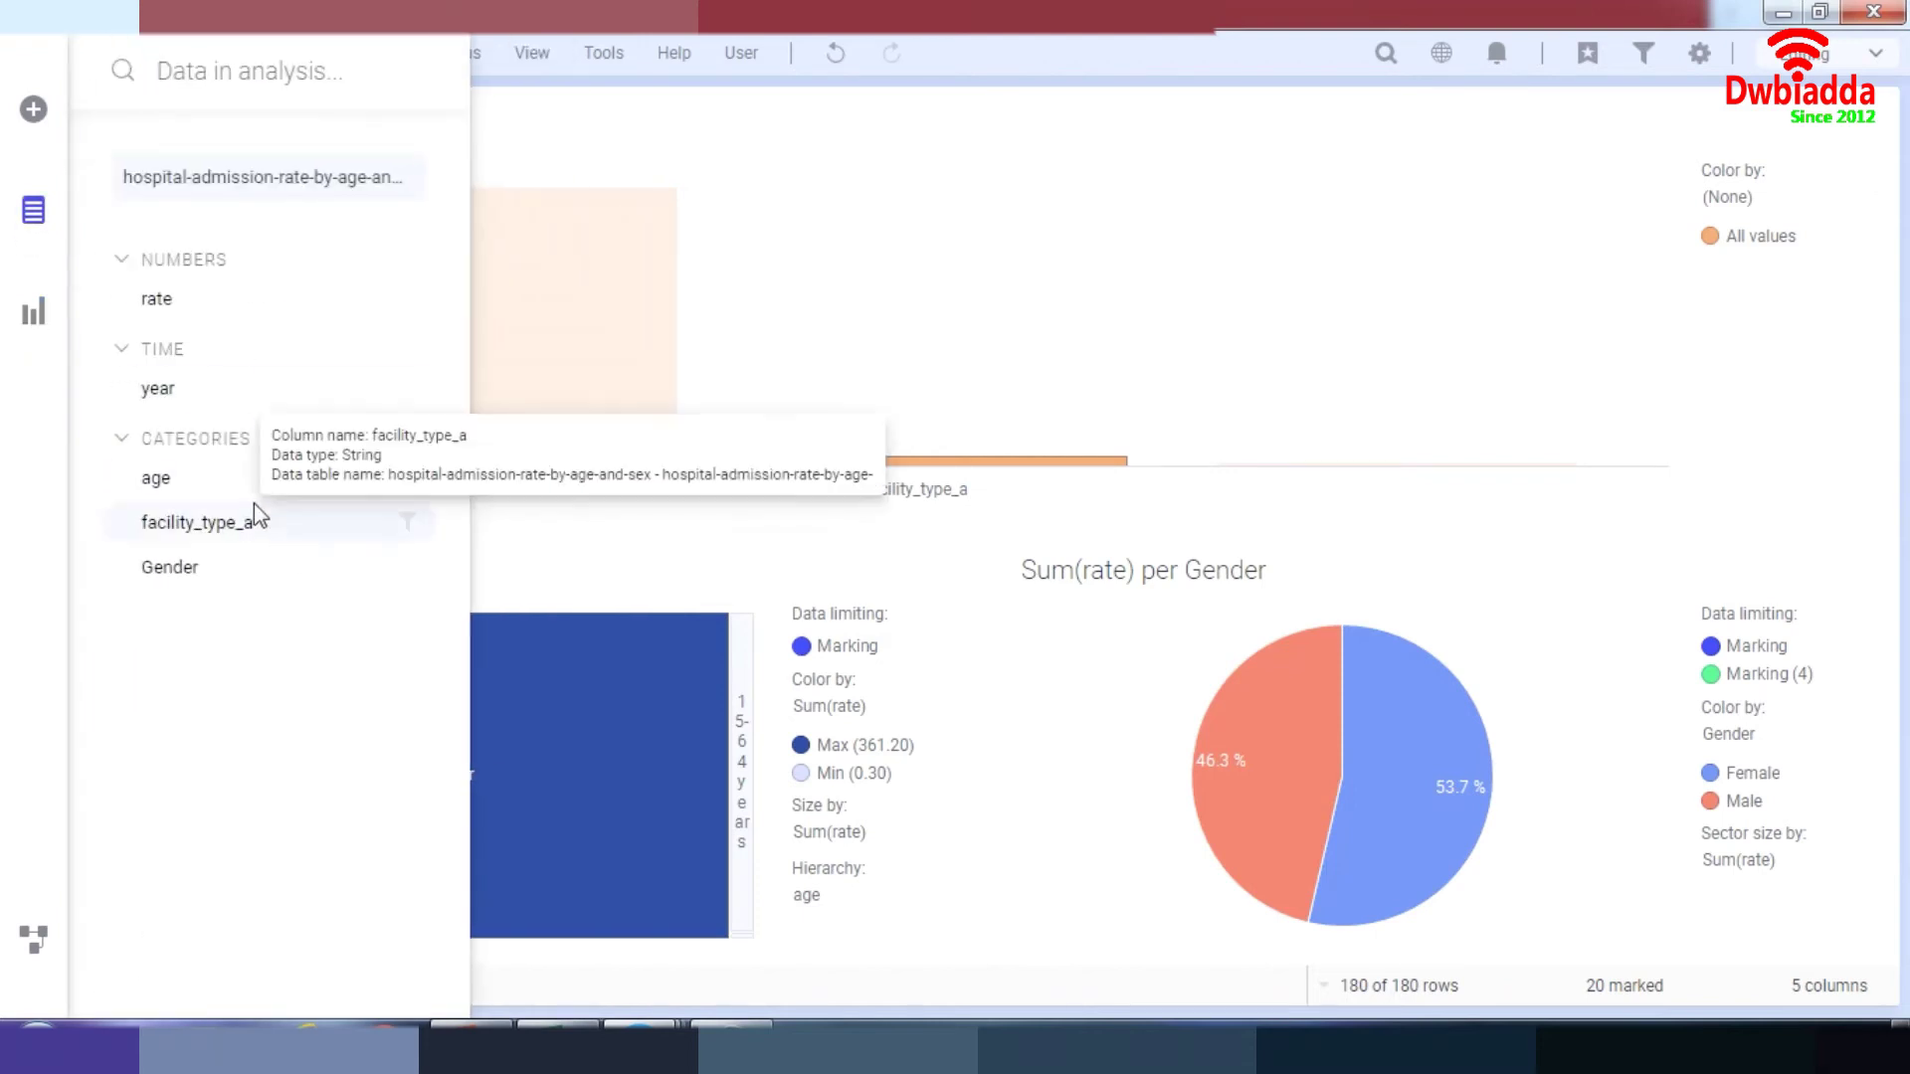
left_click_drag(253, 503, 1276, 768)
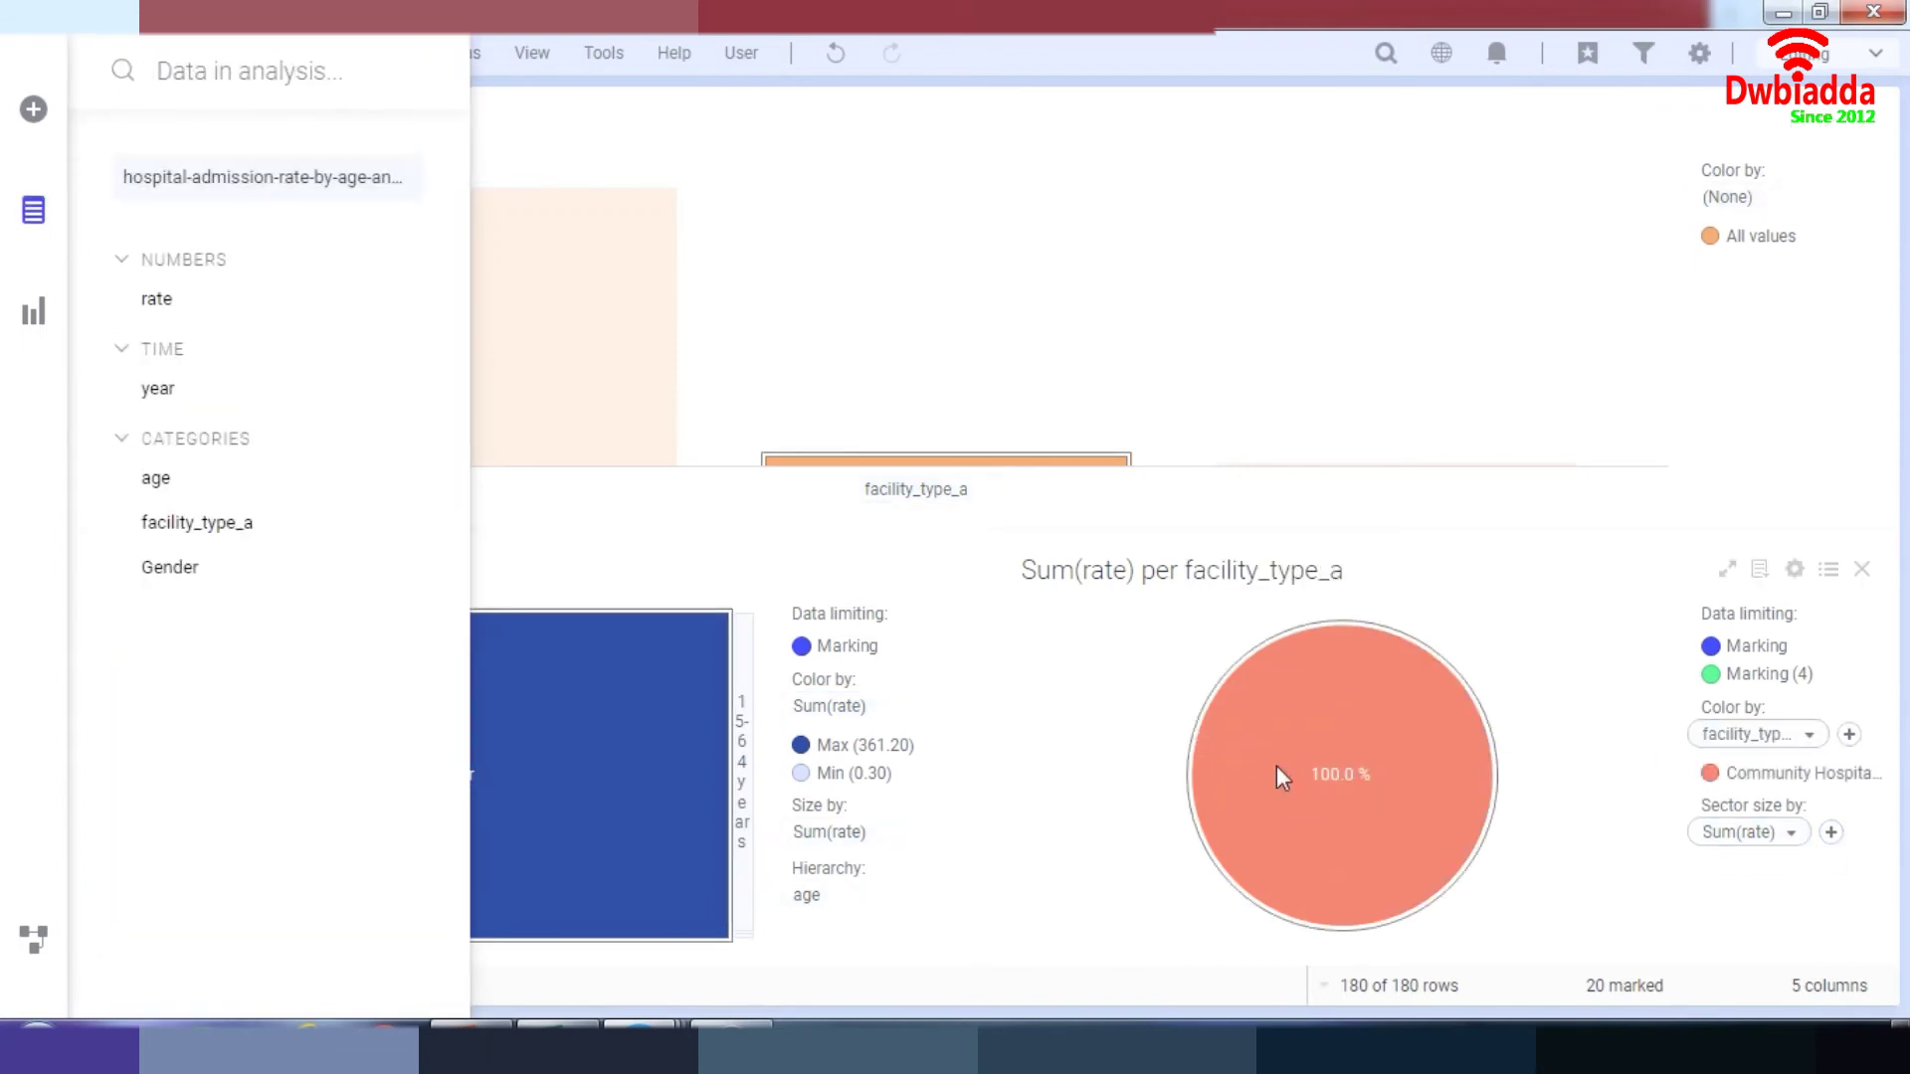
mouse_move(1275, 766)
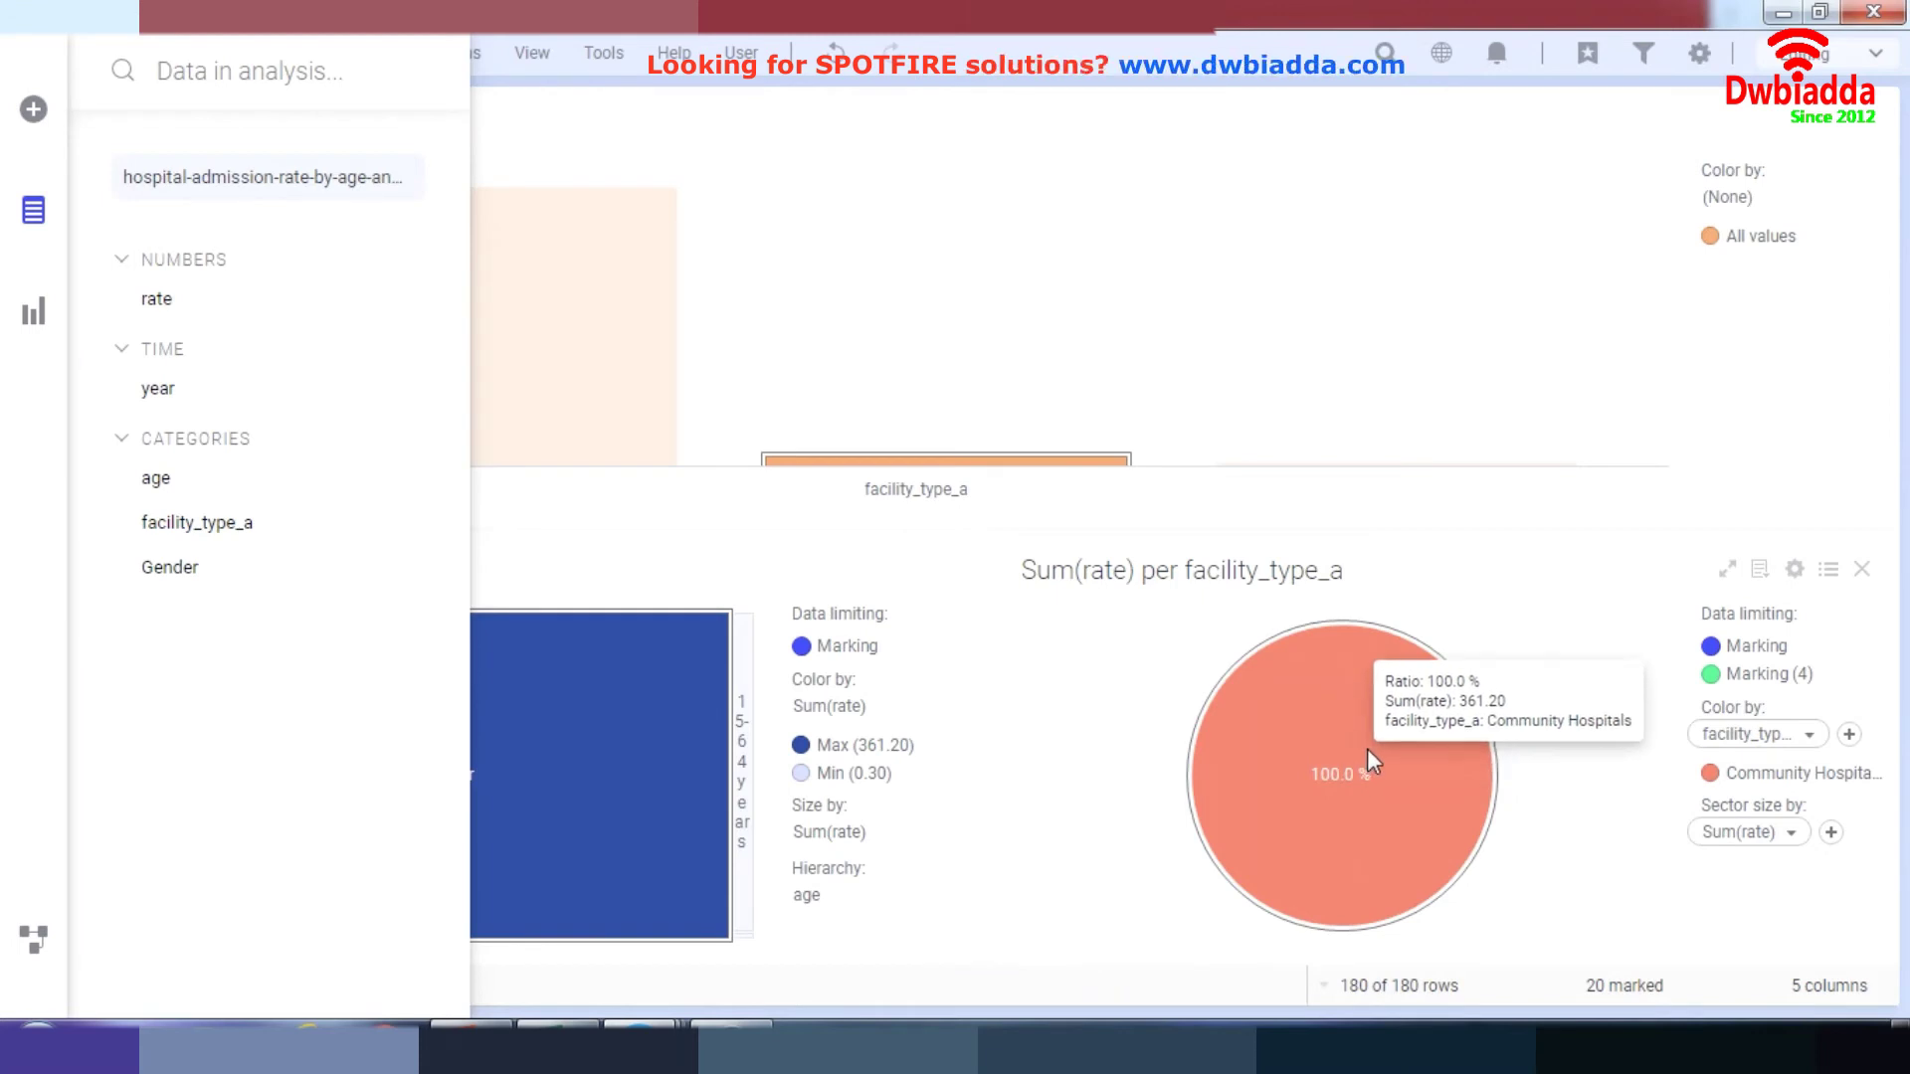
- Try age on the pie, then return its colouring to Gender and close the column list
left_click_drag(205, 487, 1283, 774)
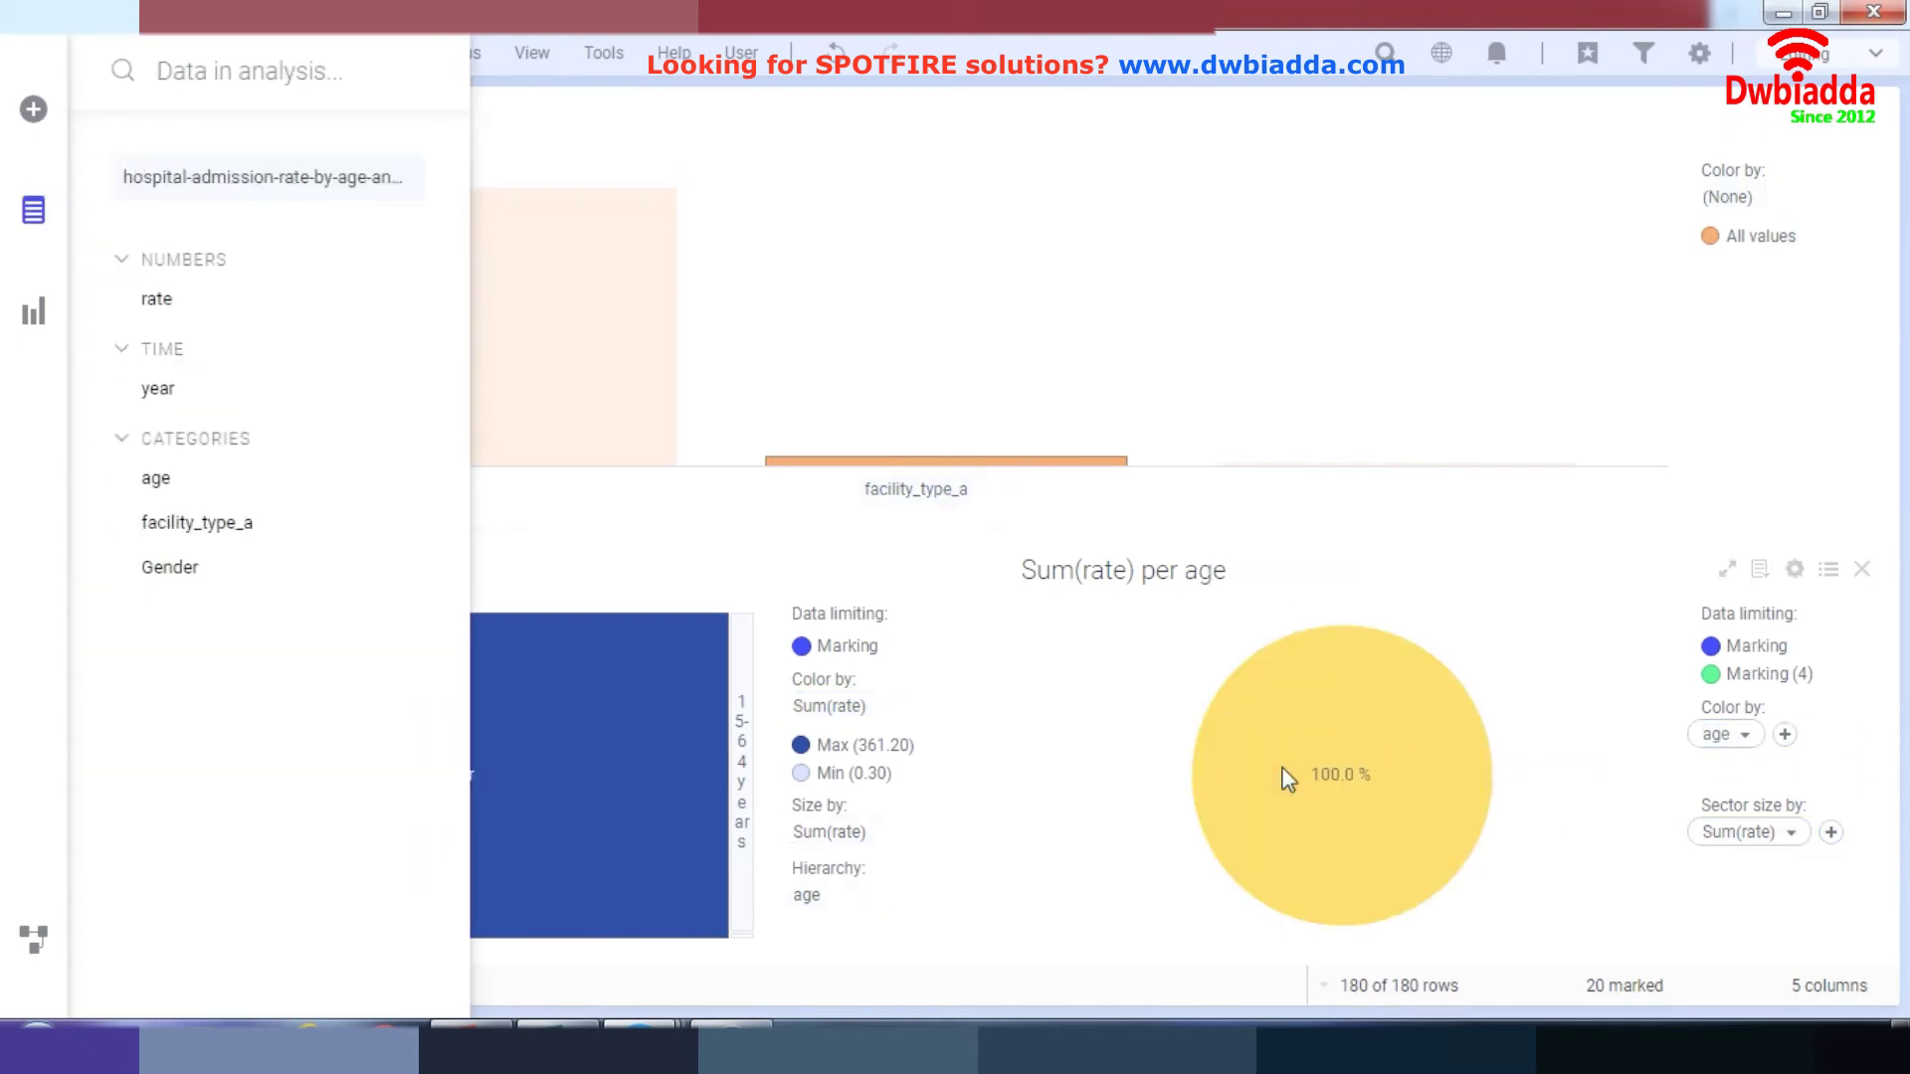
left_click_drag(174, 567, 1292, 772)
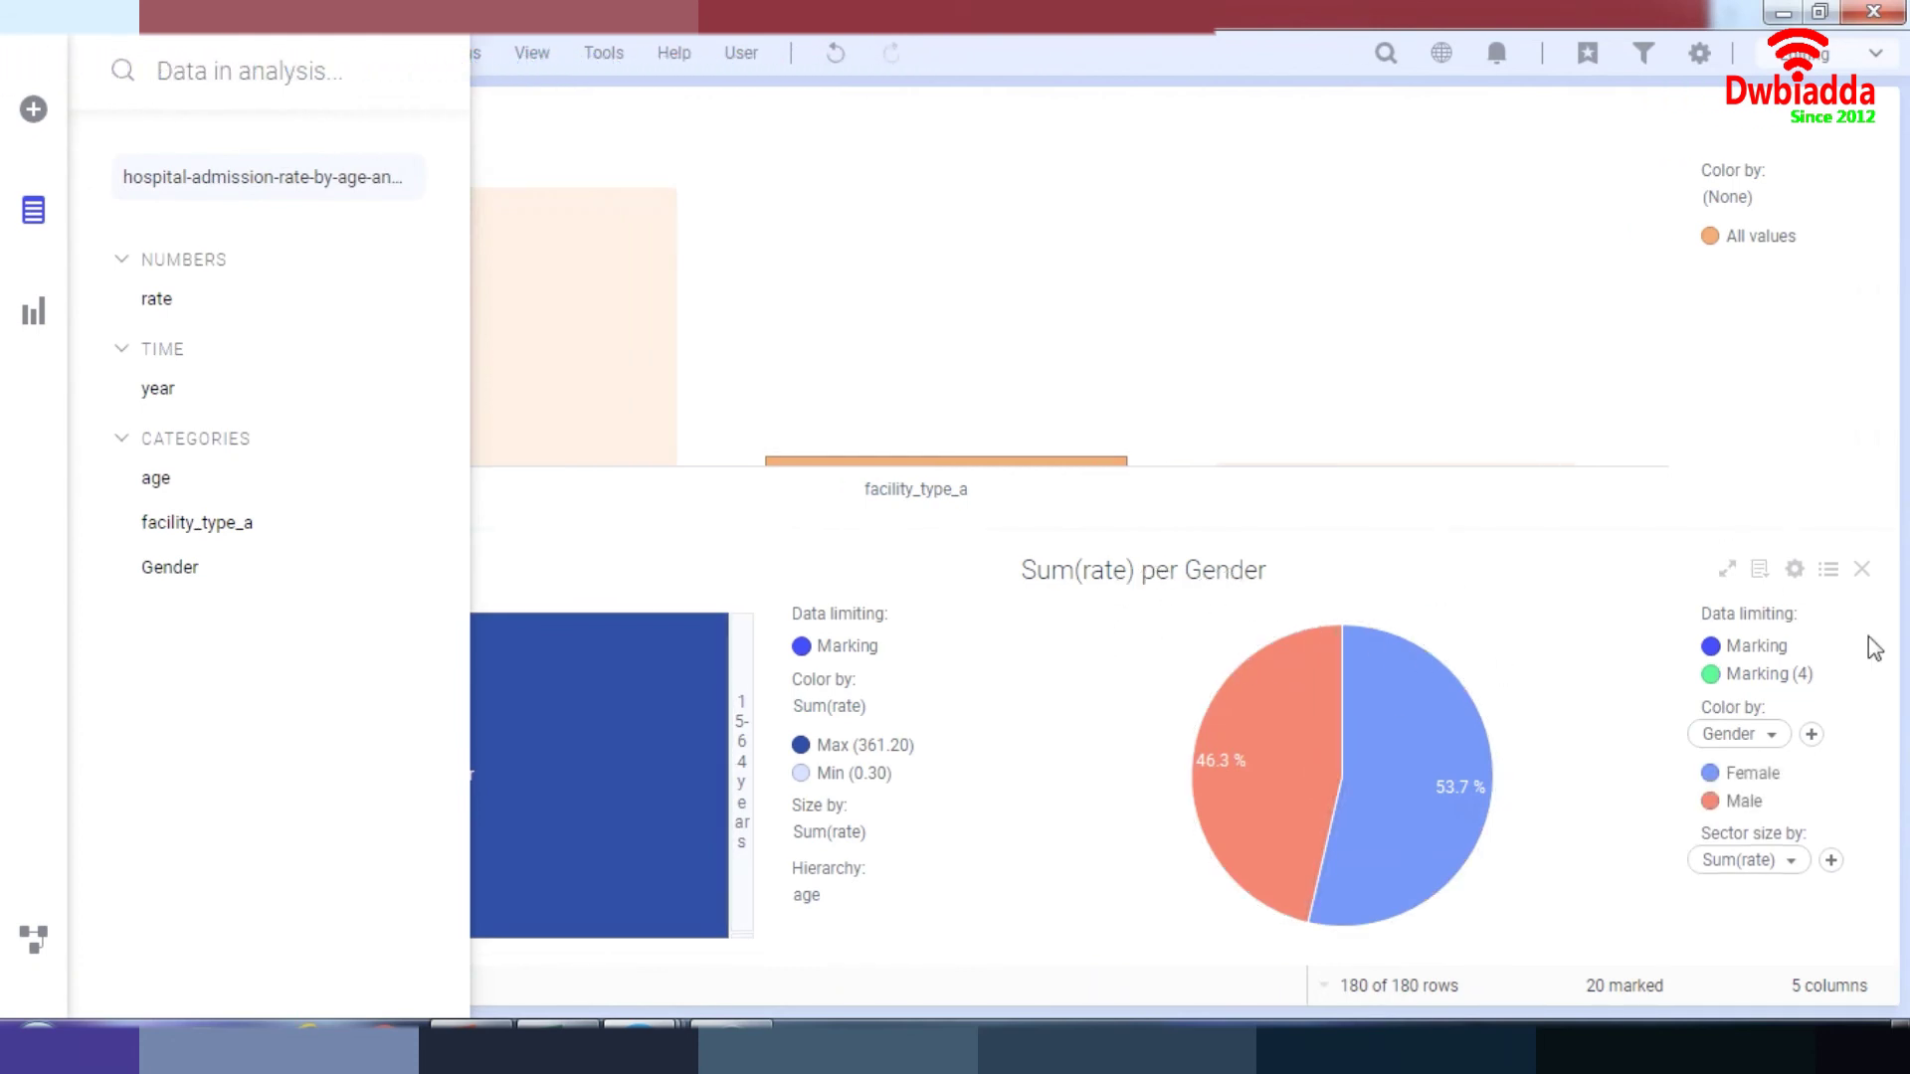
left_click(1602, 331)
- Clear all marking so the age treemap and Gender pie chart show no values
left_click(1591, 329)
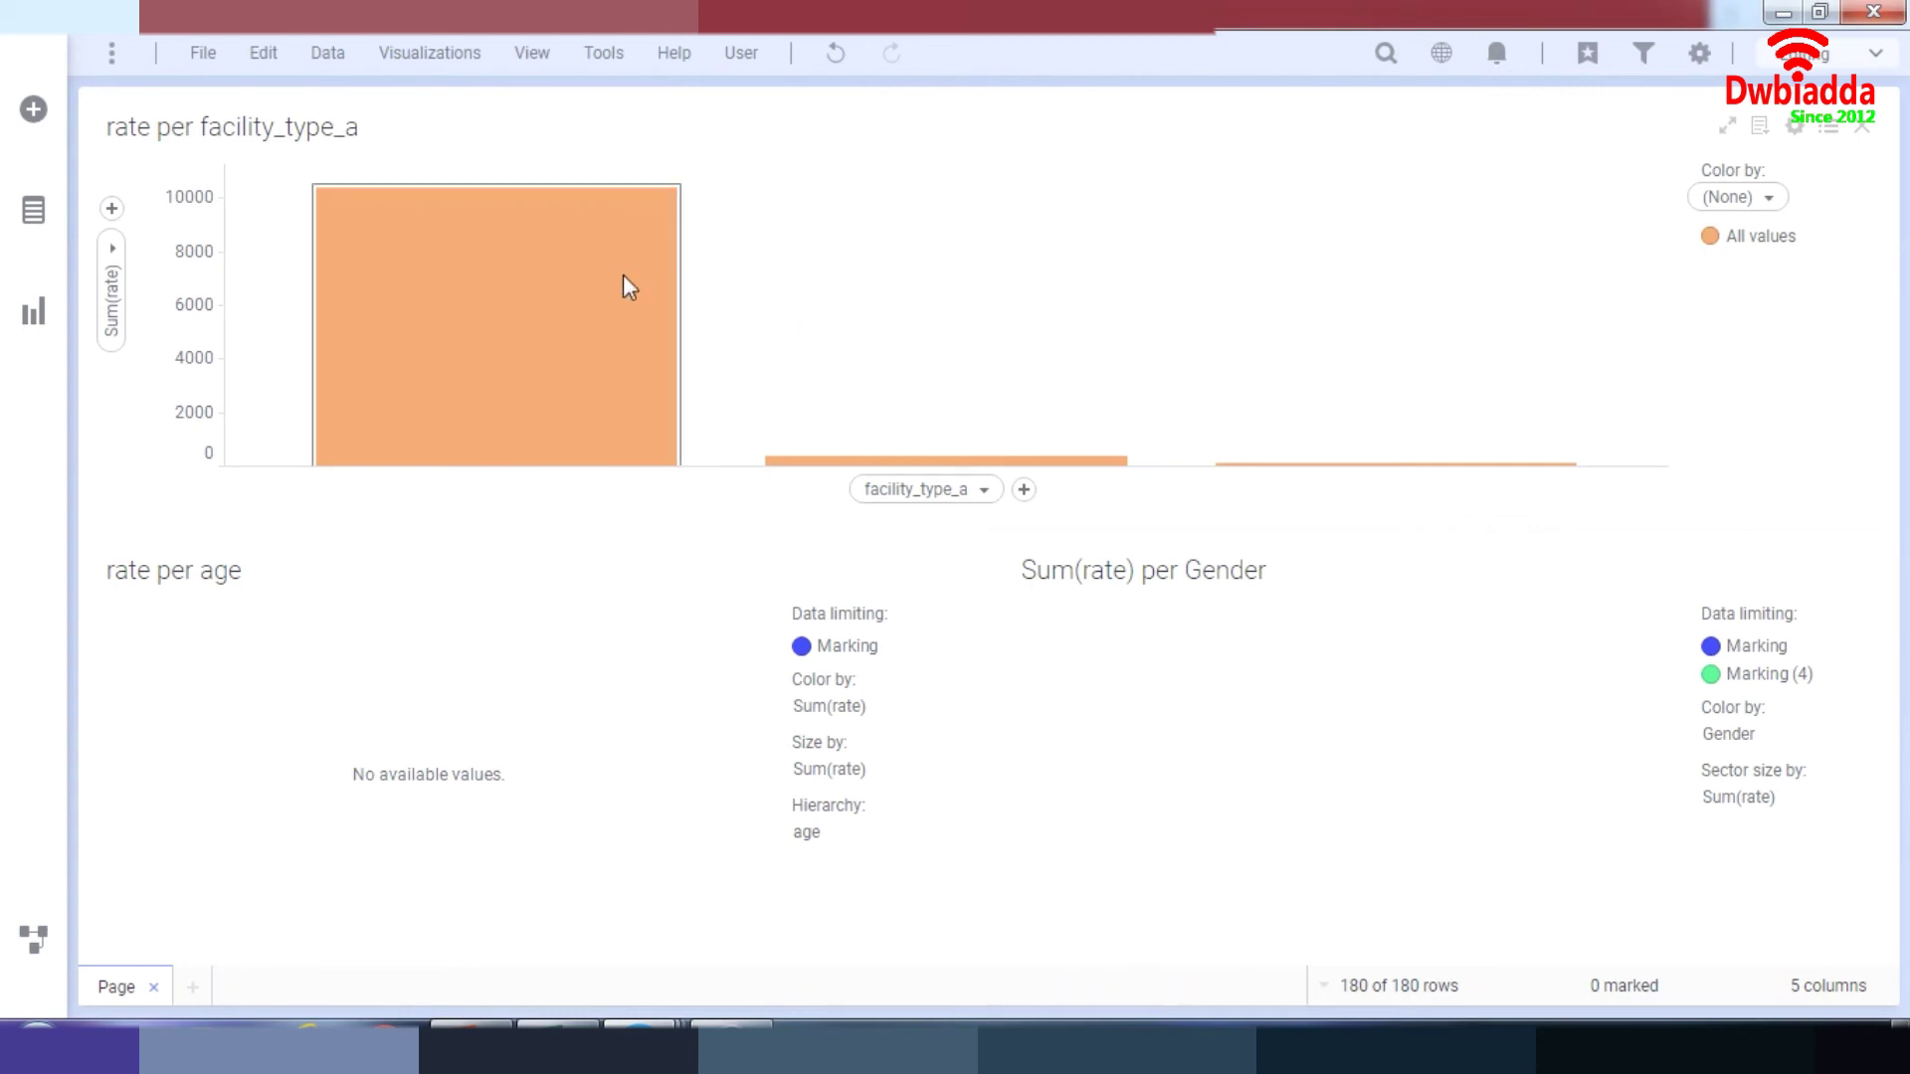
mouse_move(623, 277)
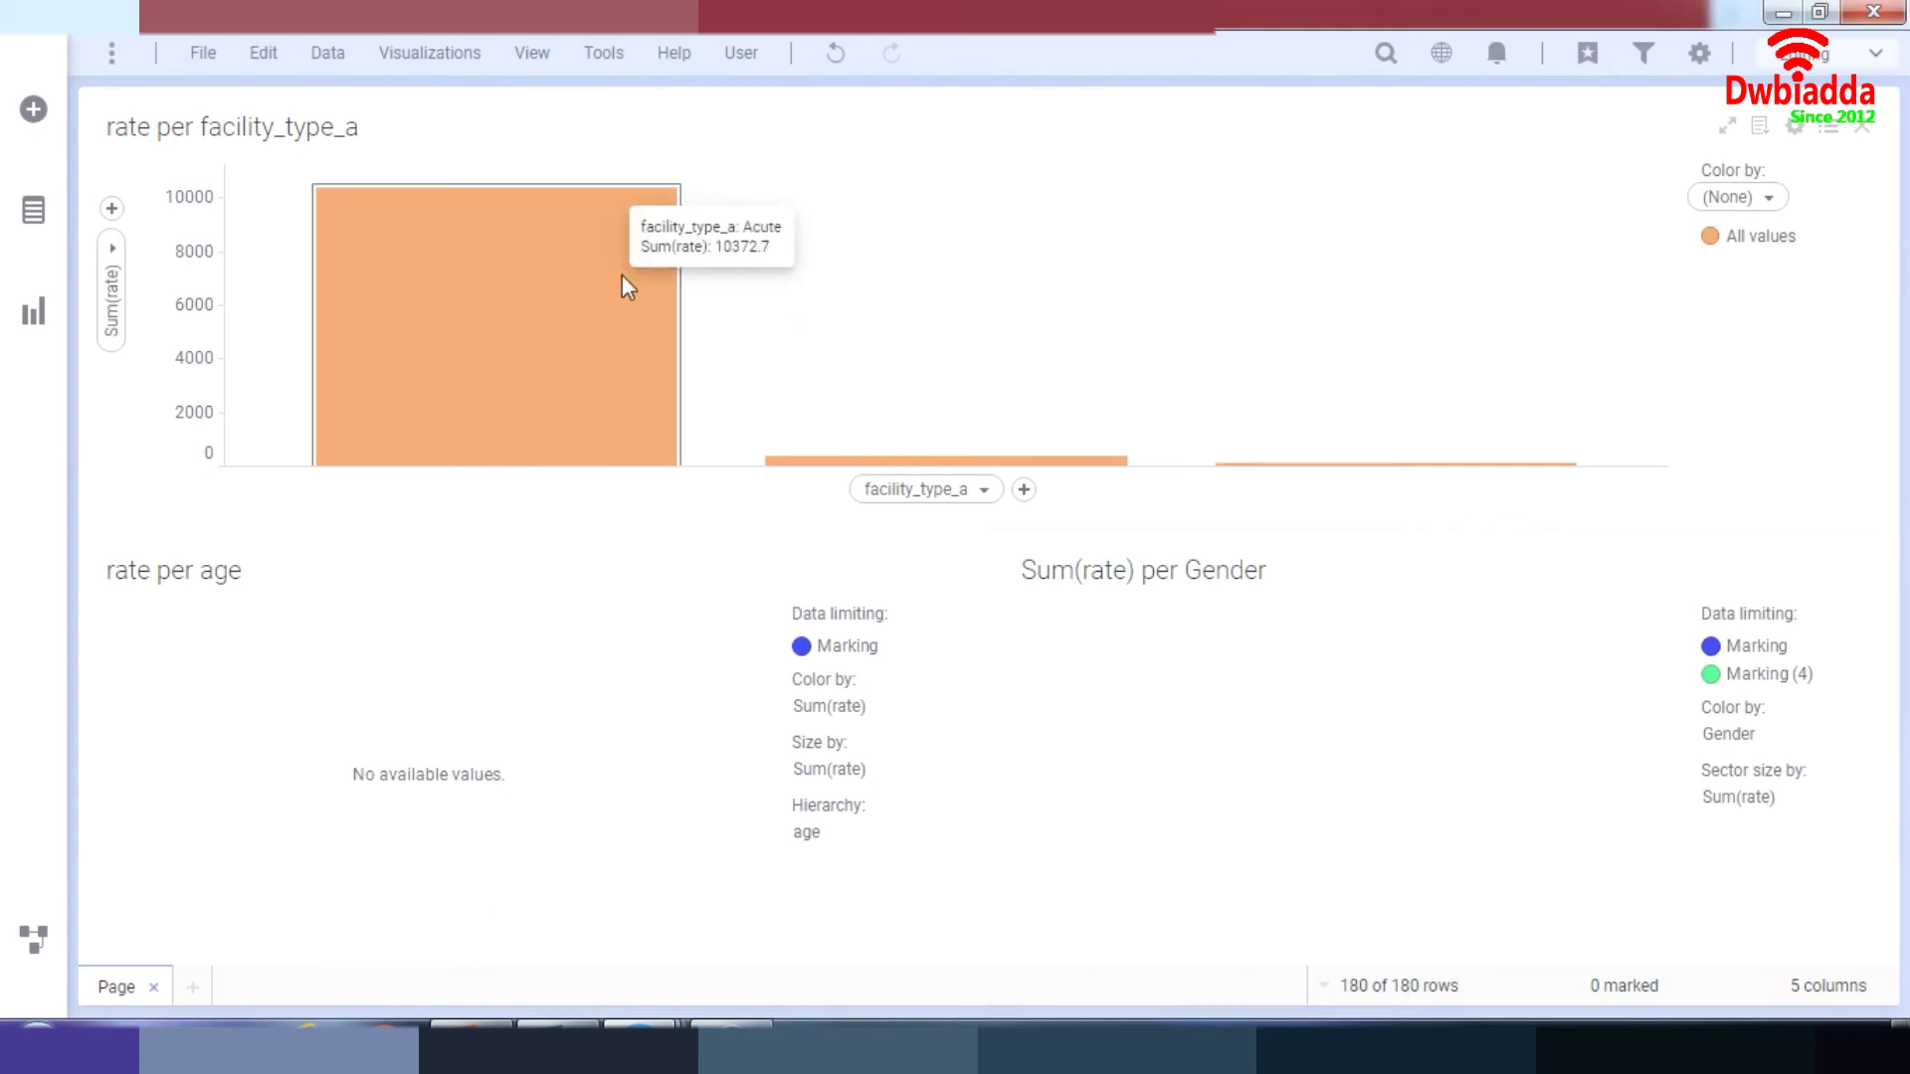